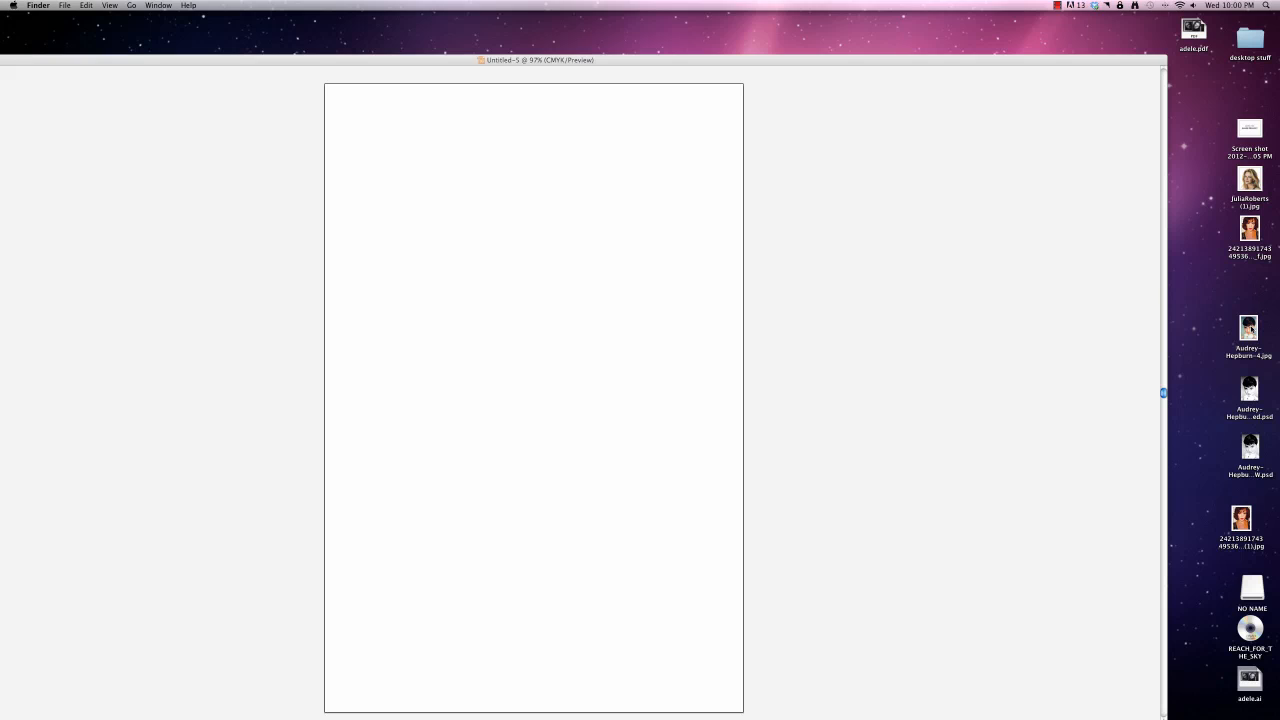
# Step: Open Audrey-Hepburn-4.jpg from the desktop in Photoshop, then move and enlarge its document window around the photo
pyautogui.moveTo(1248, 330); pyautogui.dragTo(418, 698)
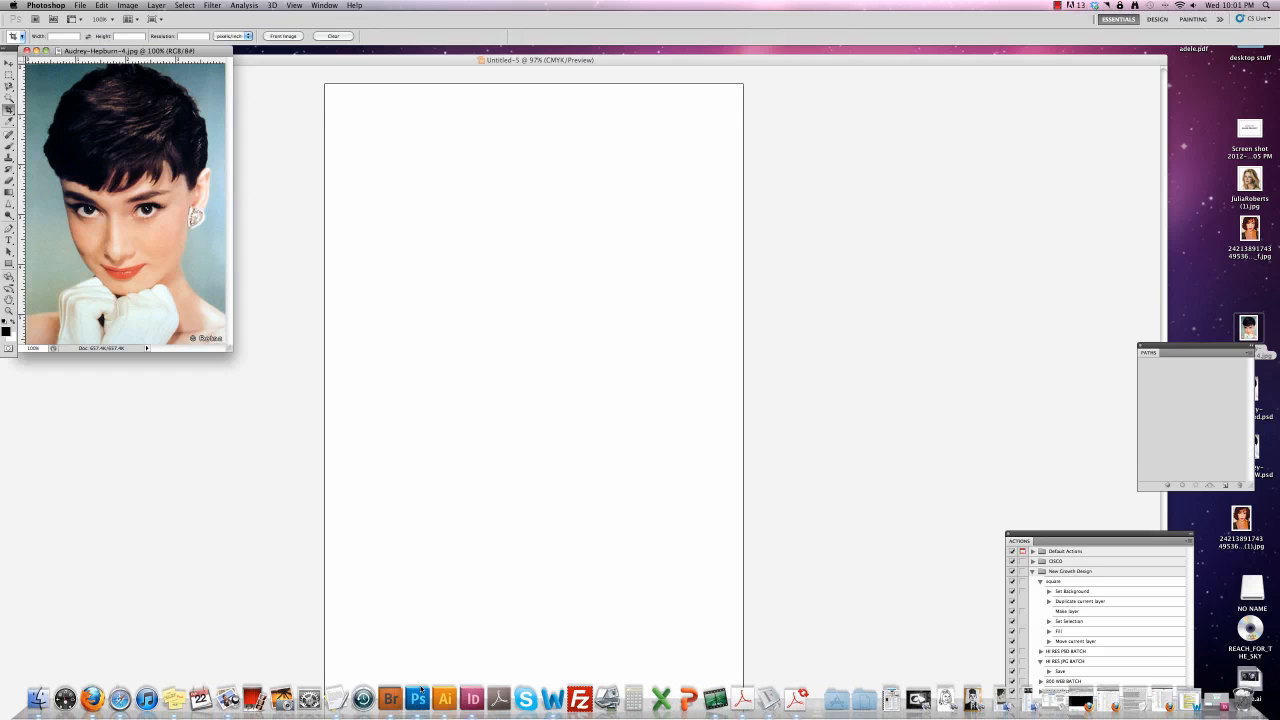
pyautogui.moveTo(149, 52); pyautogui.dragTo(561, 124)
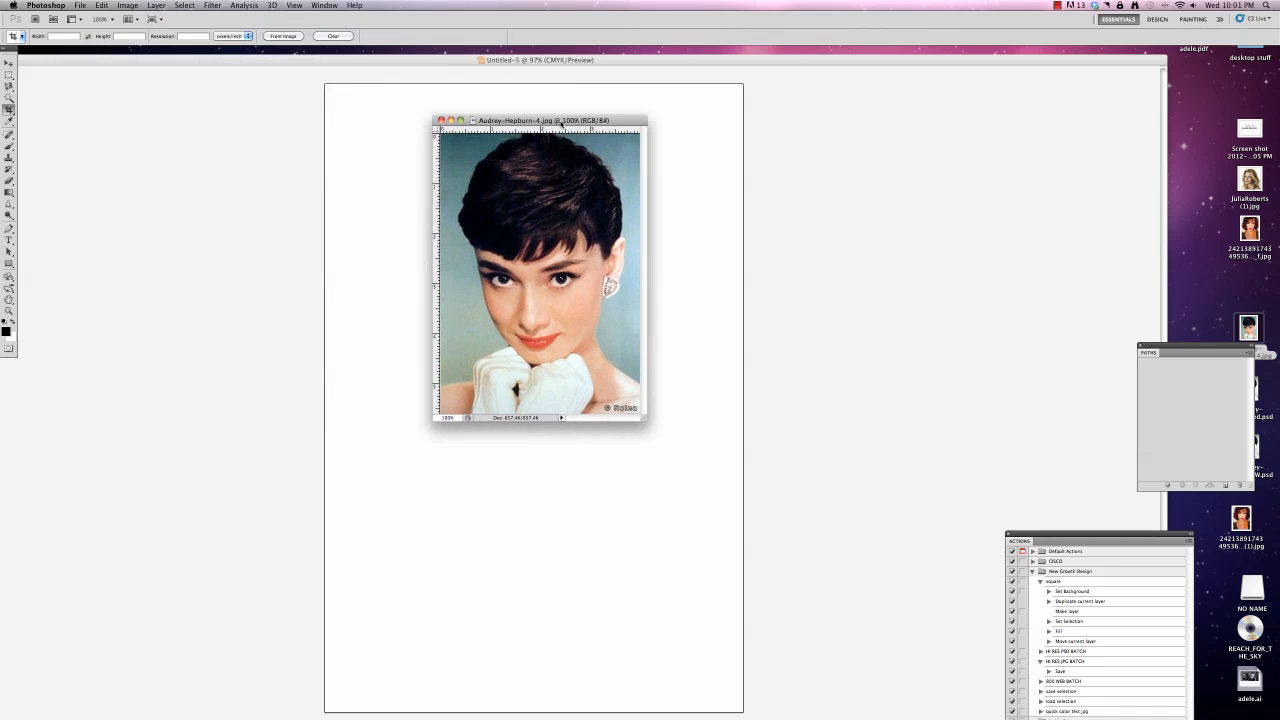
pyautogui.moveTo(643, 419); pyautogui.dragTo(806, 564)
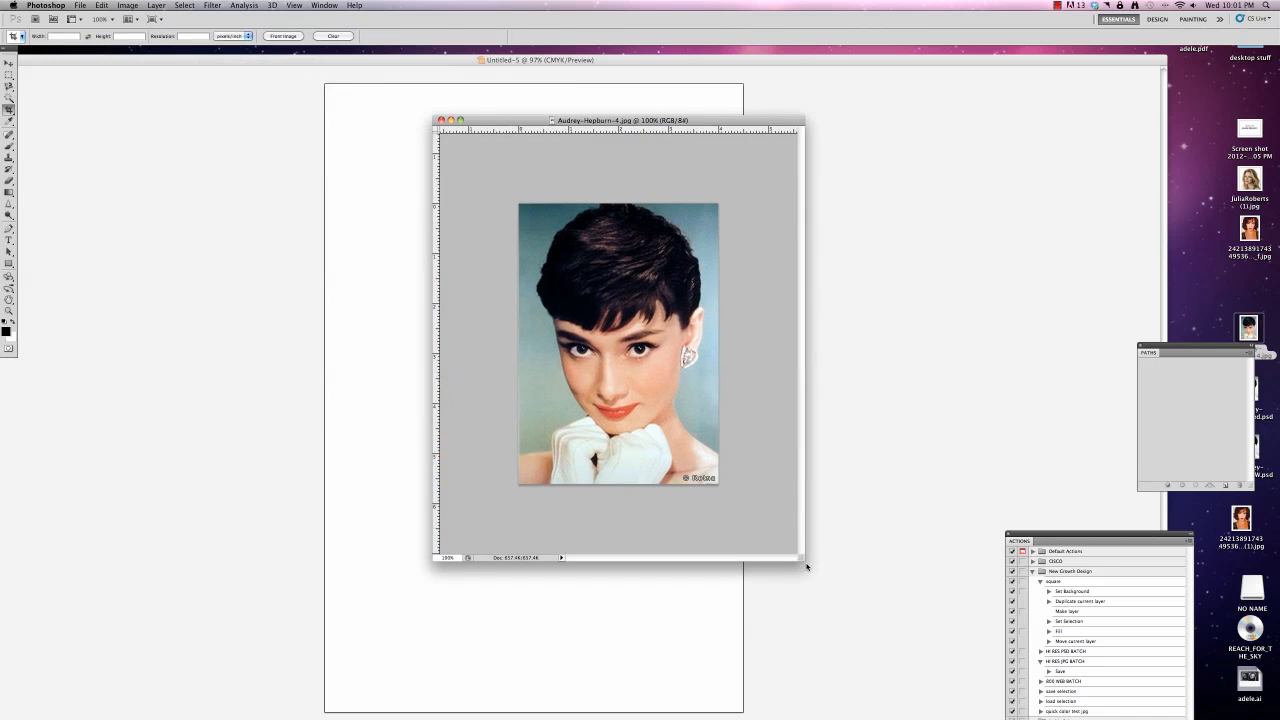
# Step: Show the document's layers beside the photo and convert the locked Background into a regular layer named Layer 0
pyautogui.click(324, 5)
pyautogui.click(327, 199)
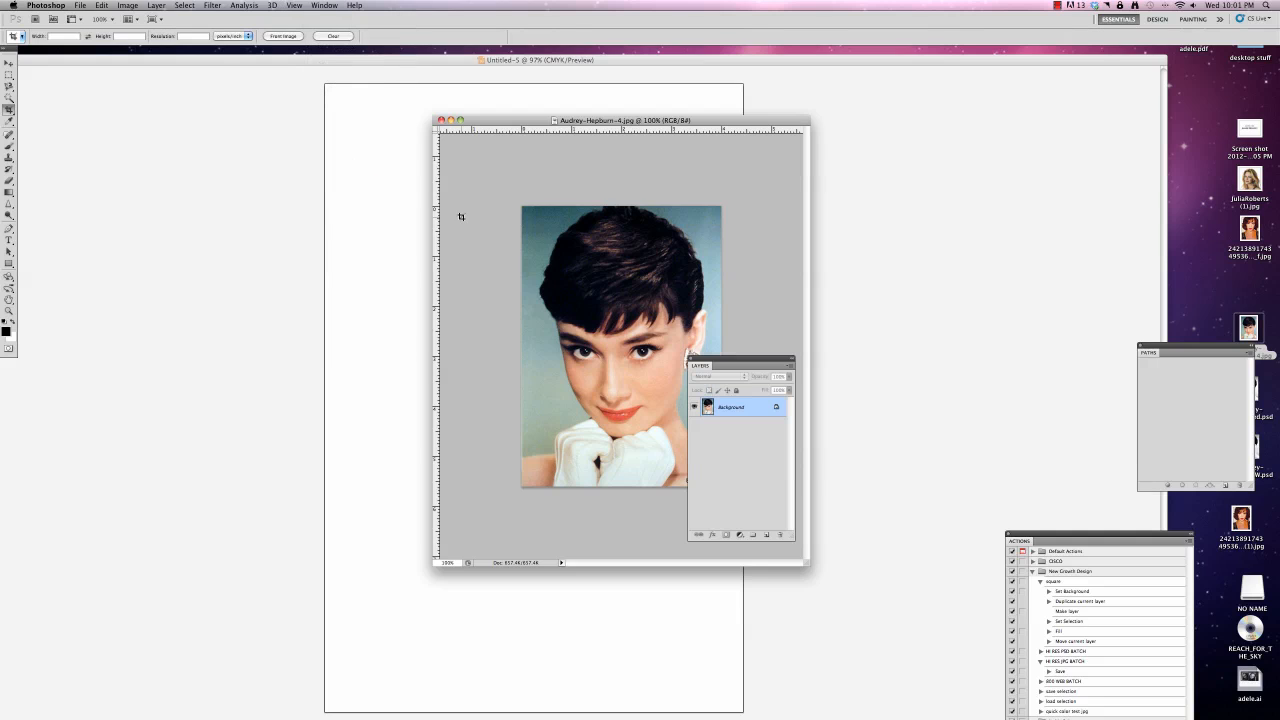
pyautogui.moveTo(748, 364); pyautogui.dragTo(1027, 178)
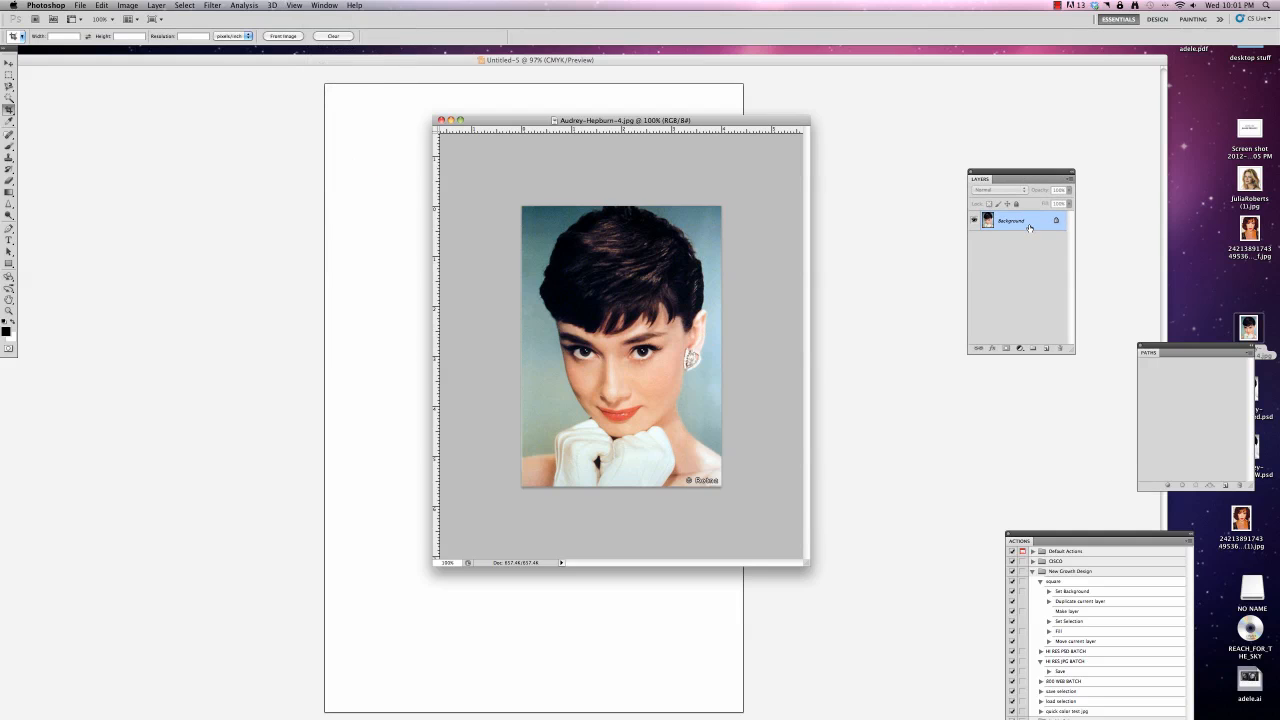
pyautogui.doubleClick(1030, 228)
pyautogui.click(730, 311)
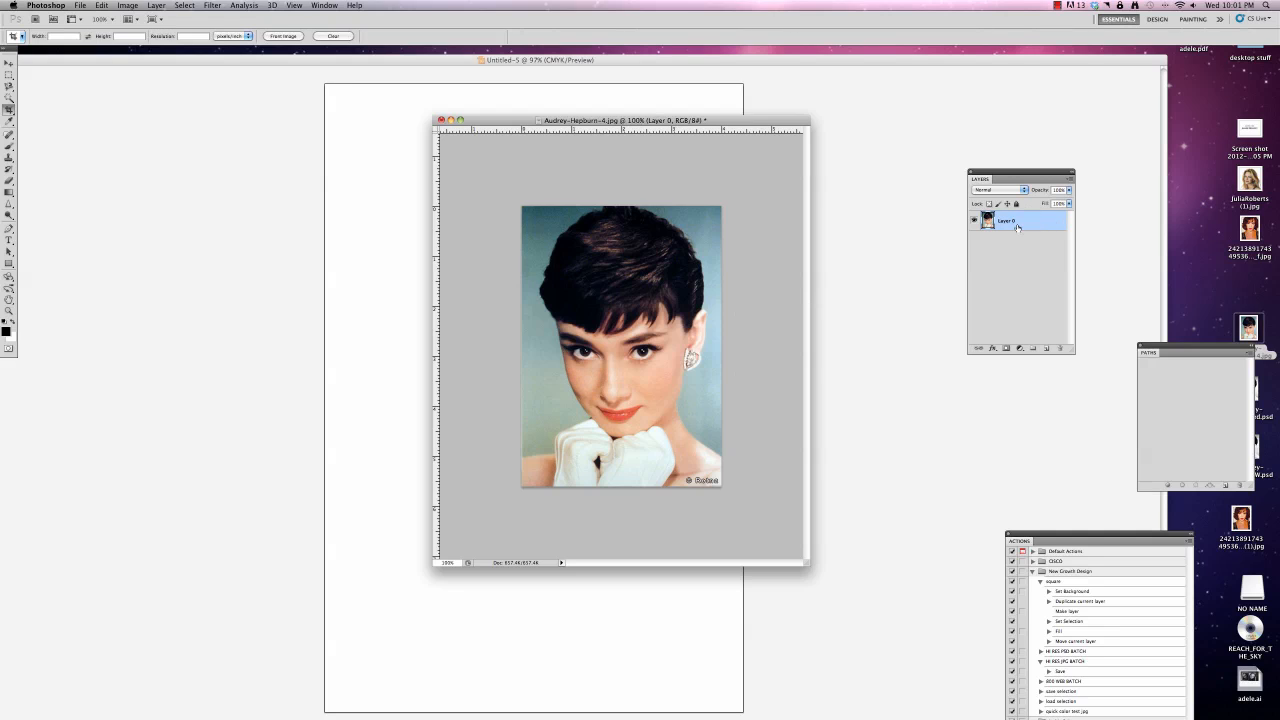
# Step: Add a Hue/Saturation adjustment layer above the photo and set its saturation to -100
pyautogui.click(324, 5)
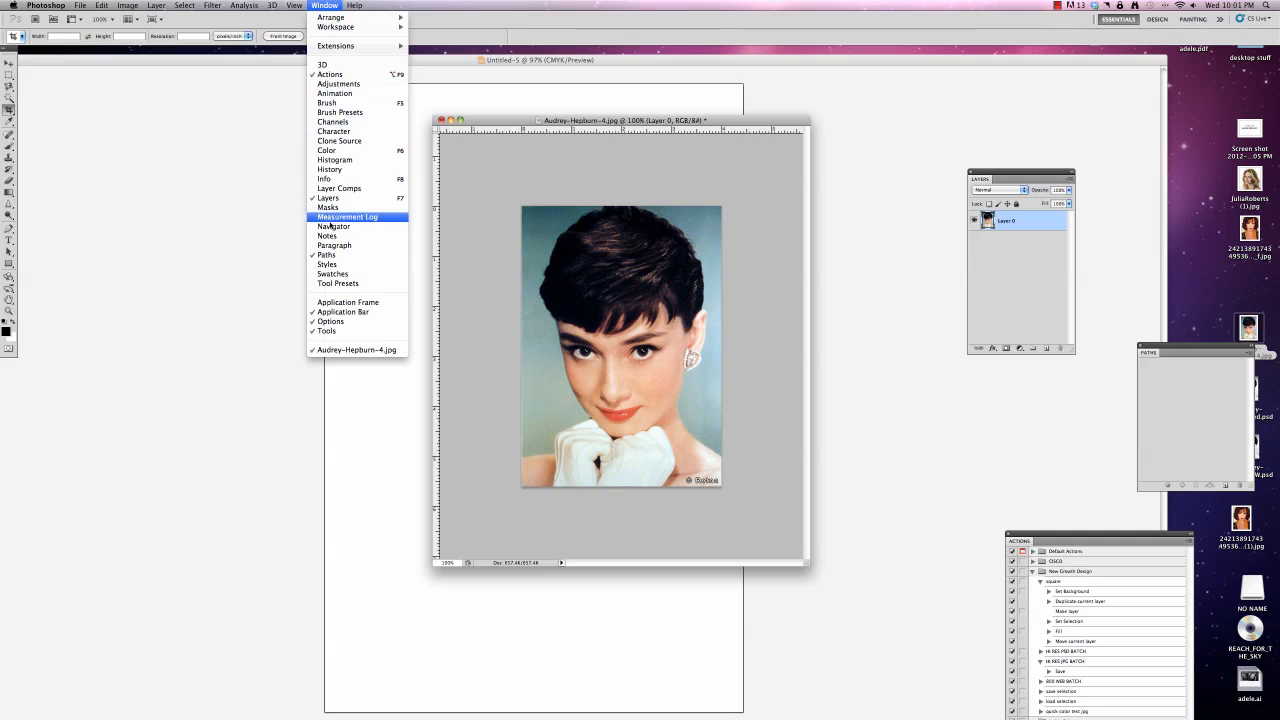
pyautogui.click(338, 84)
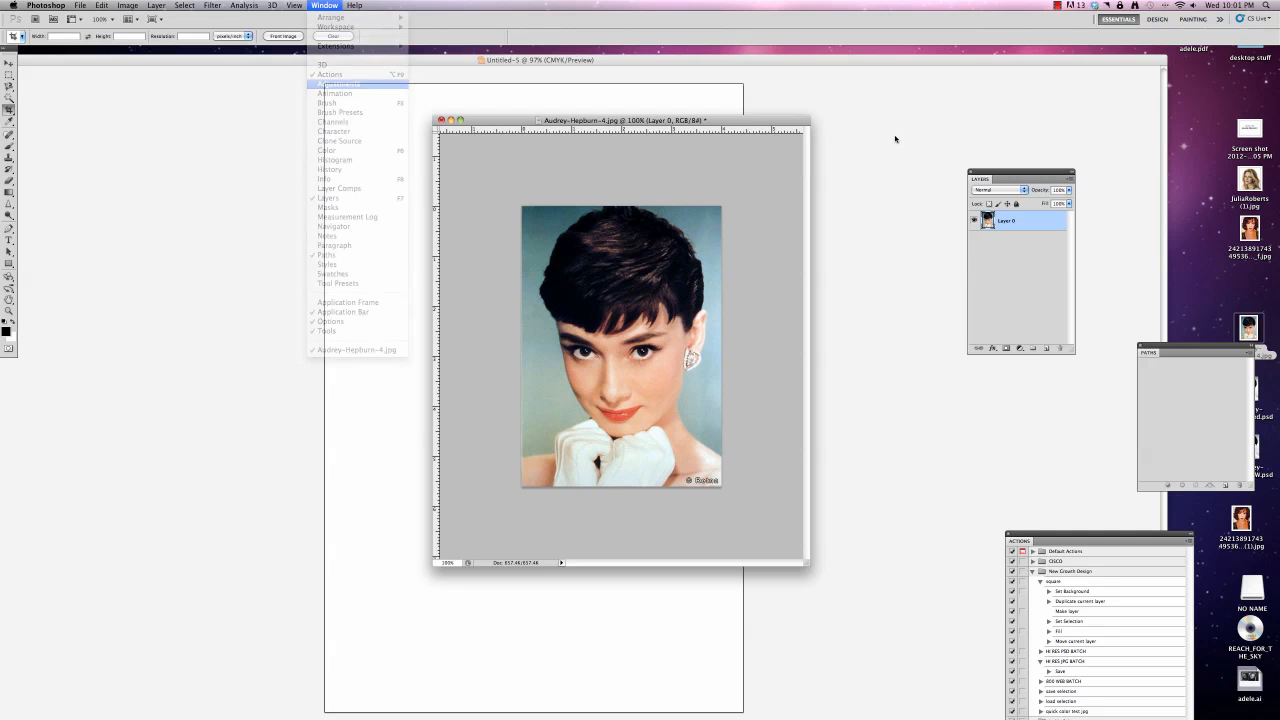
pyautogui.moveTo(986, 362); pyautogui.dragTo(895, 165)
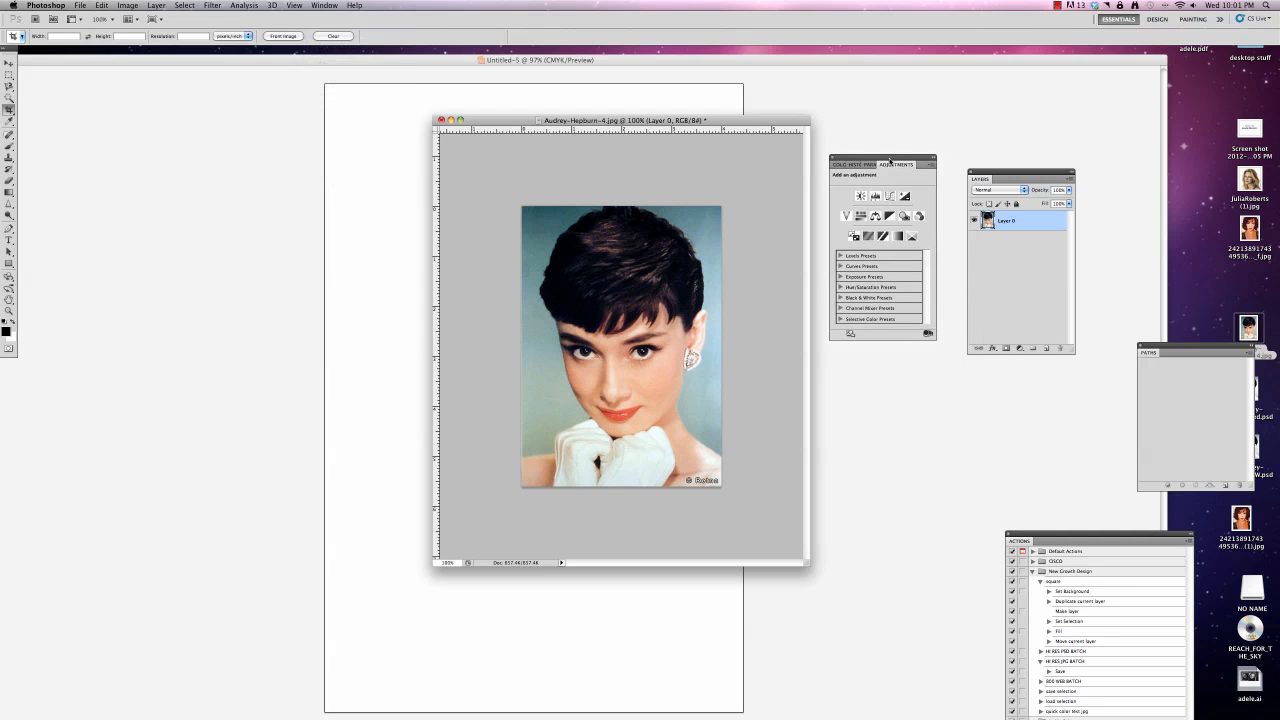
pyautogui.click(860, 216)
pyautogui.moveTo(884, 242); pyautogui.dragTo(824, 240)
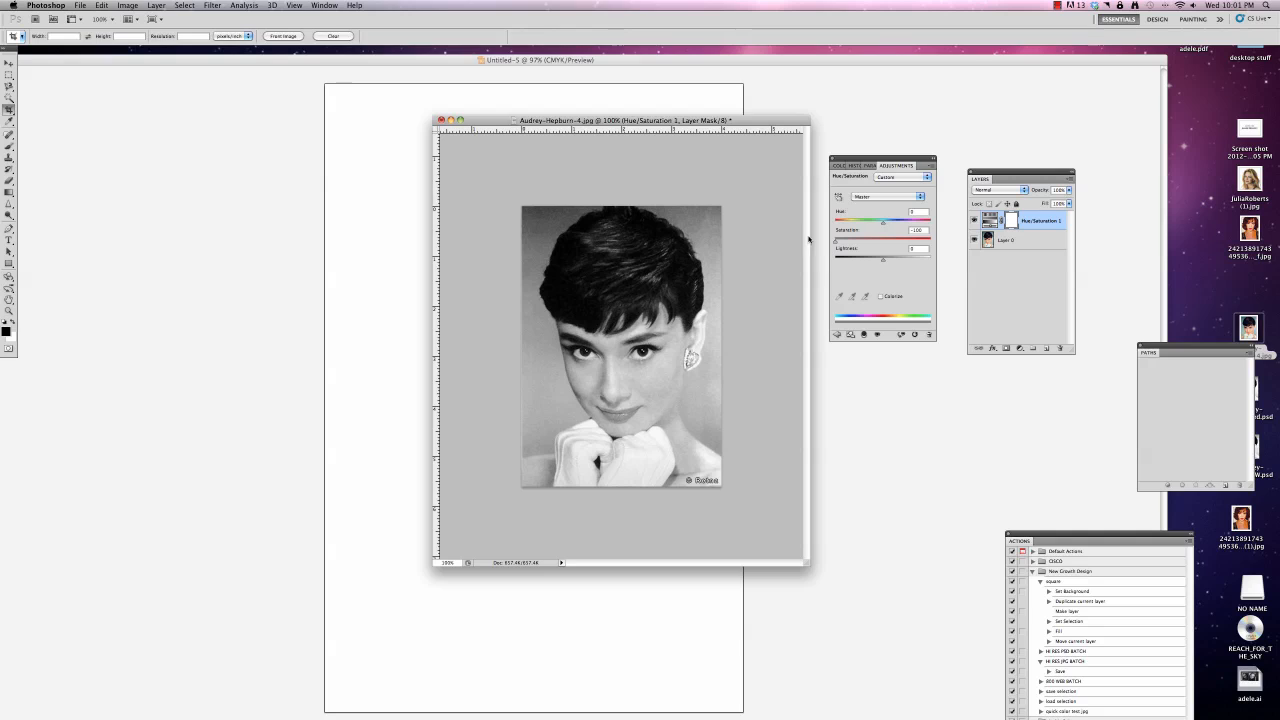
pyautogui.click(133, 6)
pyautogui.moveTo(134, 20)
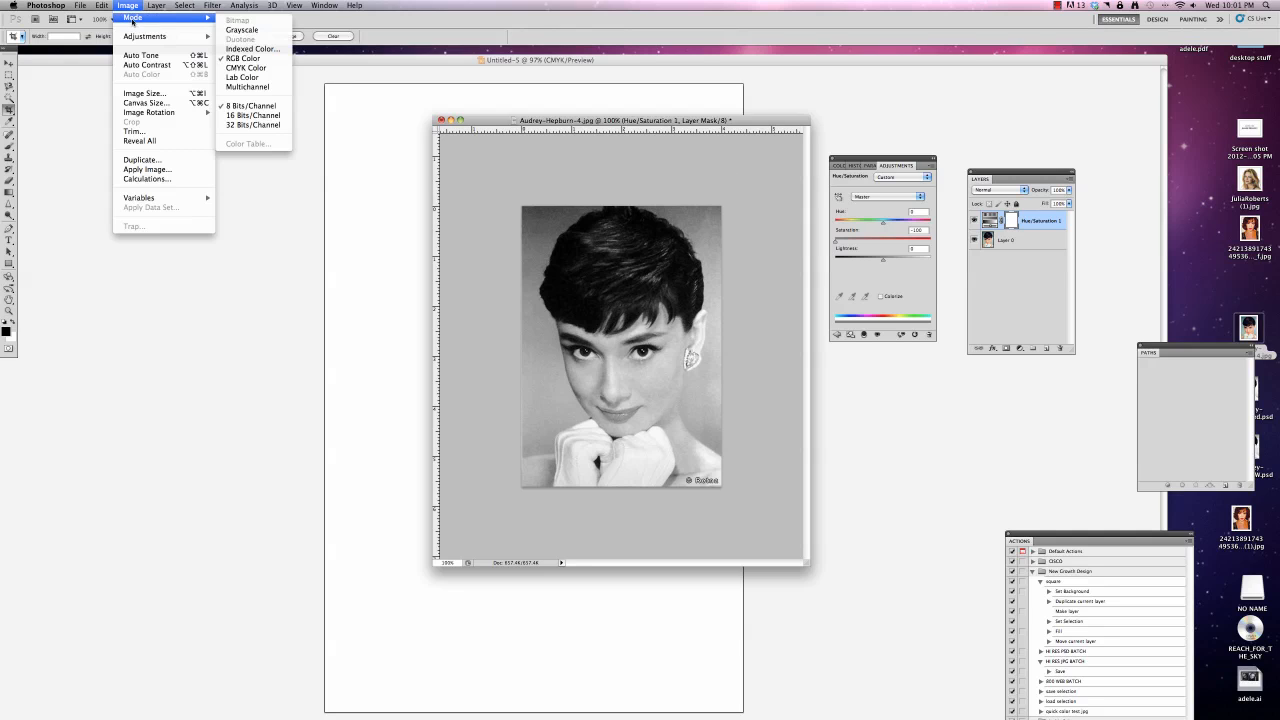
pyautogui.click(582, 125)
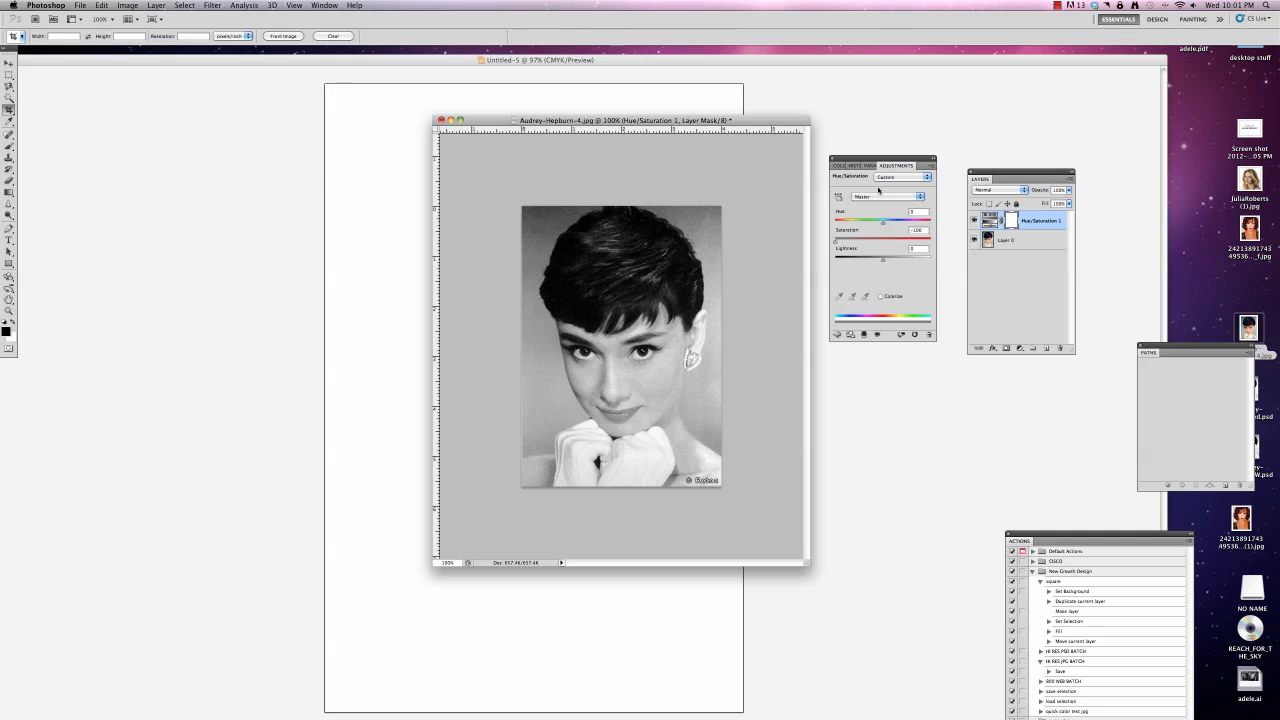
# Step: Add a Levels adjustment layer, raising the black point to about 29, setting midtones near 1.28 and lowering the white point
pyautogui.click(838, 334)
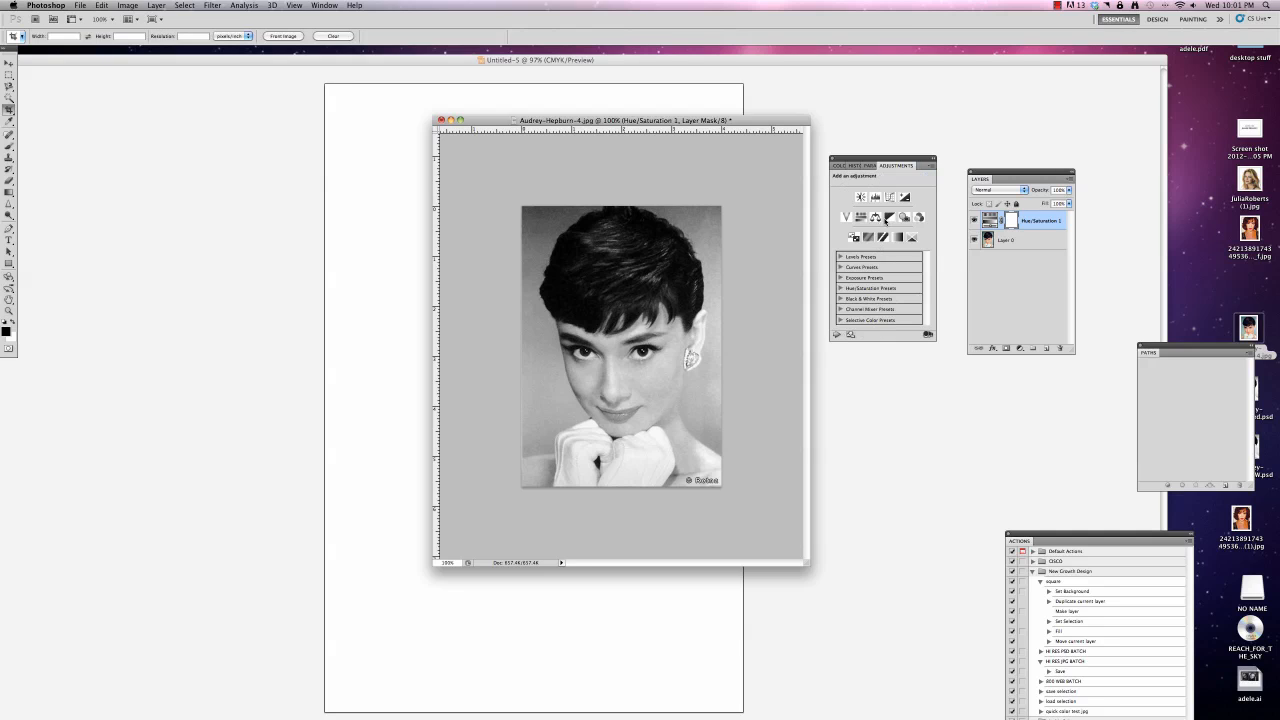
pyautogui.click(875, 197)
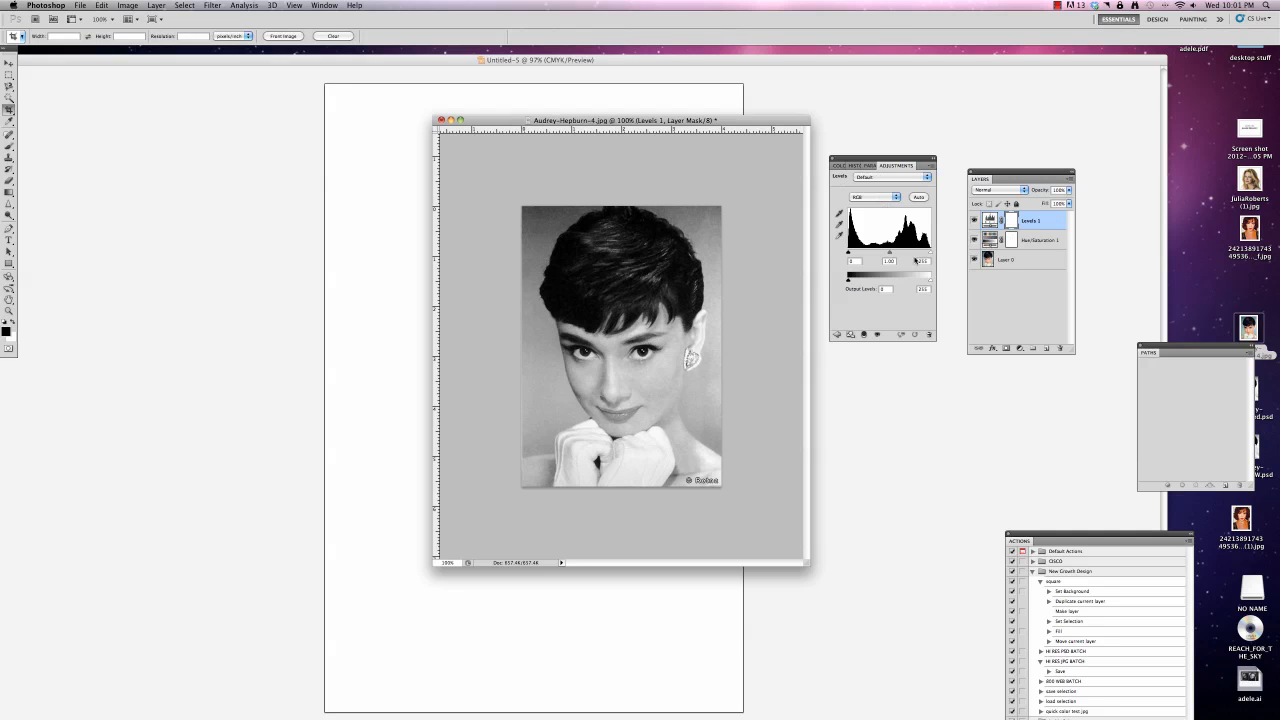
pyautogui.moveTo(889, 255); pyautogui.dragTo(927, 253)
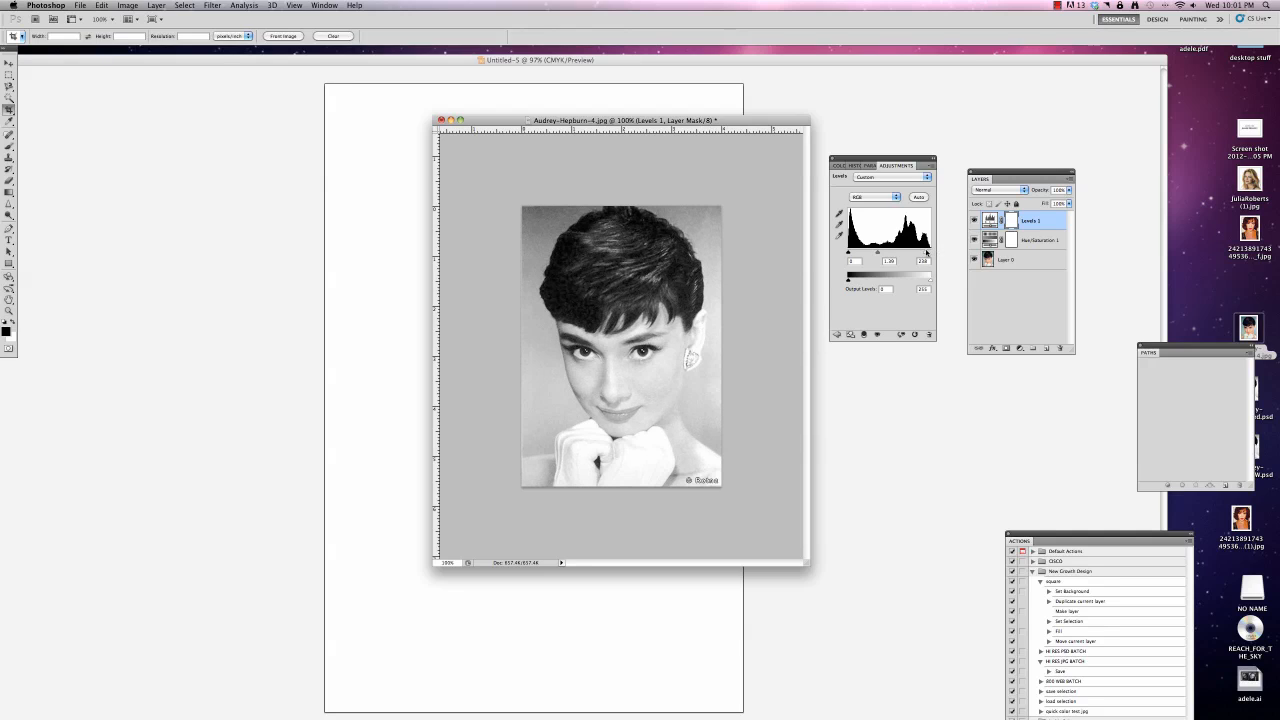
pyautogui.moveTo(848, 253); pyautogui.dragTo(884, 254)
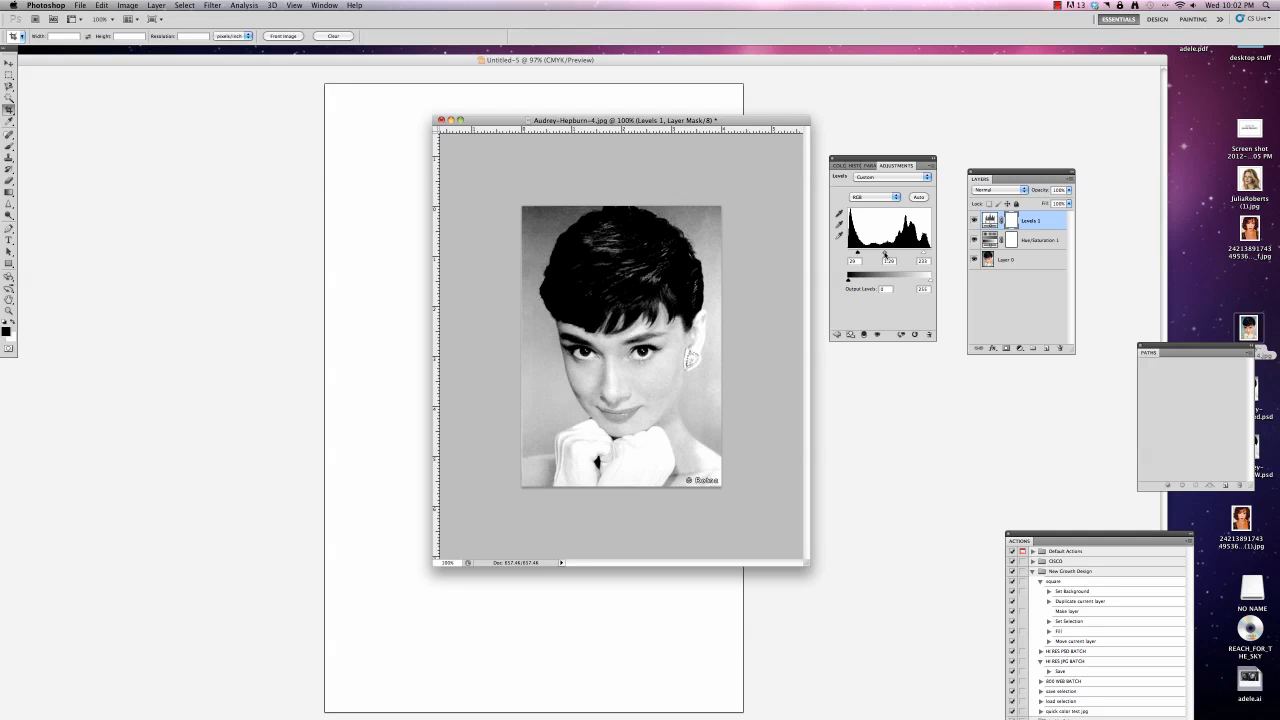
# Step: Save the portrait to the Desktop as the layered Photoshop file Audrey-Hepburn-BW with maximum compatibility, and close it
pyautogui.click(80, 6)
pyautogui.click(104, 161)
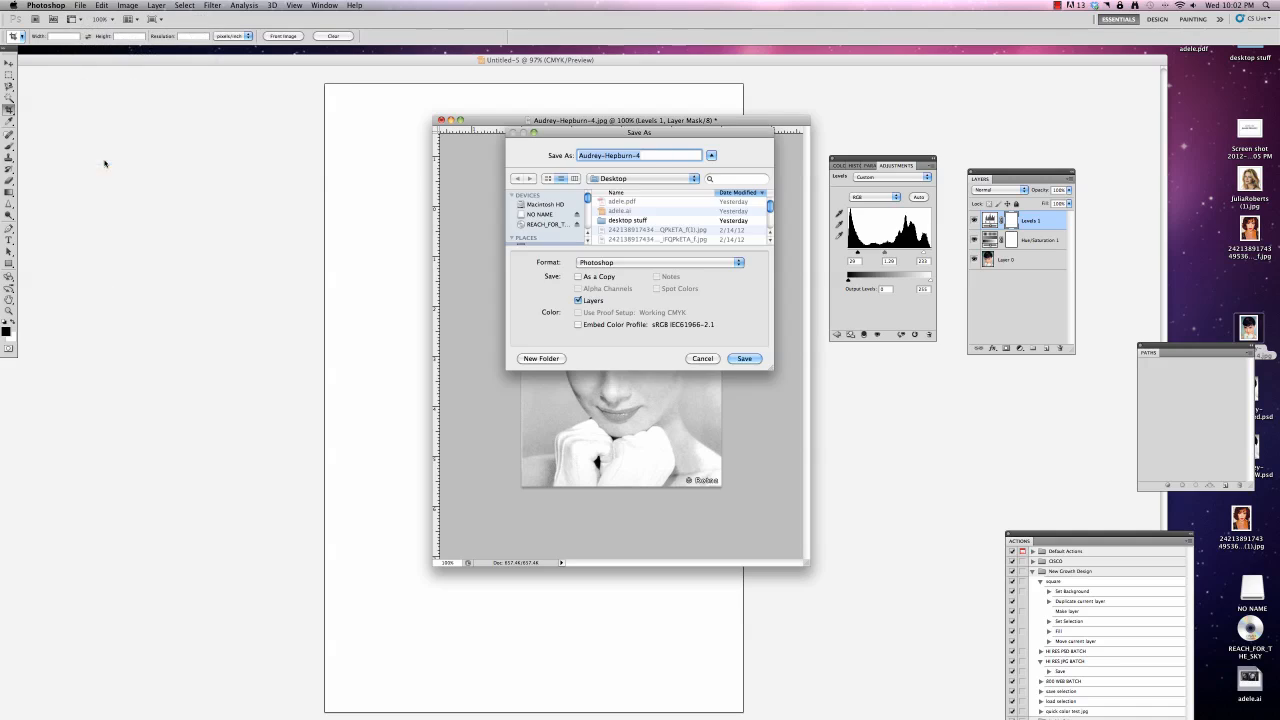
pyautogui.click(639, 155)
pyautogui.press('BackSpace')
pyautogui.write('5W')
pyautogui.click(744, 358)
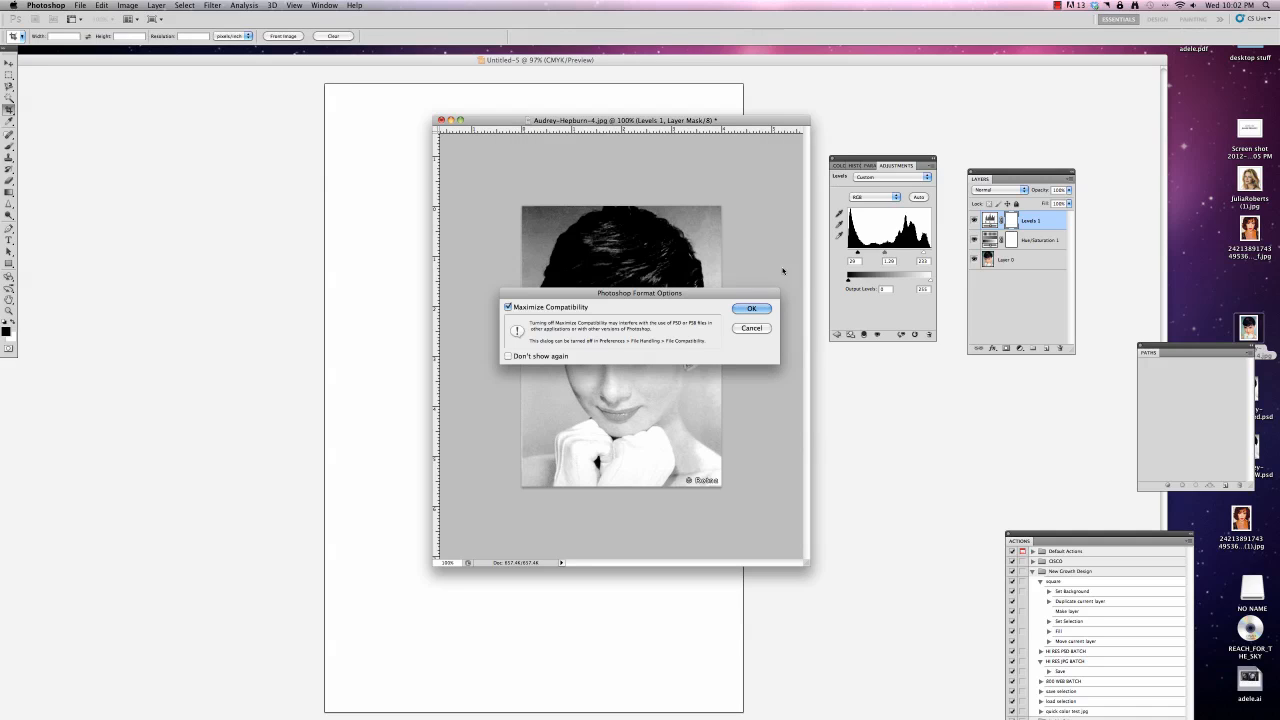
pyautogui.click(763, 309)
pyautogui.press('super+w')
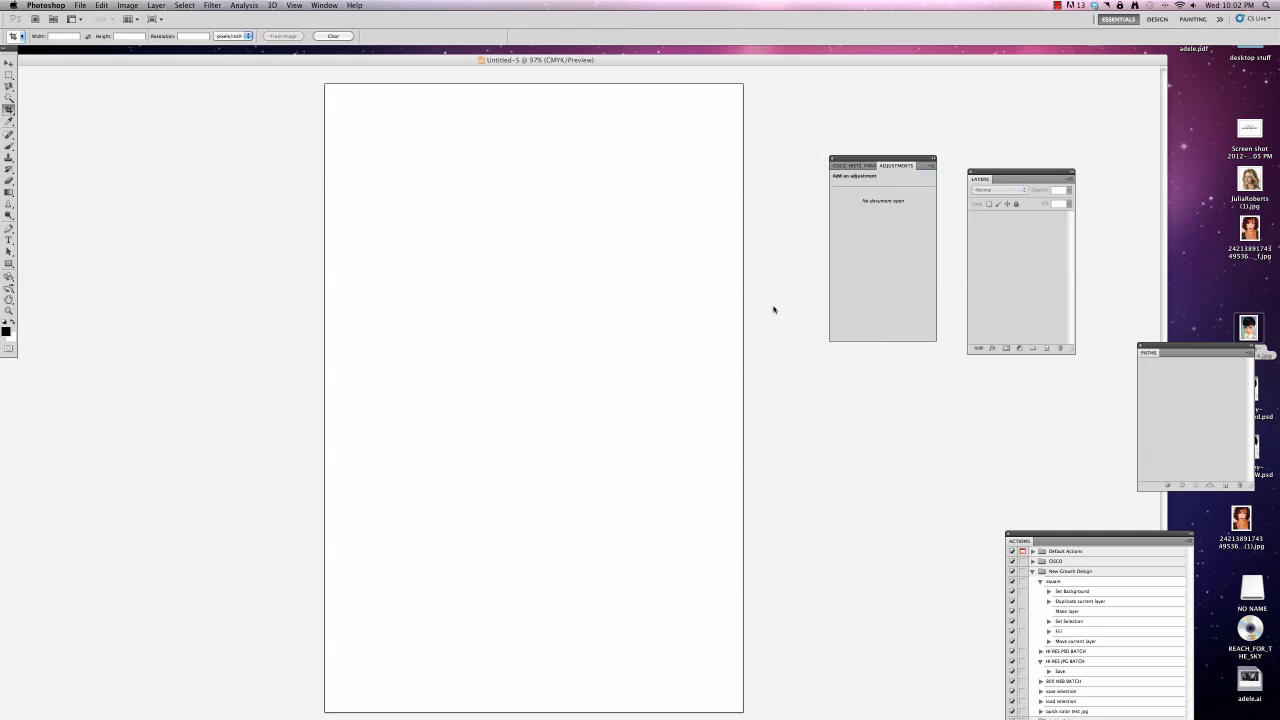
# Step: Switch to Illustrator and place the saved black-and-white PSD from the desktop at the blank artboard's upper-left corner
pyautogui.click(829, 155)
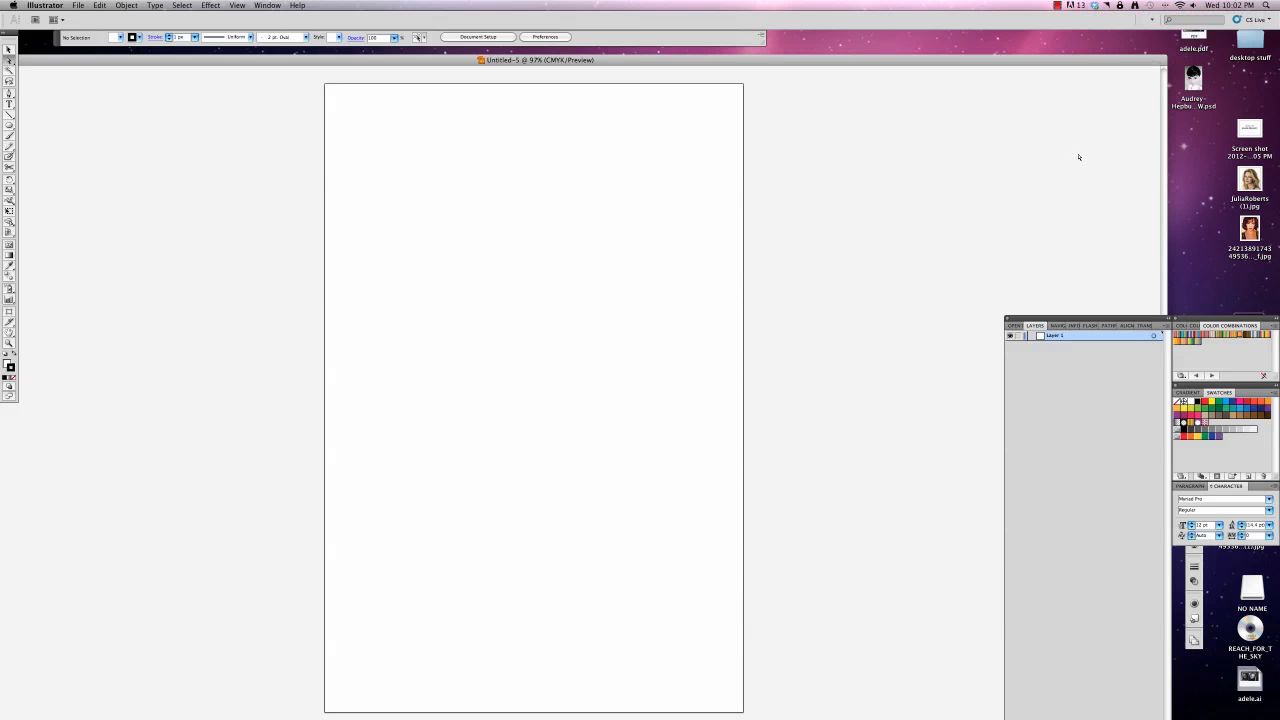
pyautogui.moveTo(673, 62); pyautogui.dragTo(694, 55)
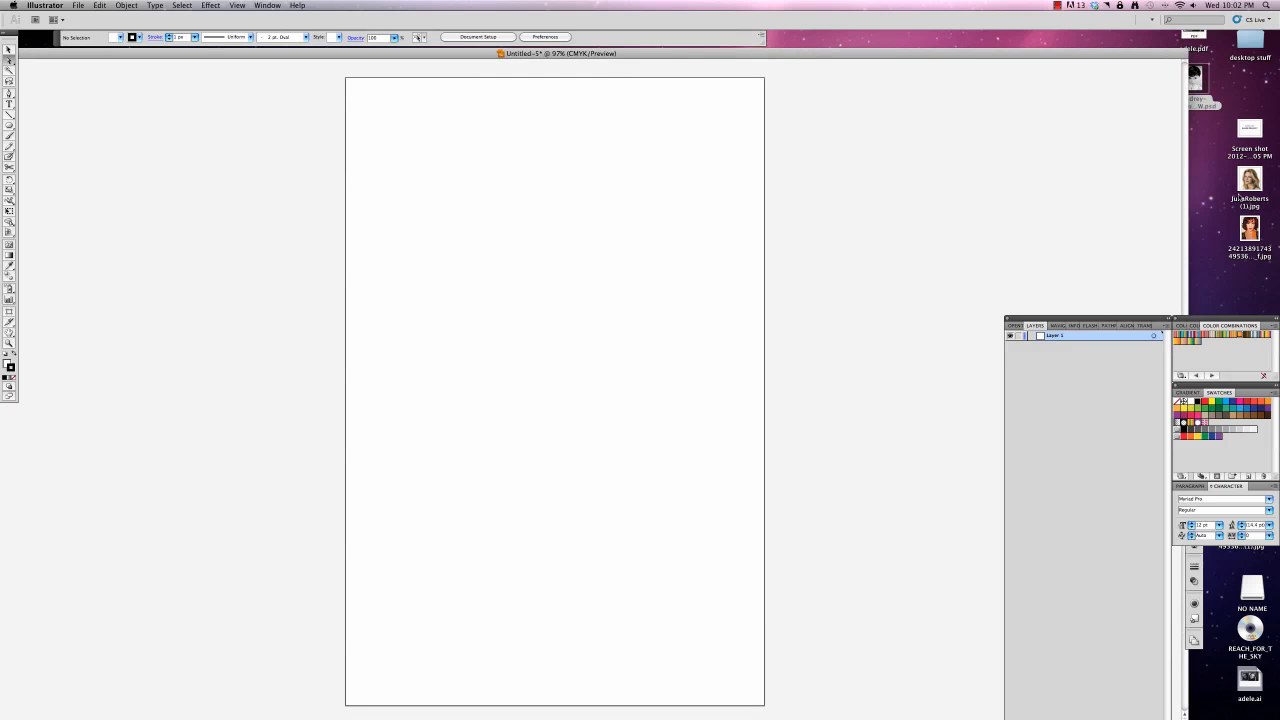
pyautogui.moveTo(1195, 80); pyautogui.dragTo(378, 109)
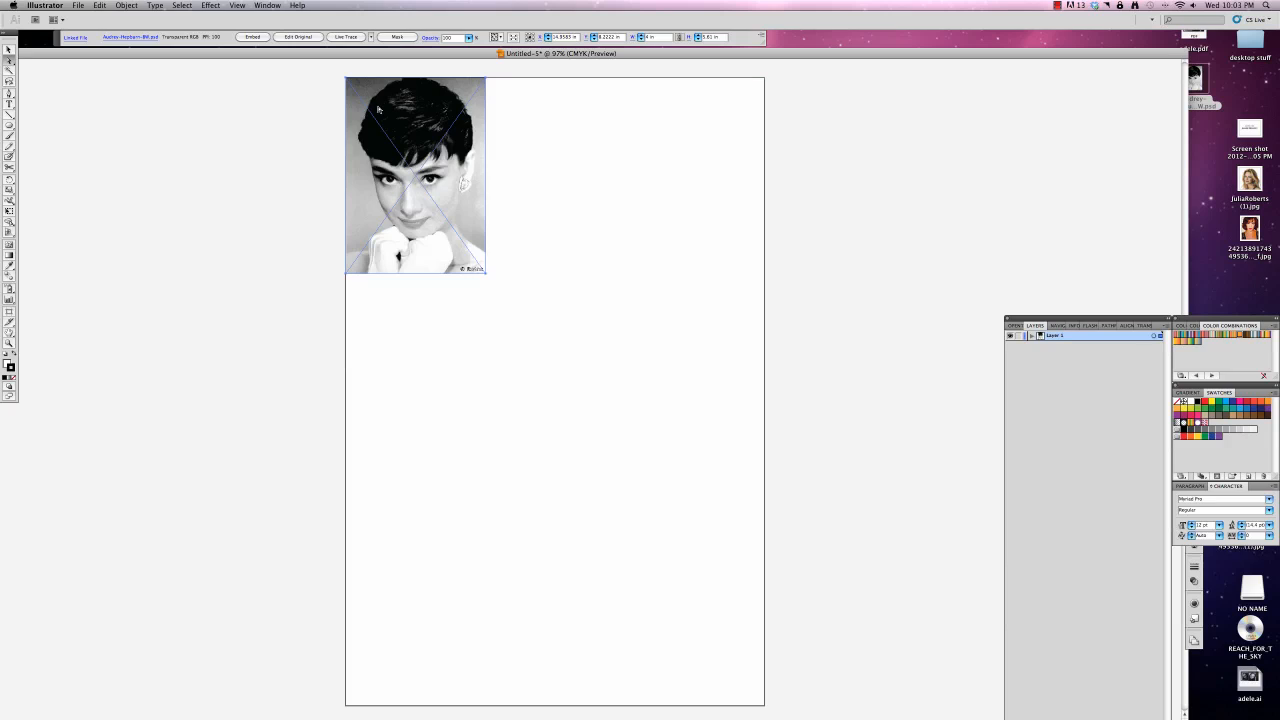
# Step: Scale the placed portrait to the artboard's full width, about 12 in, and center it vertically on the artboard
pyautogui.click(9, 189)
pyautogui.click(10, 211)
pyautogui.moveTo(487, 272); pyautogui.dragTo(739, 680)
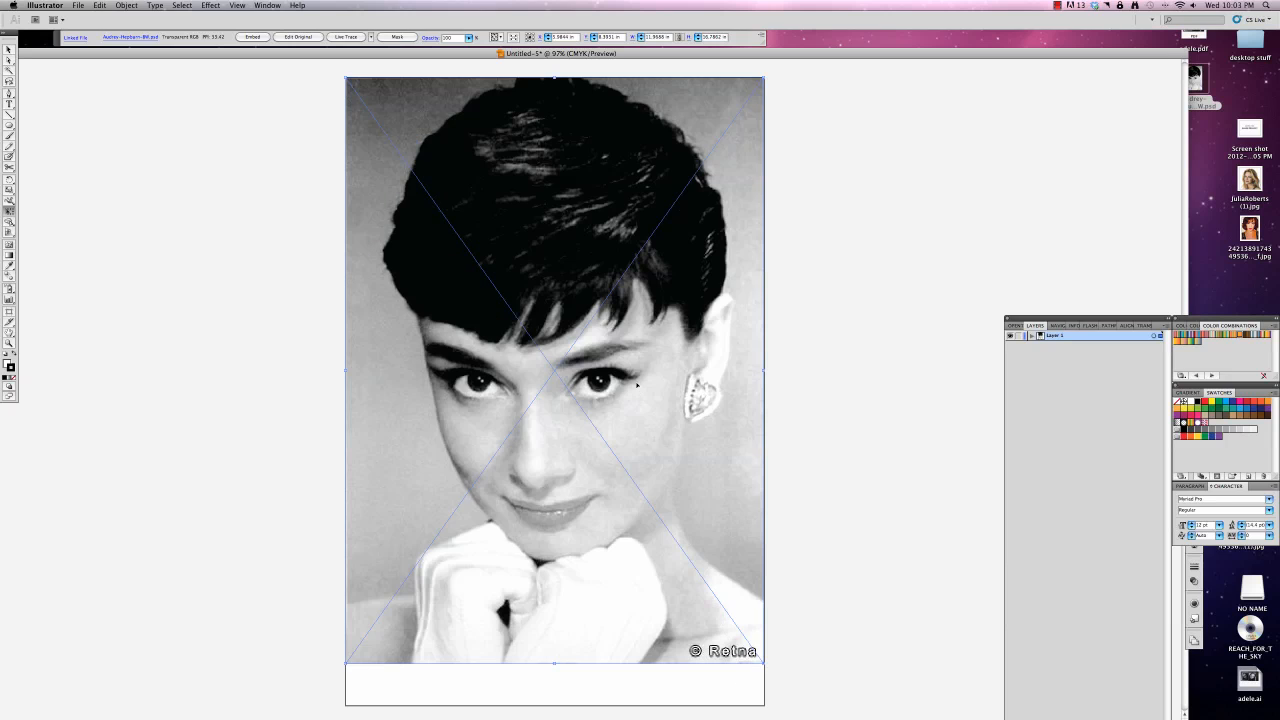
pyautogui.moveTo(636, 385)
pyautogui.mouseDown()
pyautogui.moveTo(677, 346)
pyautogui.moveTo(640, 408)
pyautogui.mouseUp()
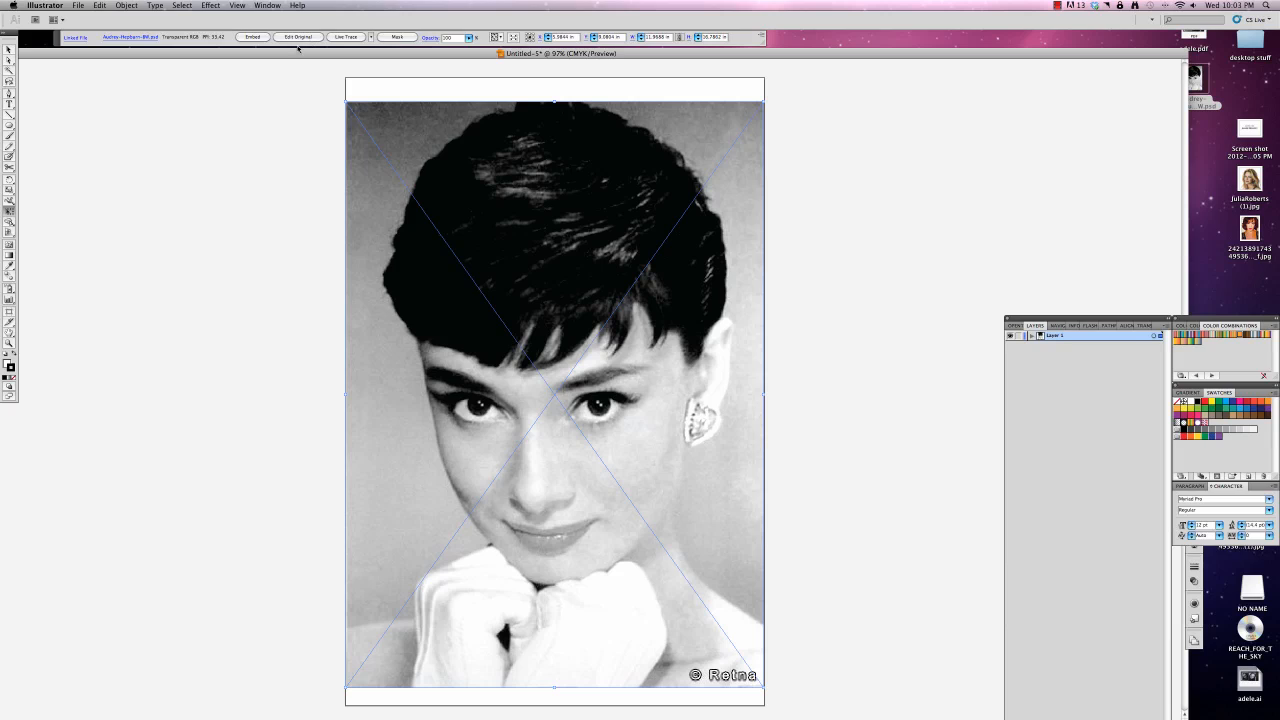
# Step: Lock the placed portrait on the artboard
pyautogui.click(126, 5)
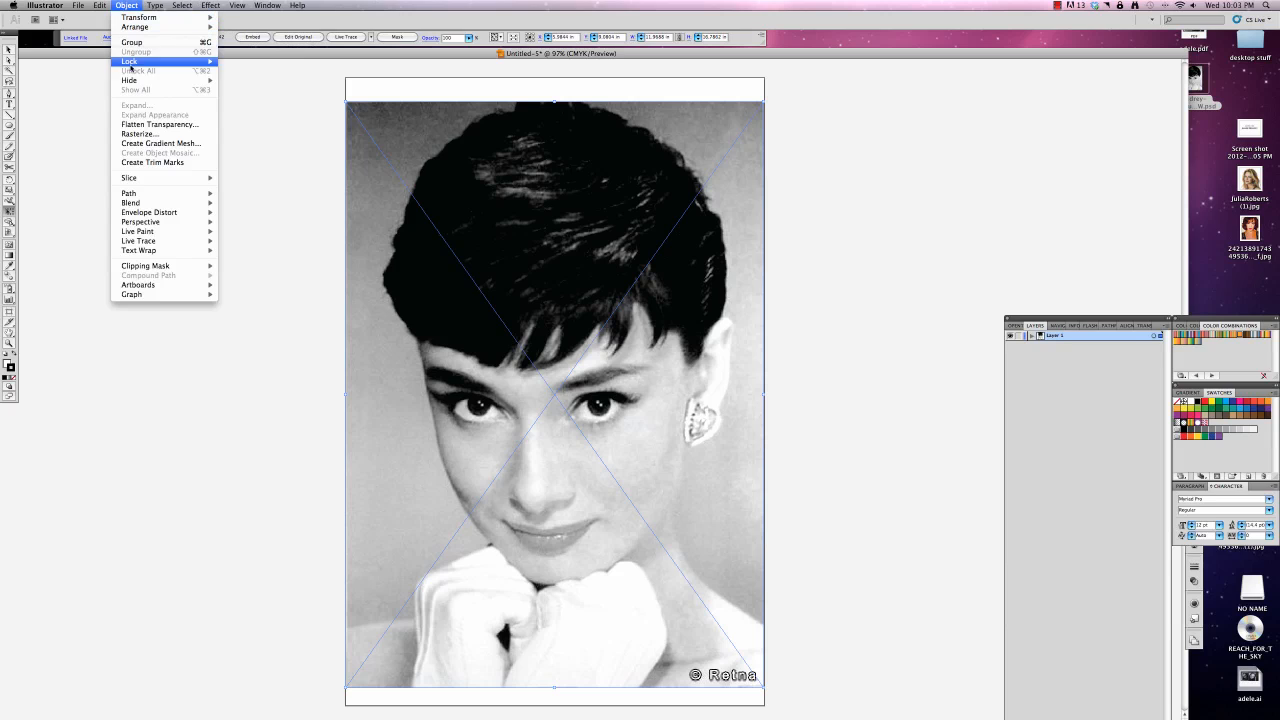
pyautogui.moveTo(160, 61)
pyautogui.click(243, 61)
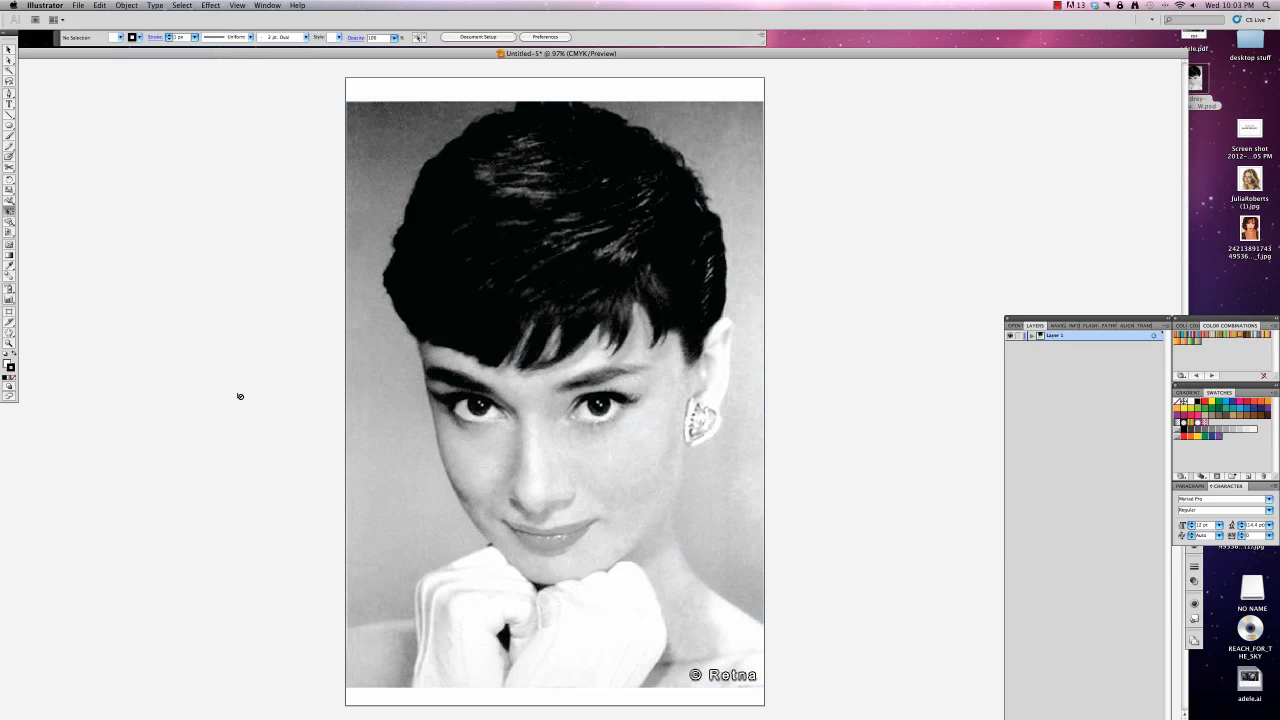
# Step: With the Pen tool, start the hair outline below the sideburn beside the ear and trace up the right edge of the hair
pyautogui.moveTo(9, 93); pyautogui.dragTo(64, 96)
pyautogui.click(691, 358)
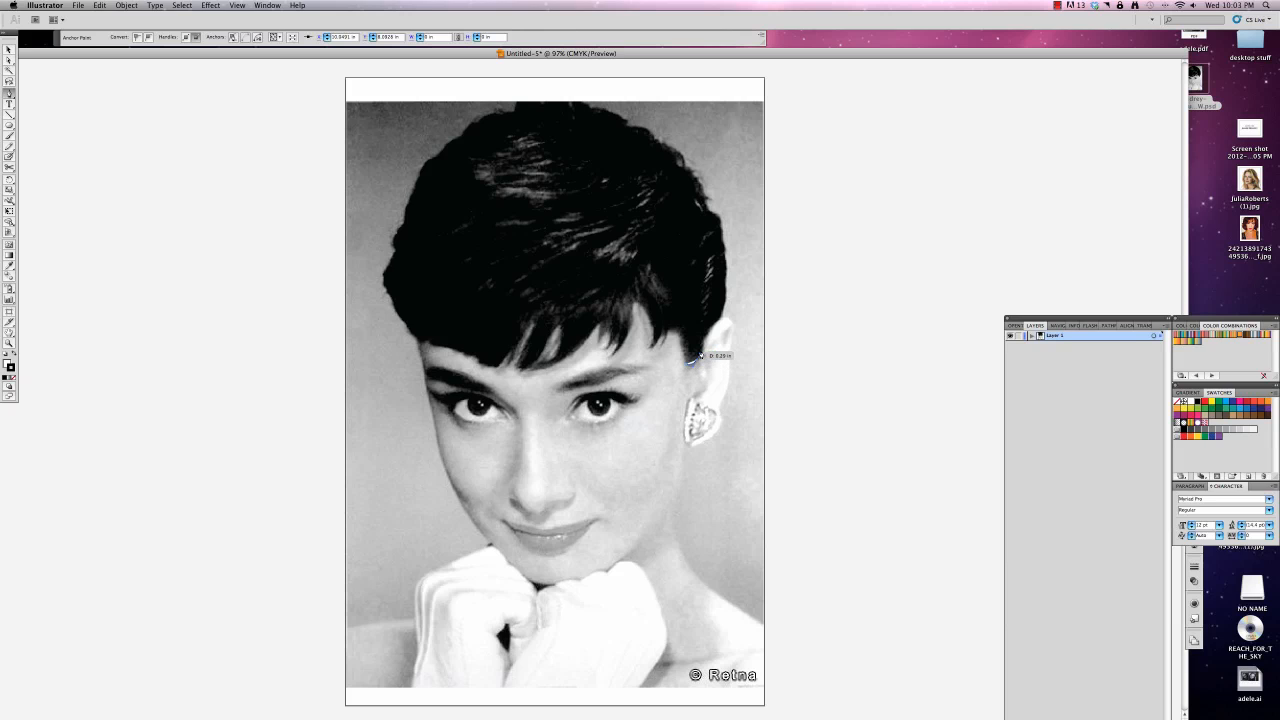
pyautogui.click(720, 317)
pyautogui.click(723, 302)
pyautogui.moveTo(727, 283); pyautogui.dragTo(727, 268)
pyautogui.click(727, 267)
pyautogui.click(727, 259)
pyautogui.click(726, 251)
pyautogui.click(723, 241)
pyautogui.click(721, 223)
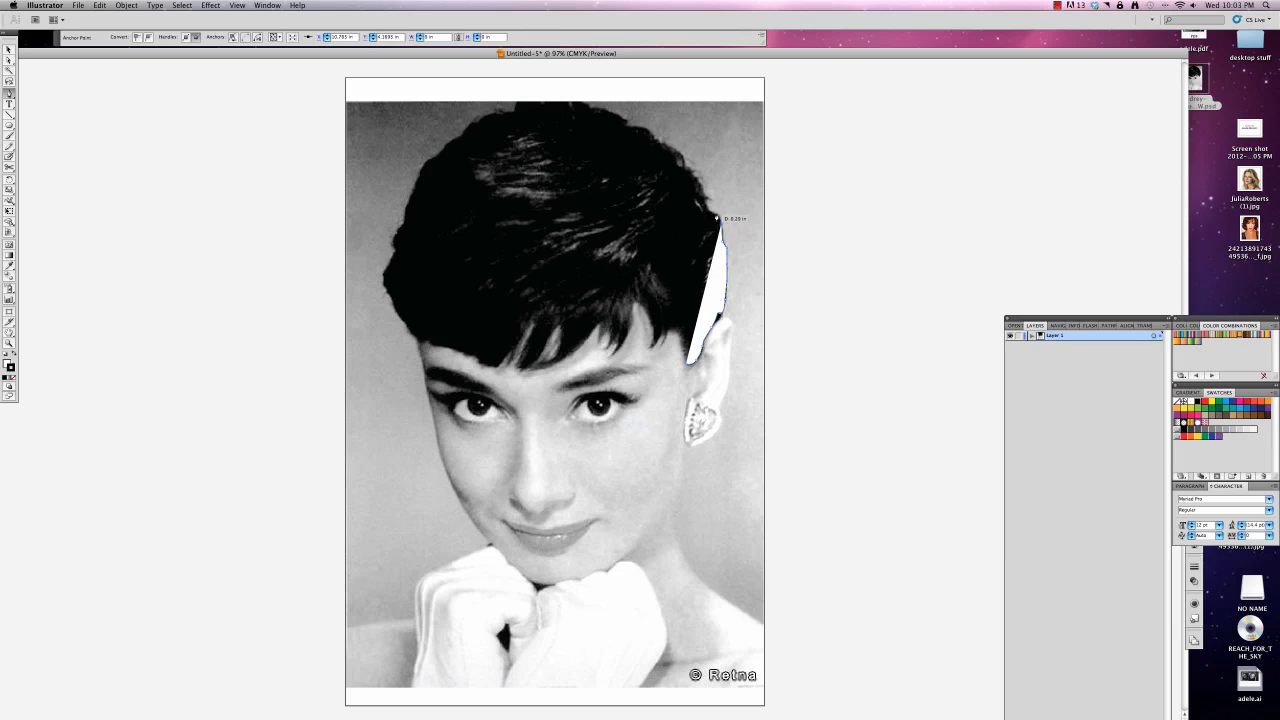
# Step: Continue the hair outline with short segments around the jagged upper-right curve of the head
pyautogui.click(716, 214)
pyautogui.click(707, 208)
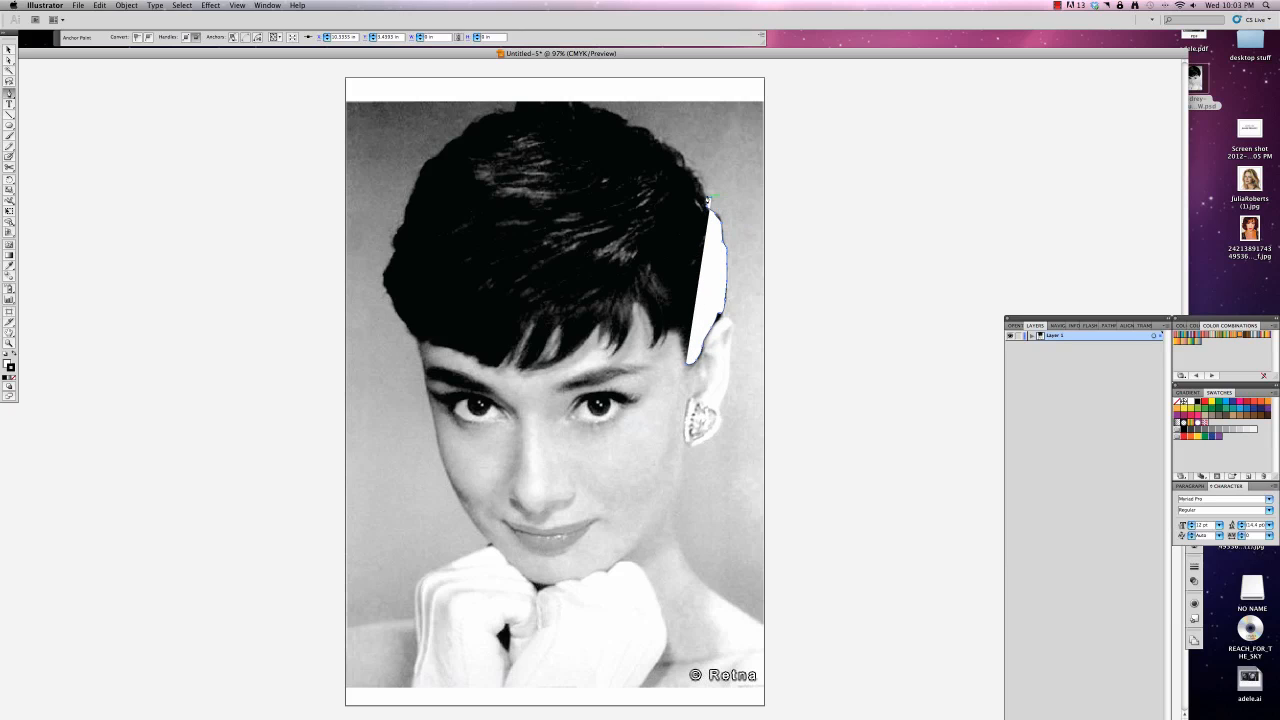
pyautogui.click(700, 187)
pyautogui.click(696, 182)
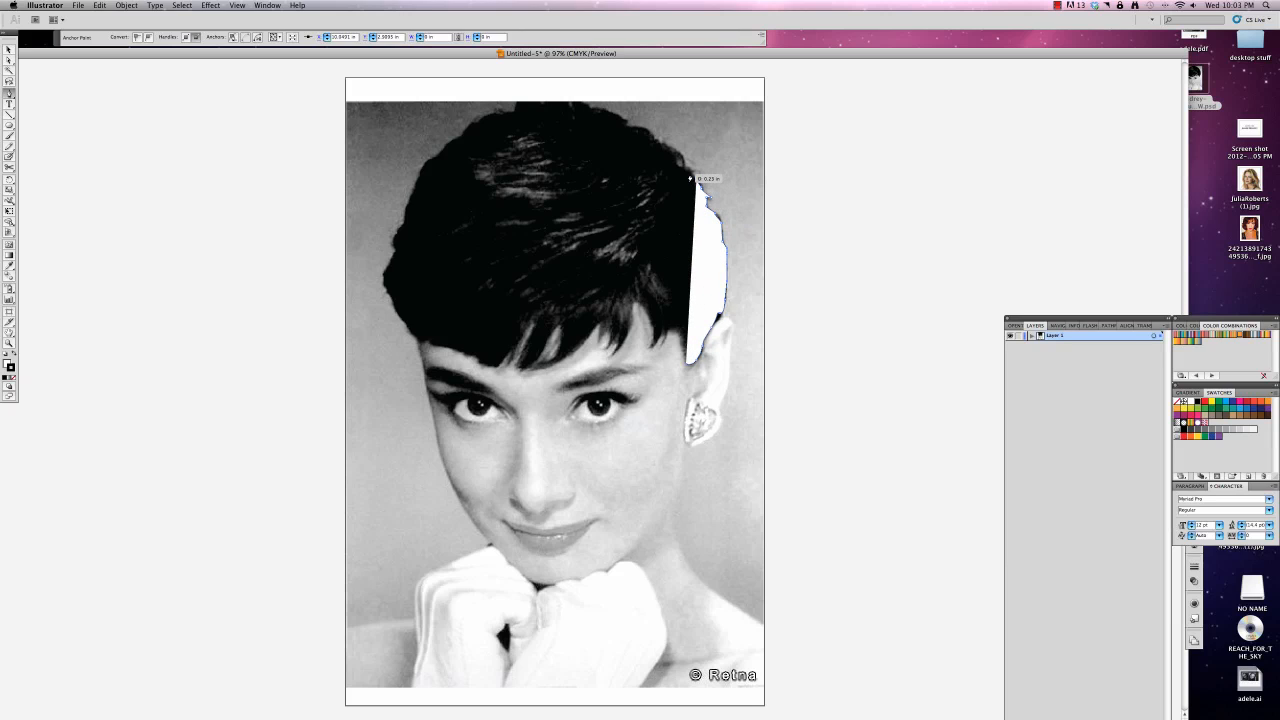
pyautogui.click(690, 176)
pyautogui.click(683, 172)
pyautogui.click(681, 163)
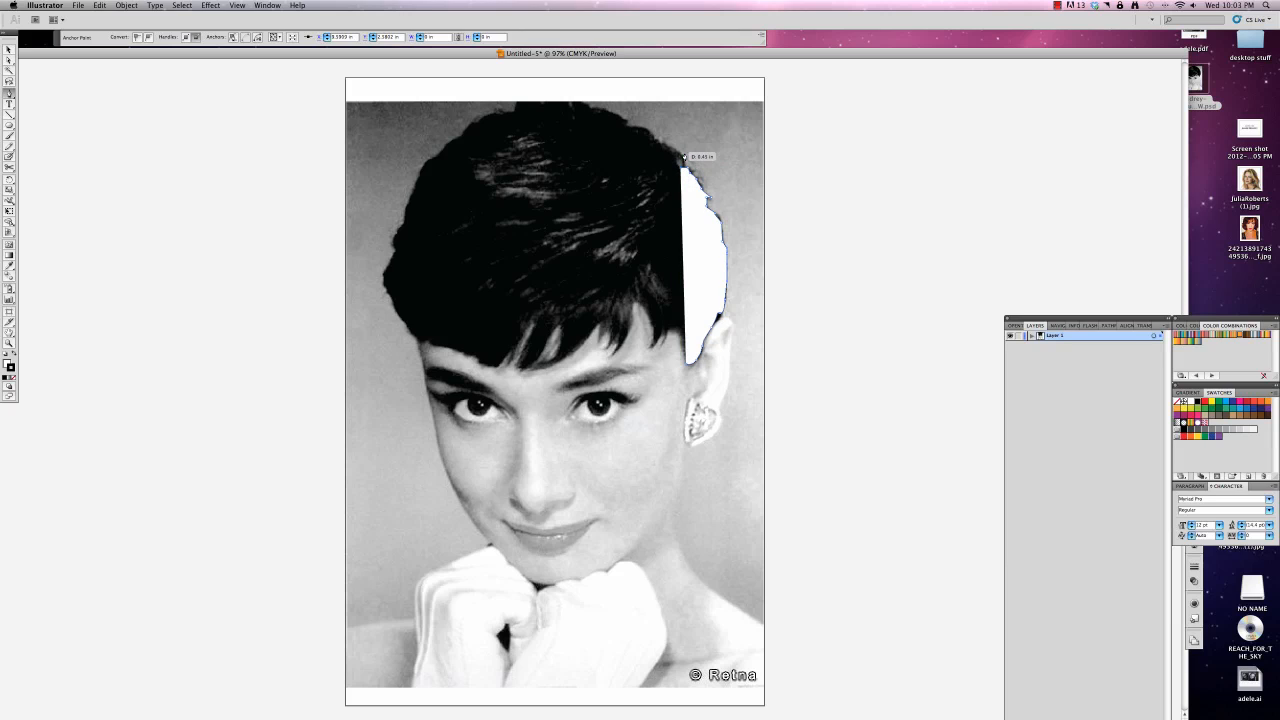
pyautogui.click(678, 152)
pyautogui.click(669, 147)
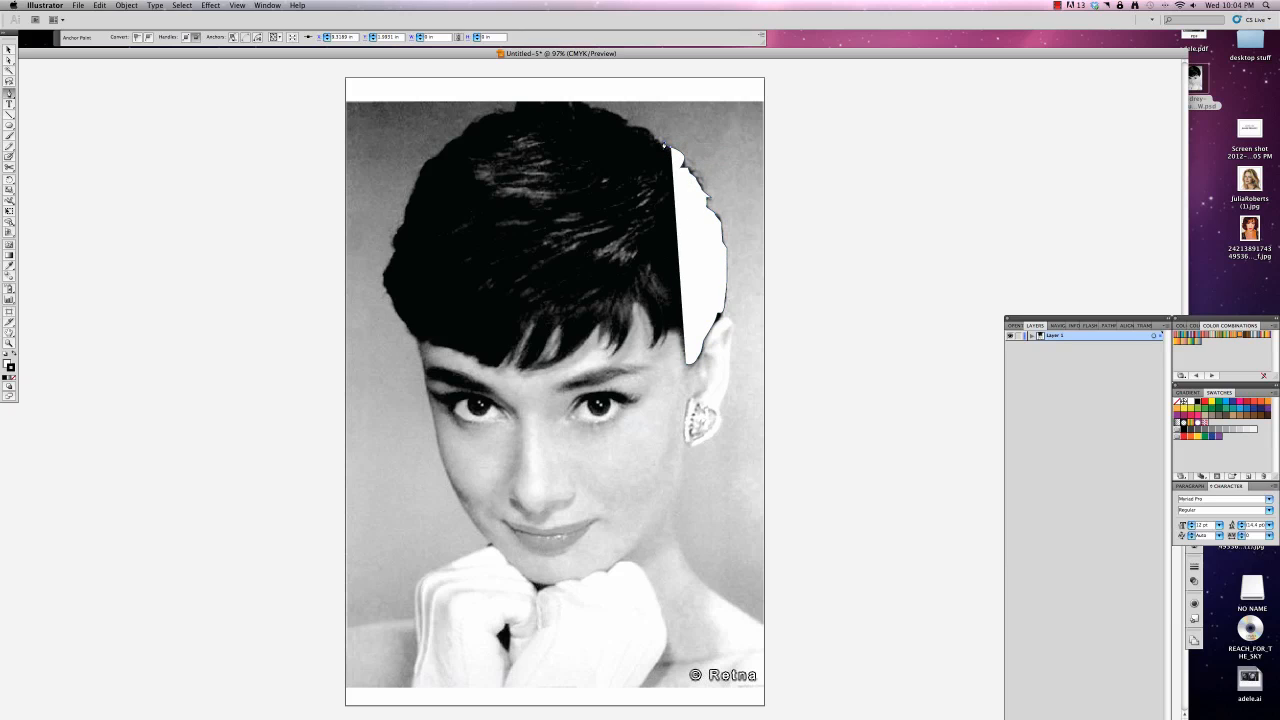
# Step: Extend the hair outline over the right side of the crown to the photo's upper edge
pyautogui.click(662, 143)
pyautogui.click(654, 140)
pyautogui.click(646, 133)
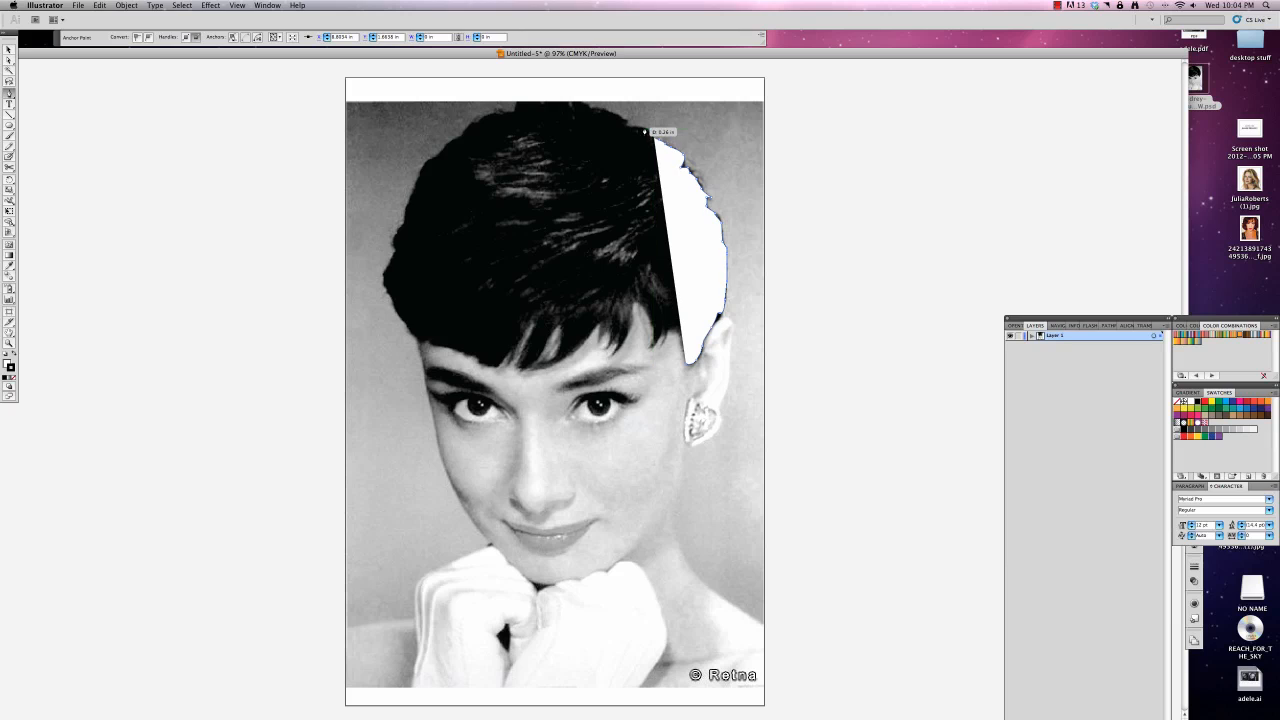
pyautogui.click(637, 129)
pyautogui.click(629, 127)
pyautogui.click(625, 123)
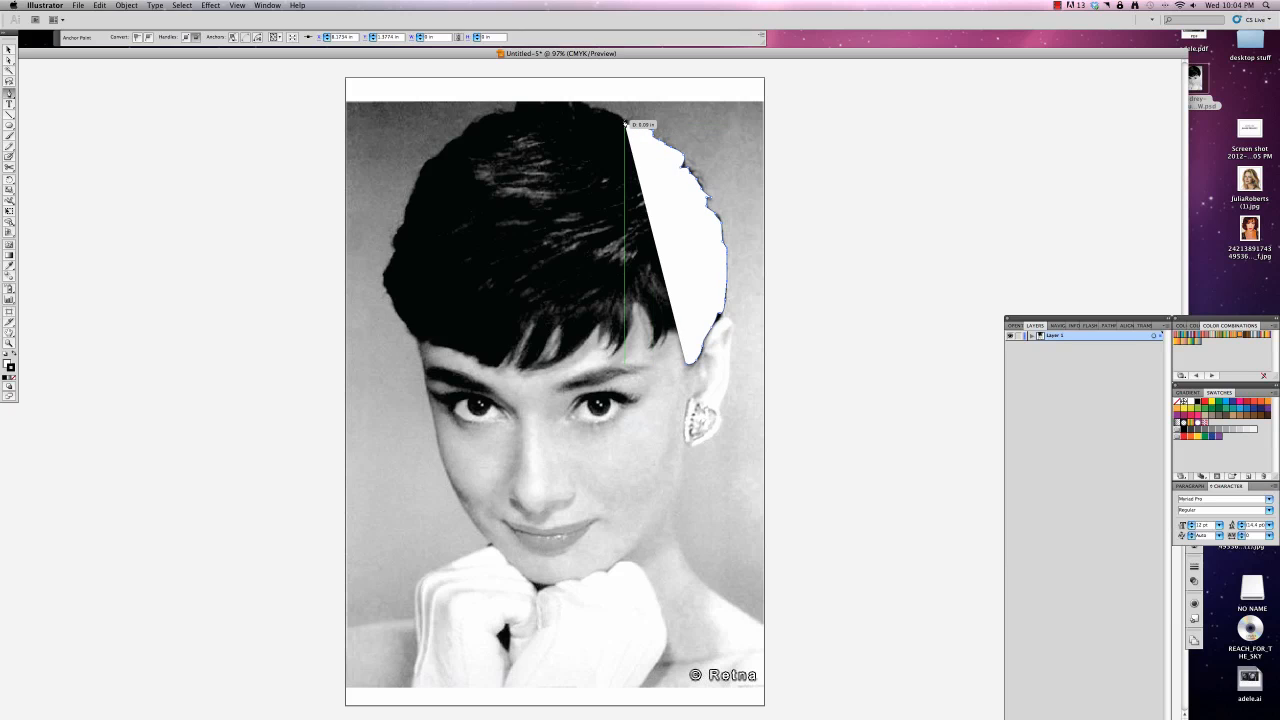
pyautogui.click(613, 117)
pyautogui.click(604, 113)
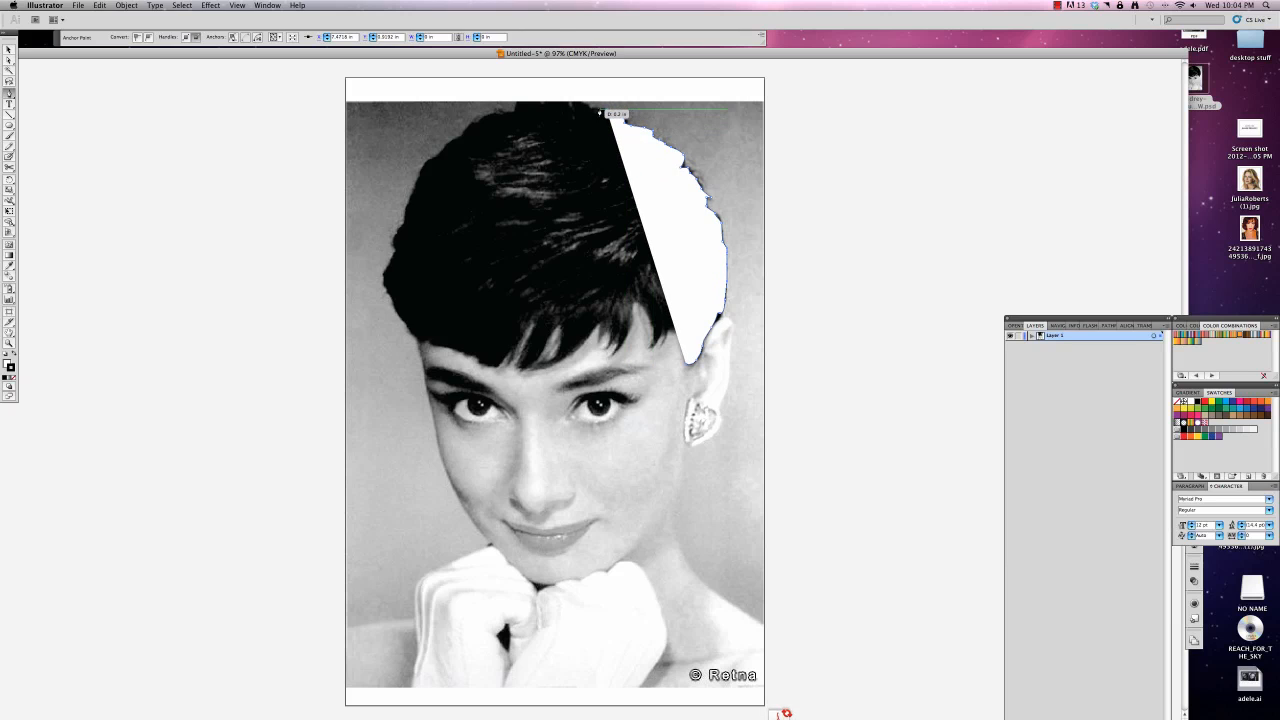
pyautogui.click(593, 108)
pyautogui.click(572, 100)
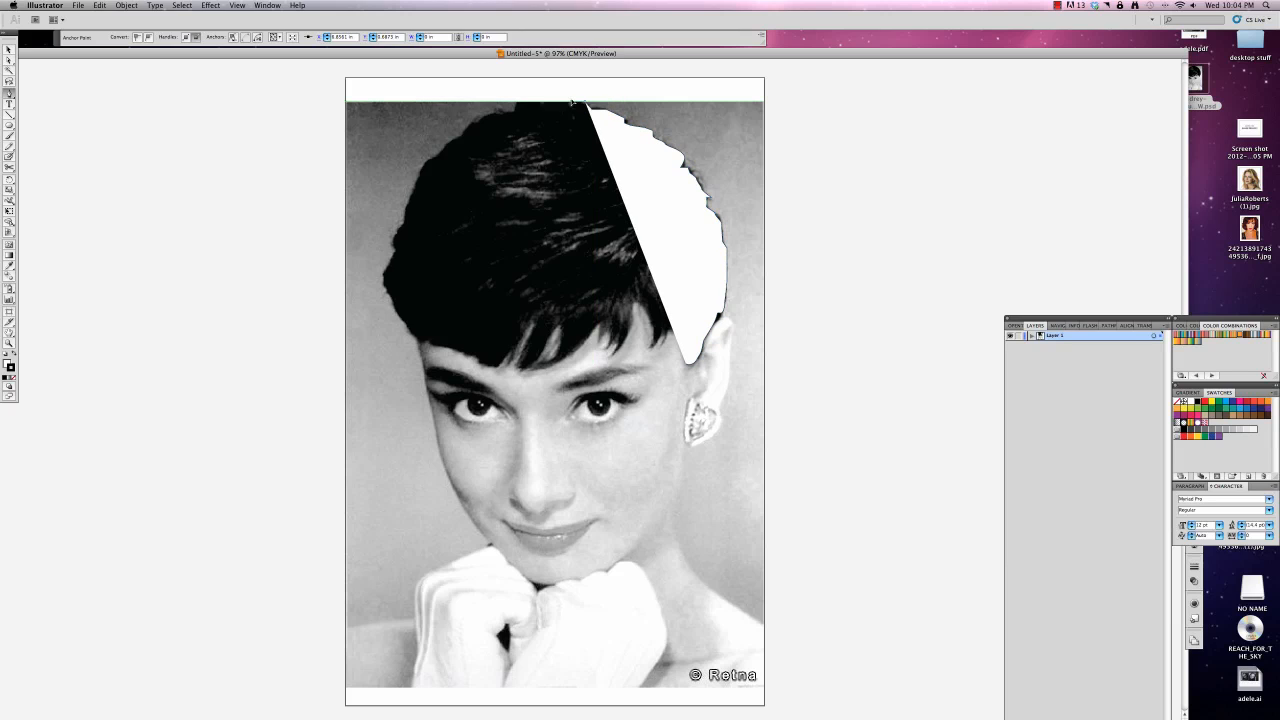
# Step: Run the hair outline along the photo's upper edge and down the upper-left curve of the head
pyautogui.click(560, 100)
pyautogui.click(552, 101)
pyautogui.click(534, 101)
pyautogui.click(524, 104)
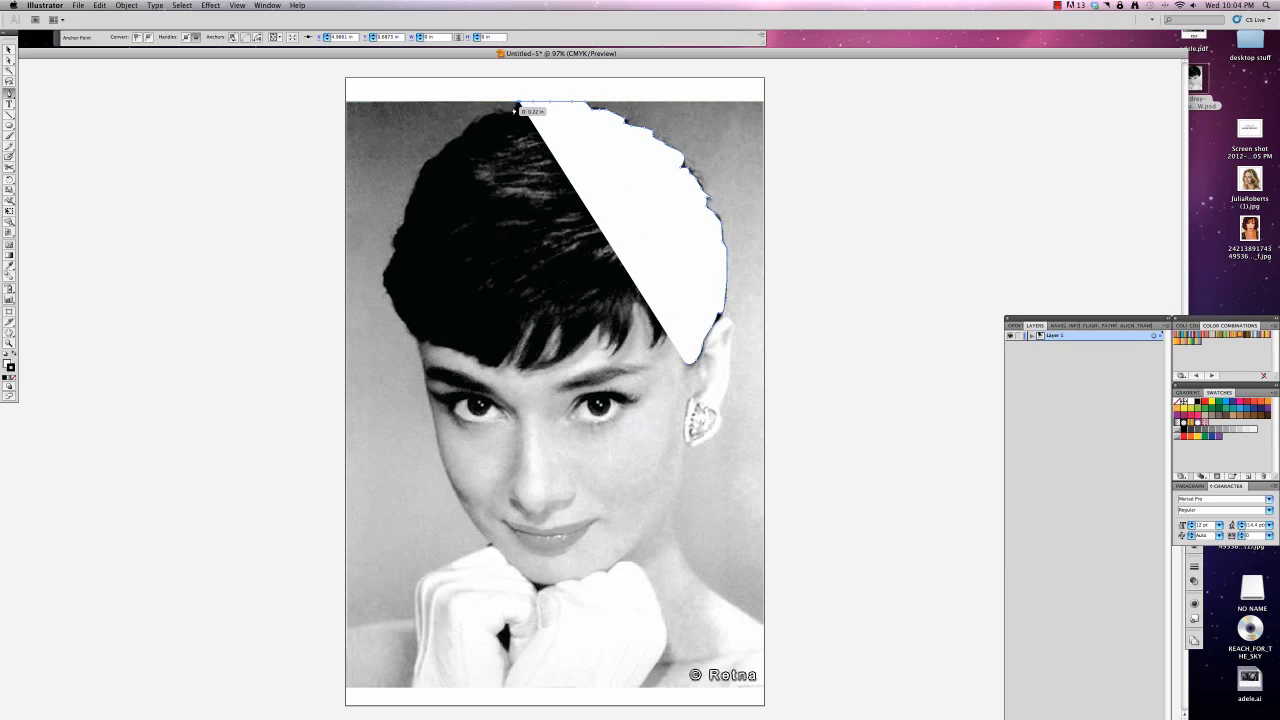
pyautogui.click(514, 107)
pyautogui.click(505, 110)
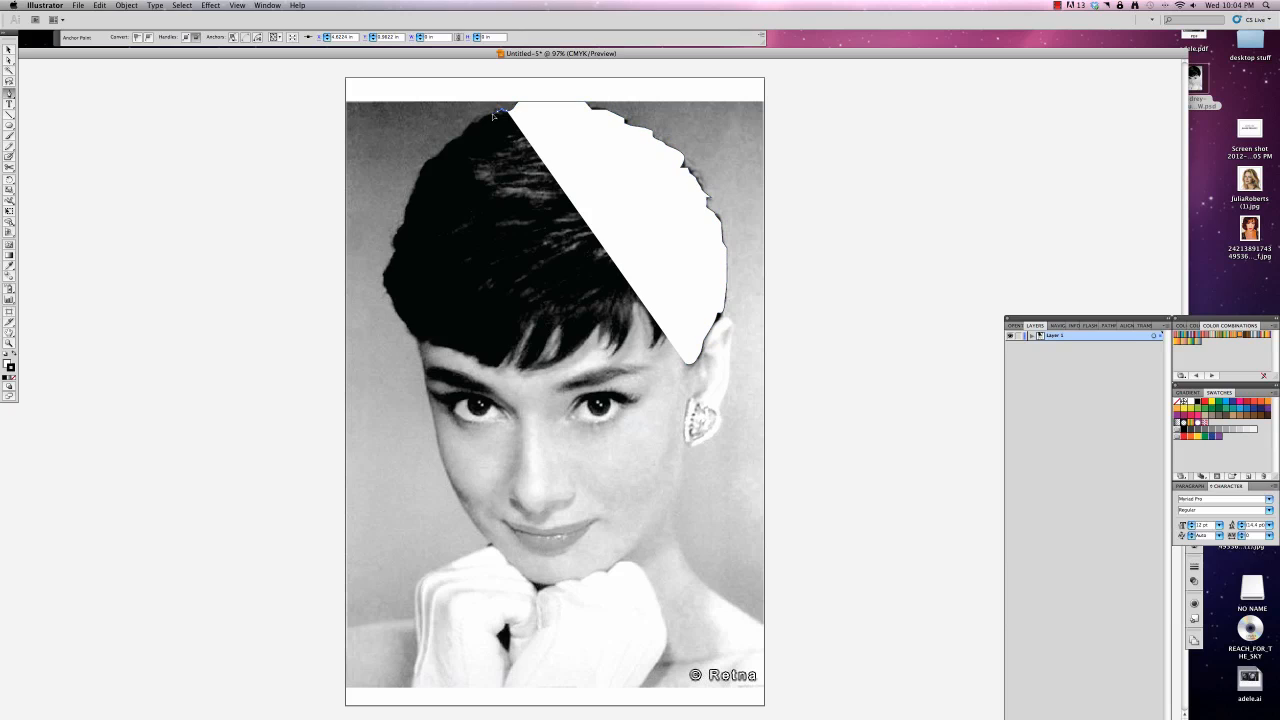
pyautogui.click(498, 111)
pyautogui.click(479, 123)
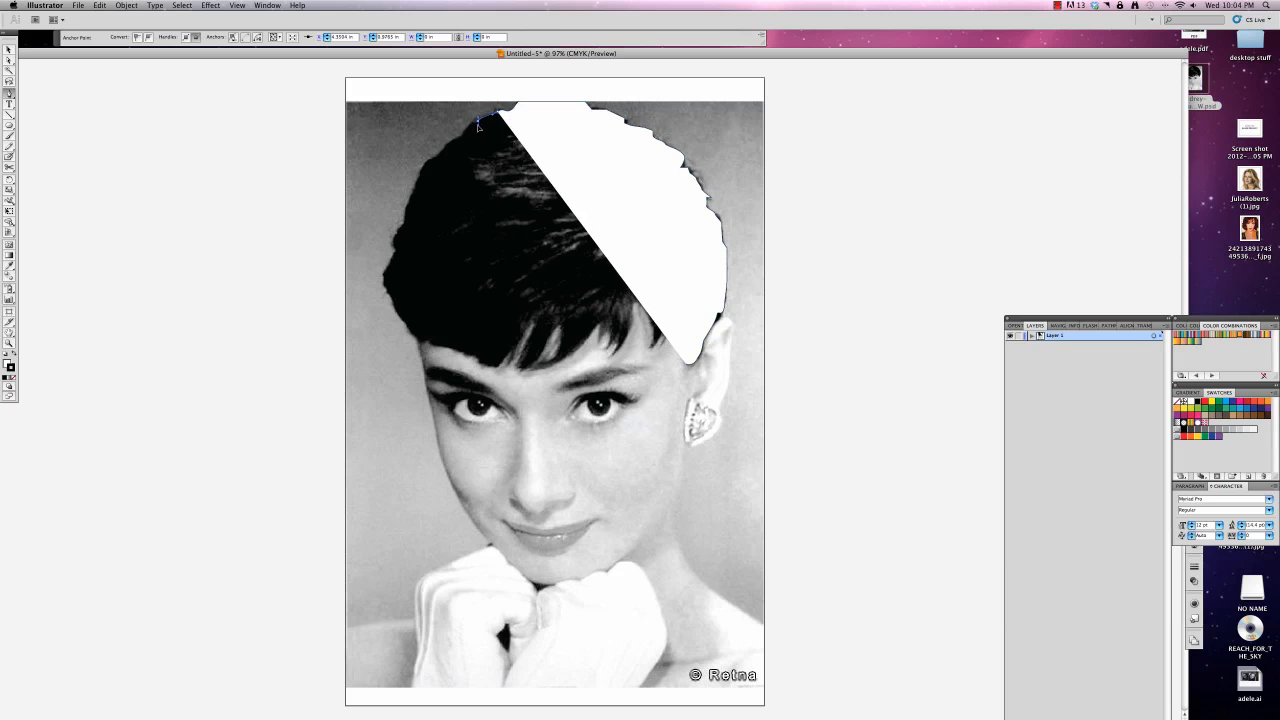
pyautogui.moveTo(478, 125); pyautogui.dragTo(441, 154)
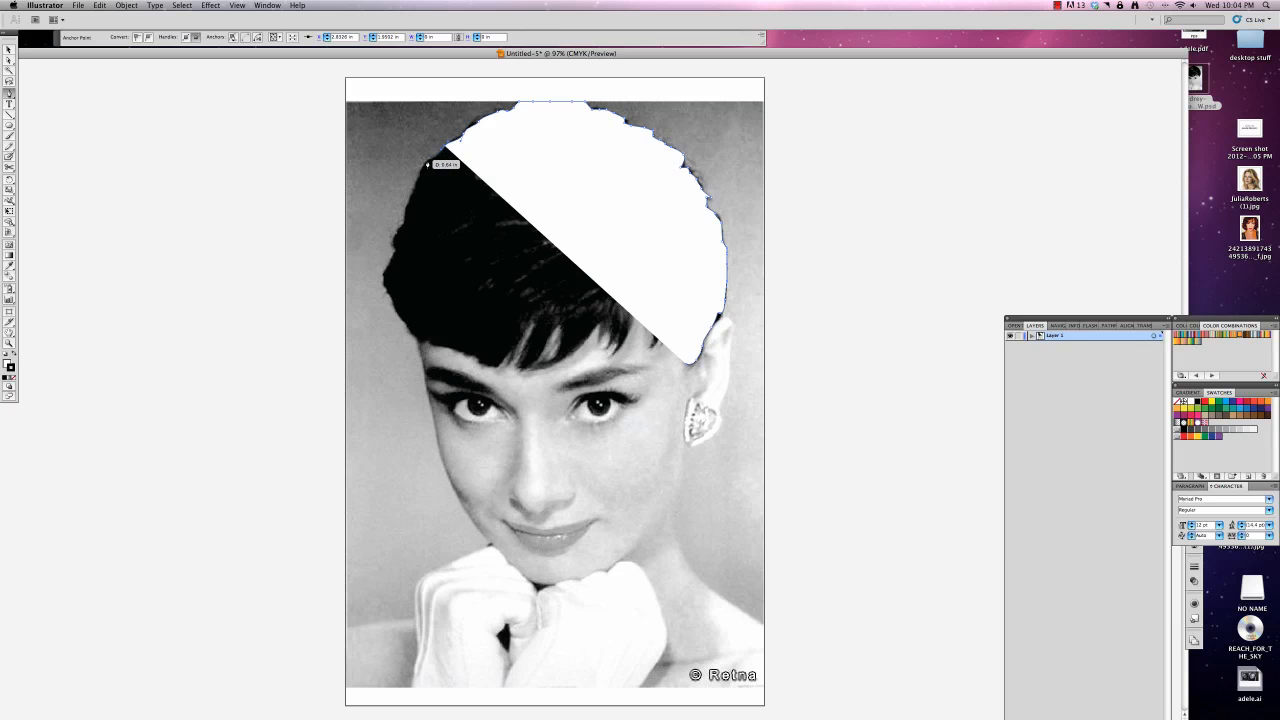
pyautogui.click(427, 162)
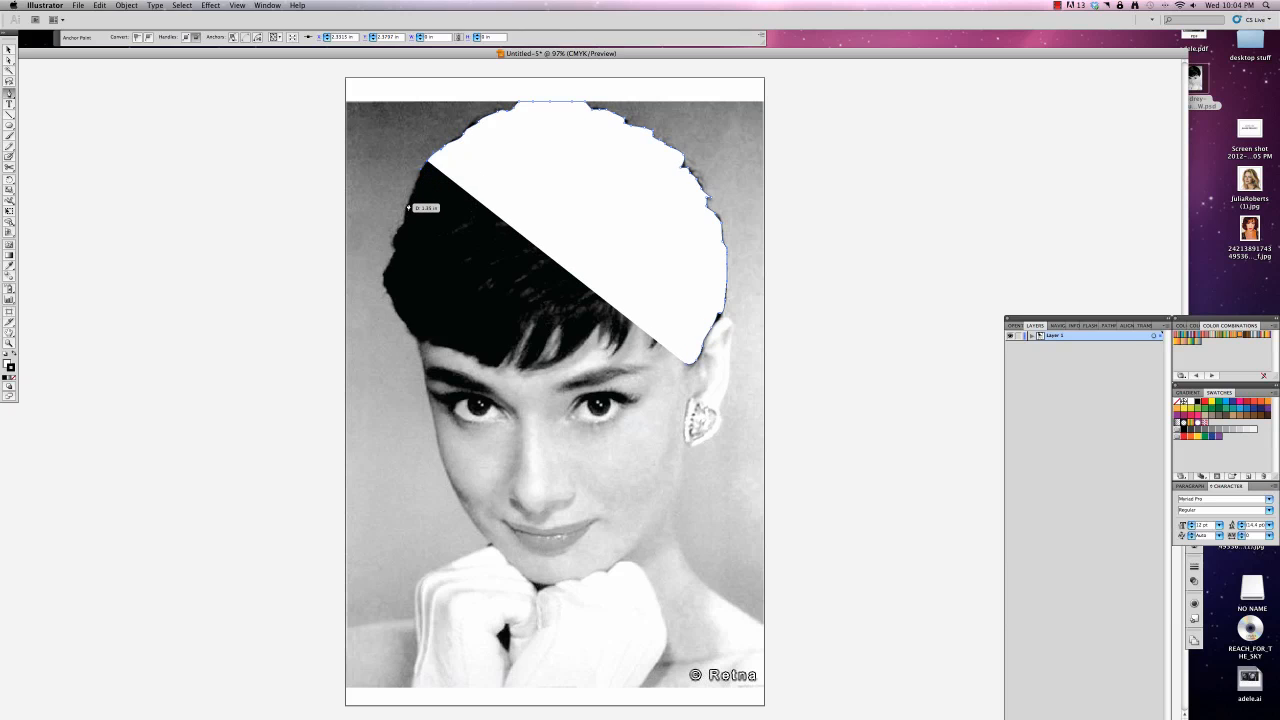
# Step: Trace the hair outline down the left side of the head to the temple above the eyebrow
pyautogui.click(405, 213)
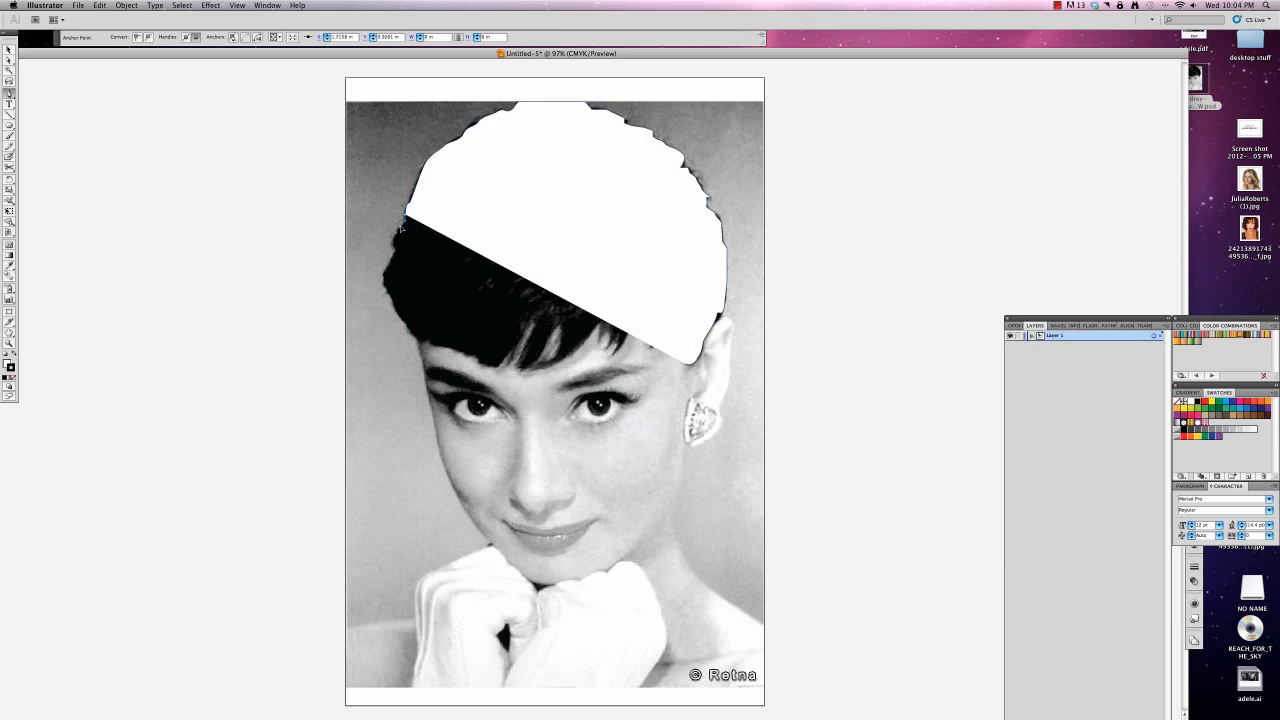
pyautogui.click(400, 229)
pyautogui.click(396, 243)
pyautogui.click(394, 253)
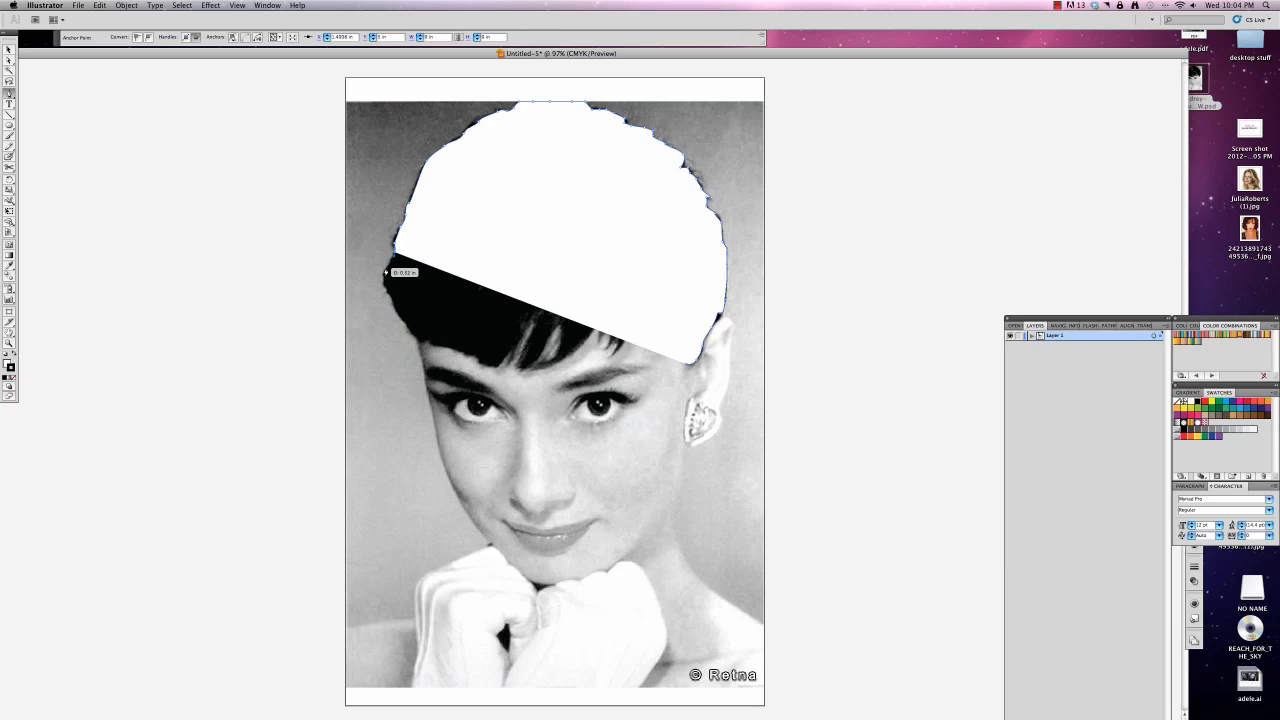
pyautogui.click(386, 279)
pyautogui.click(386, 287)
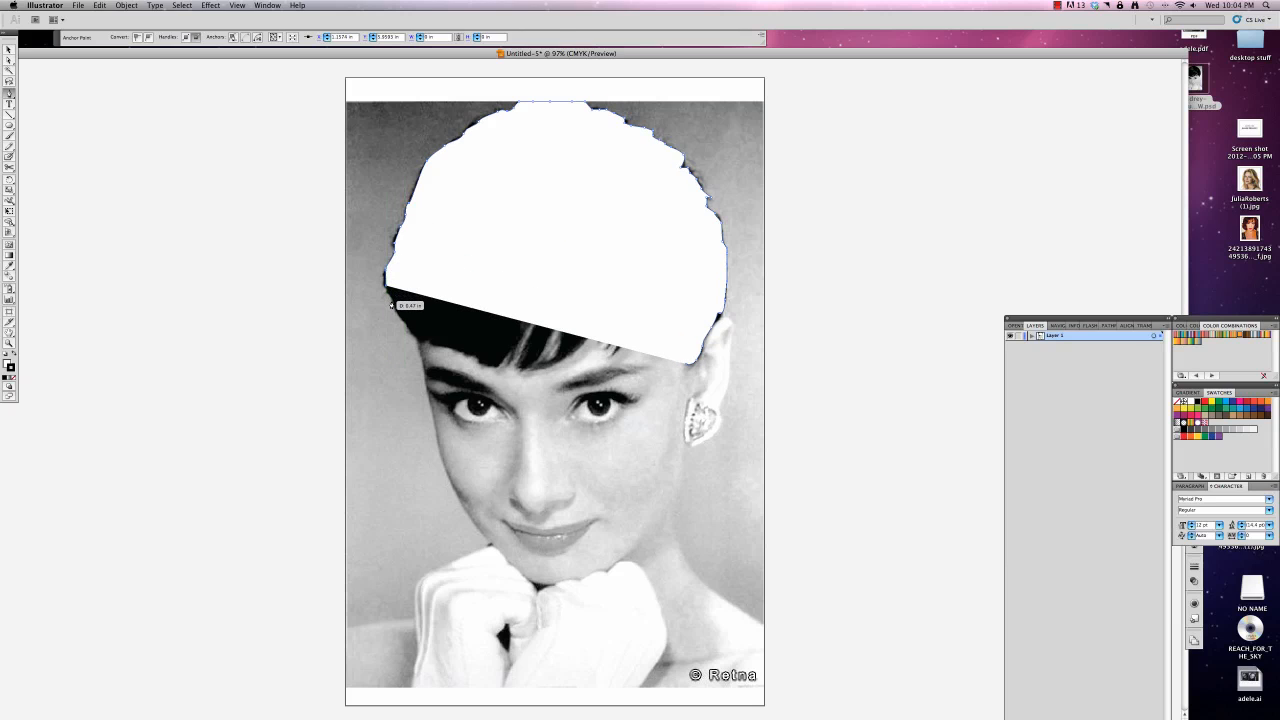
pyautogui.click(392, 308)
pyautogui.click(409, 327)
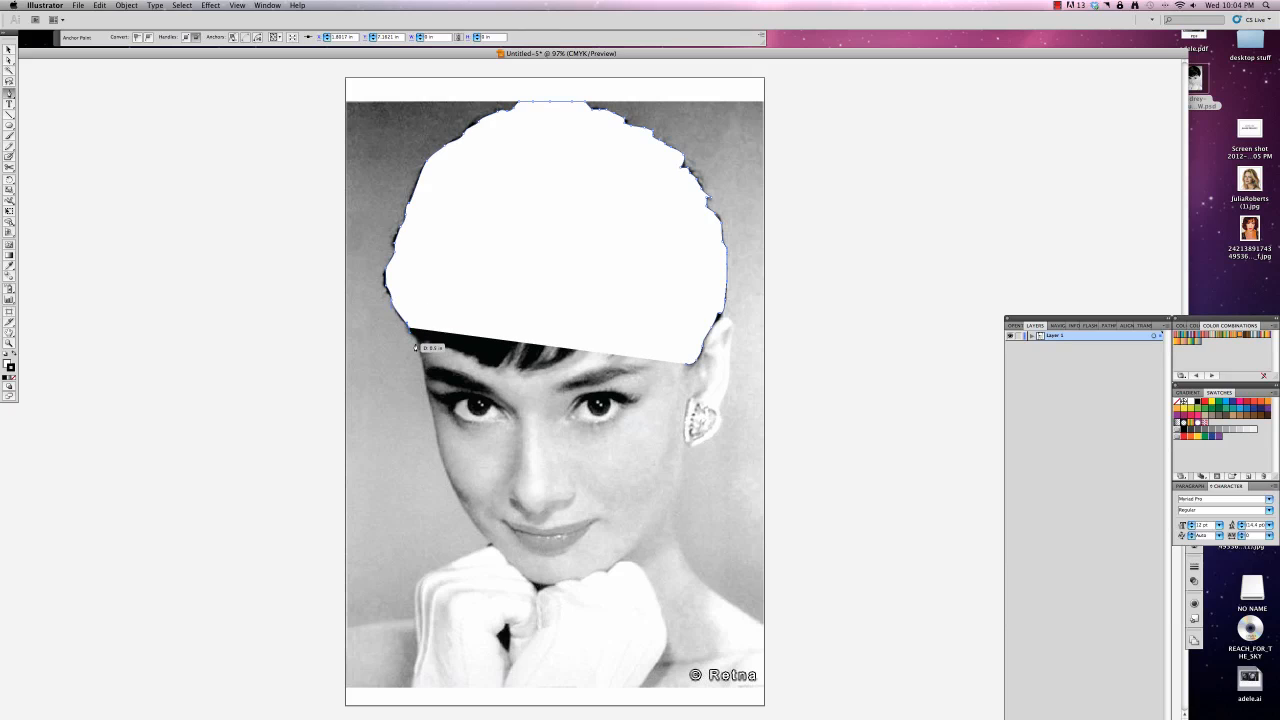
pyautogui.click(414, 340)
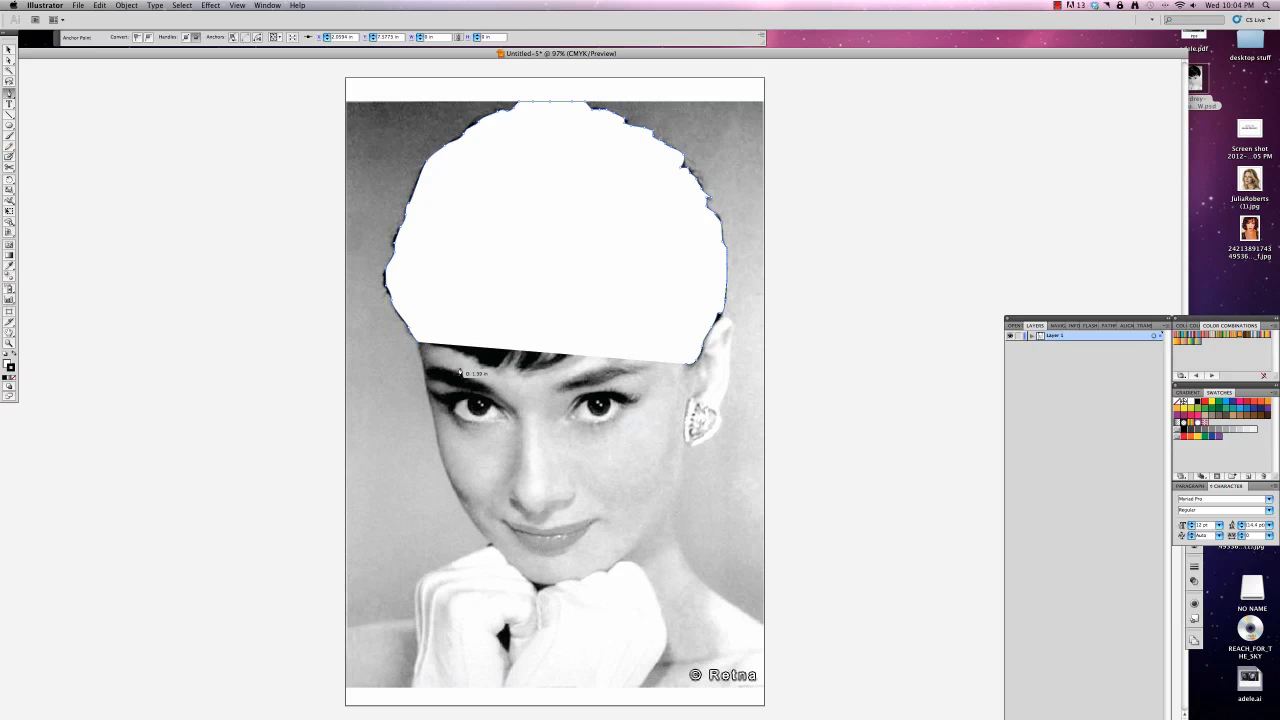
# Step: Set the hair path's fill to none and trace the fringe's lower edge strand by strand from the left temple across the forehead
pyautogui.click(9, 364)
pyautogui.click(12, 377)
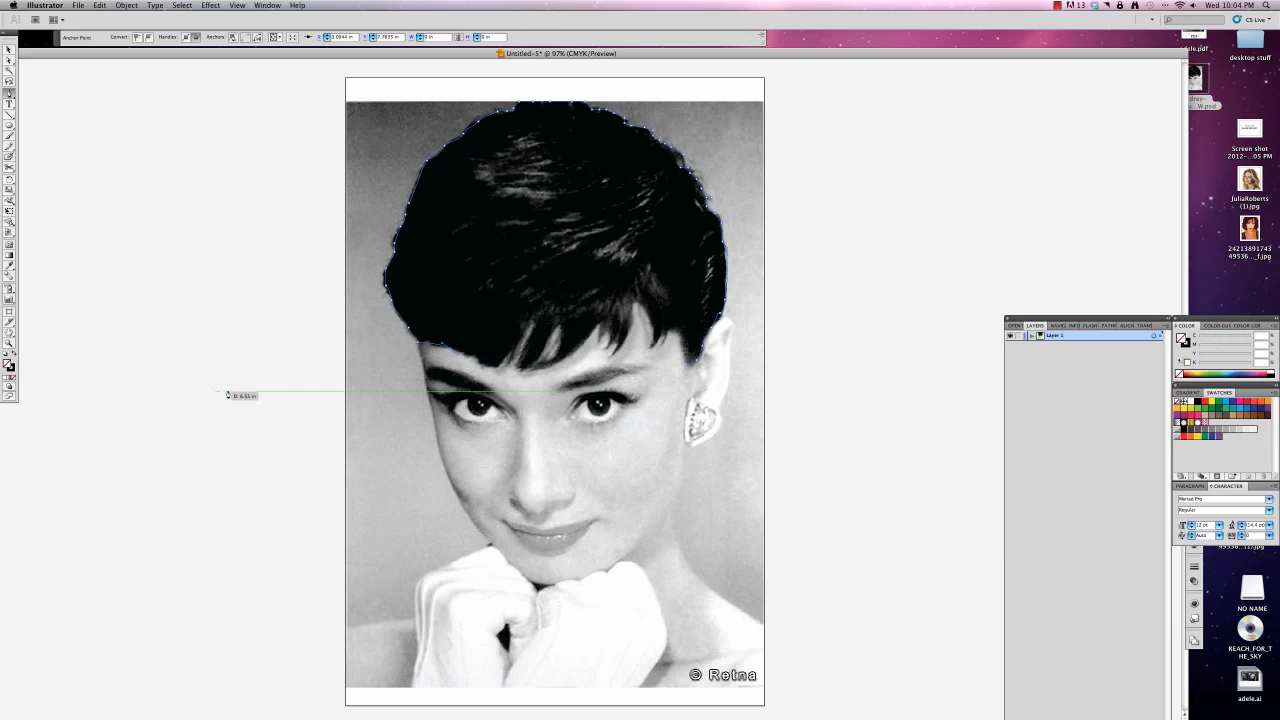
pyautogui.click(484, 364)
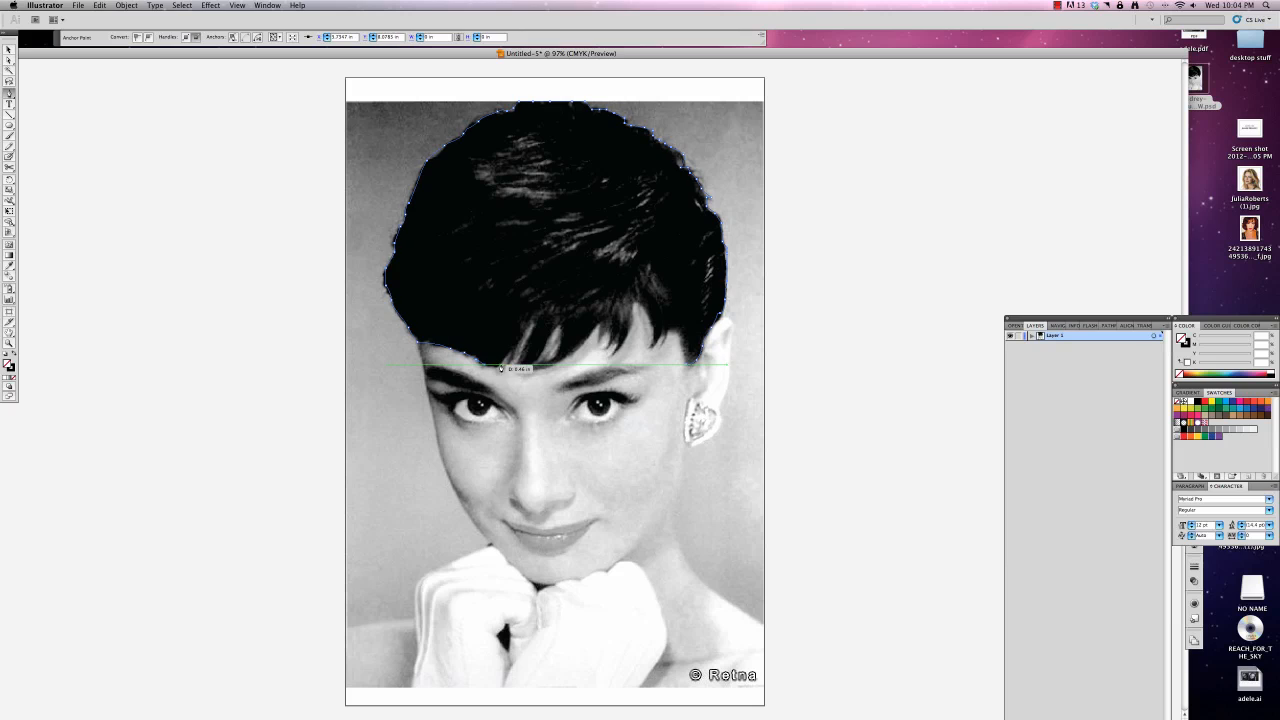
pyautogui.click(500, 364)
pyautogui.click(509, 353)
pyautogui.click(532, 325)
pyautogui.click(516, 365)
pyautogui.click(555, 328)
pyautogui.click(540, 367)
pyautogui.click(600, 340)
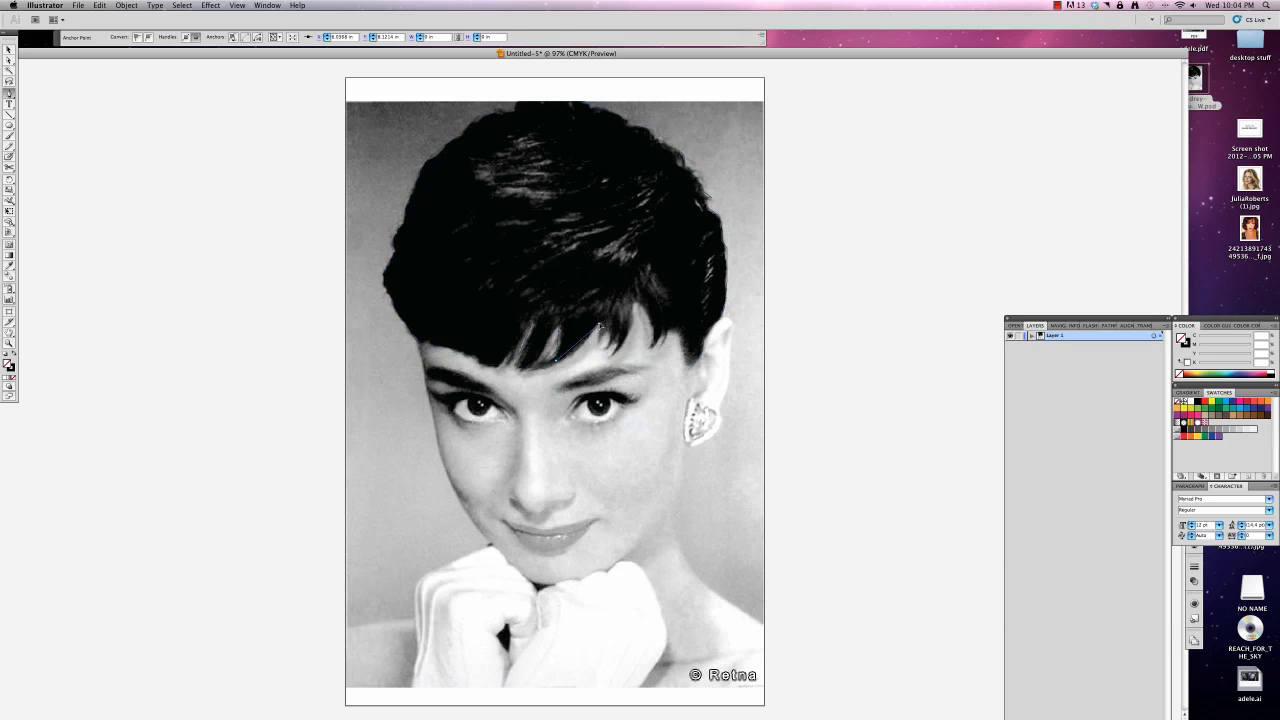
# Step: Trace the remaining fringe strands and the sideburn to bring the hair outline back to its starting point beside the ear
pyautogui.moveTo(606, 335); pyautogui.dragTo(610, 355)
pyautogui.click(611, 355)
pyautogui.click(632, 301)
pyautogui.moveTo(653, 347); pyautogui.dragTo(645, 379)
pyautogui.click(651, 346)
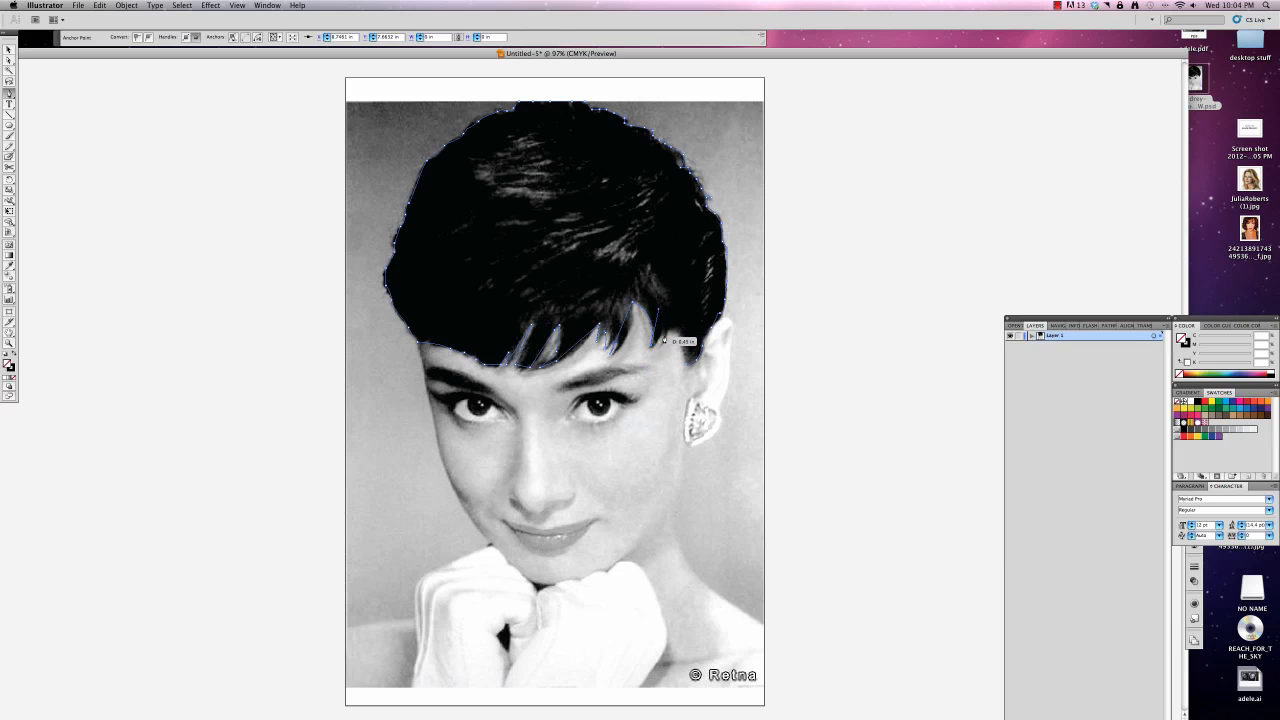
pyautogui.click(665, 332)
pyautogui.click(660, 347)
pyautogui.moveTo(668, 330); pyautogui.dragTo(676, 334)
pyautogui.click(681, 350)
pyautogui.click(687, 366)
pyautogui.click(1057, 6)
pyautogui.click(1059, 16)
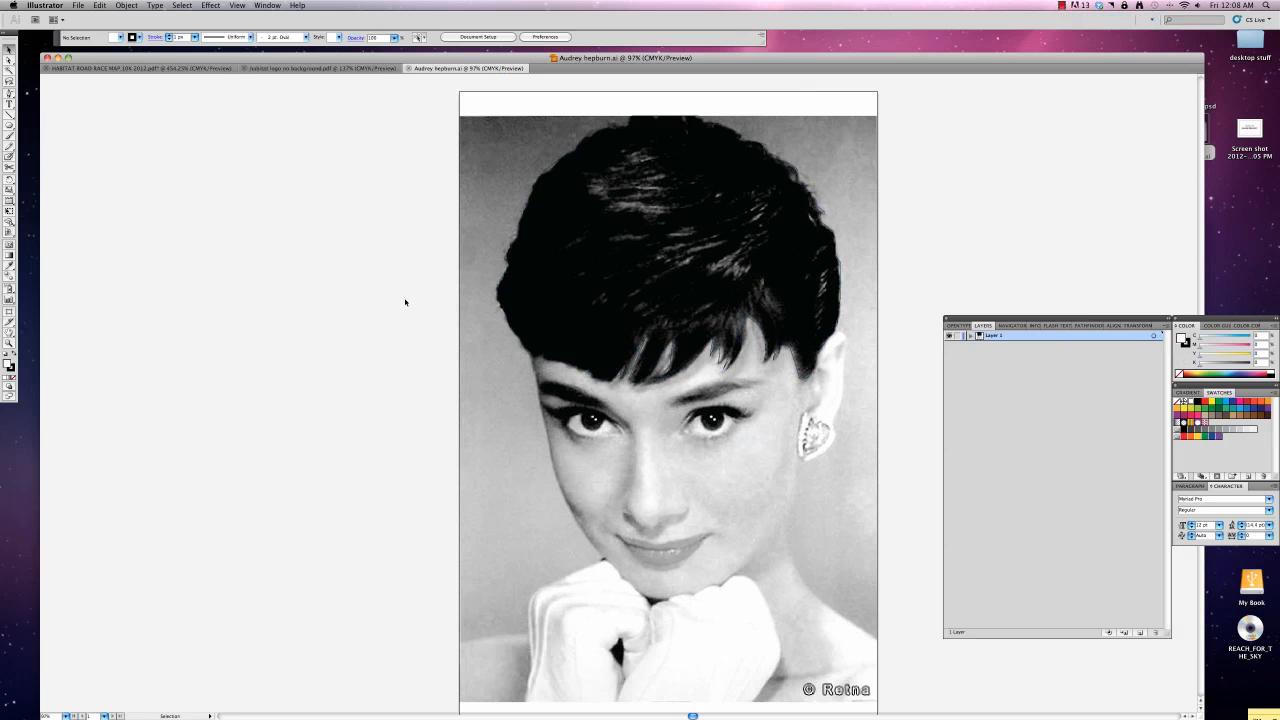
# Step: Zoom in to 600% on the portrait's right-hand eye and eyebrow and activate the Pen tool
pyautogui.moveTo(9, 93); pyautogui.dragTo(60, 98)
pyautogui.click(9, 341)
pyautogui.moveTo(673, 397); pyautogui.dragTo(788, 456)
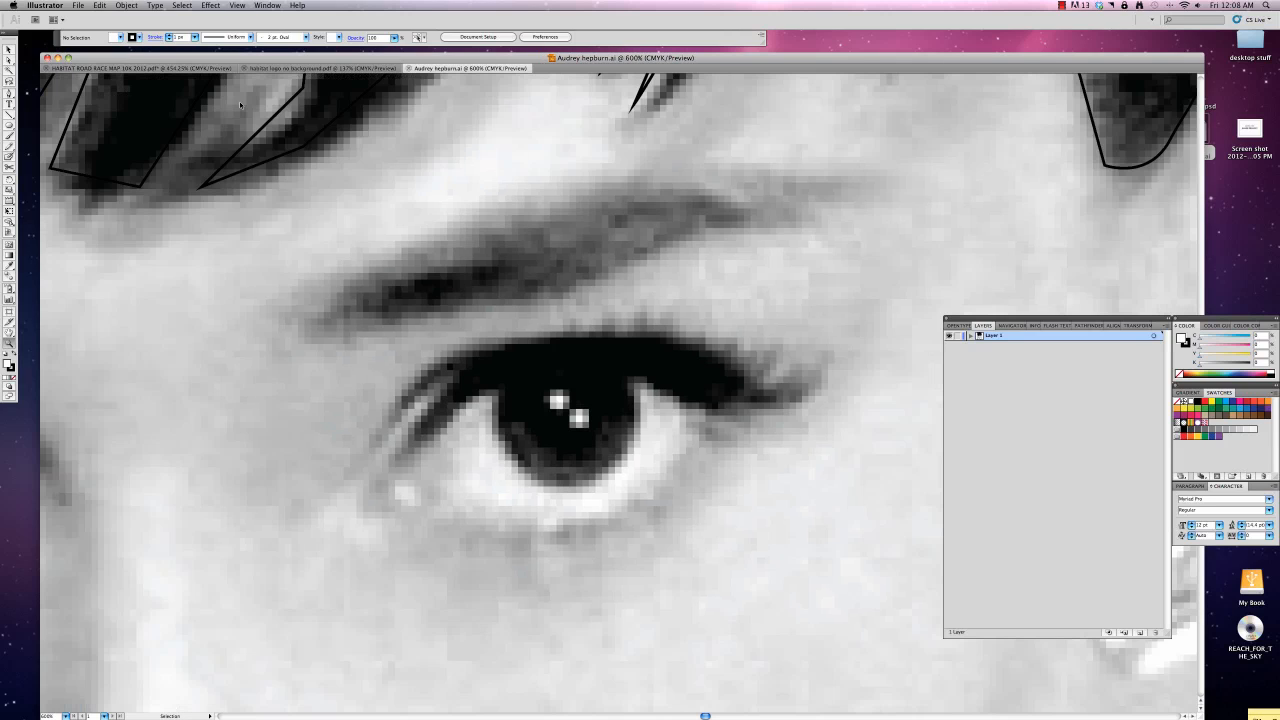
pyautogui.press('super+minus')
pyautogui.click(9, 92)
pyautogui.moveTo(292, 366); pyautogui.dragTo(224, 365)
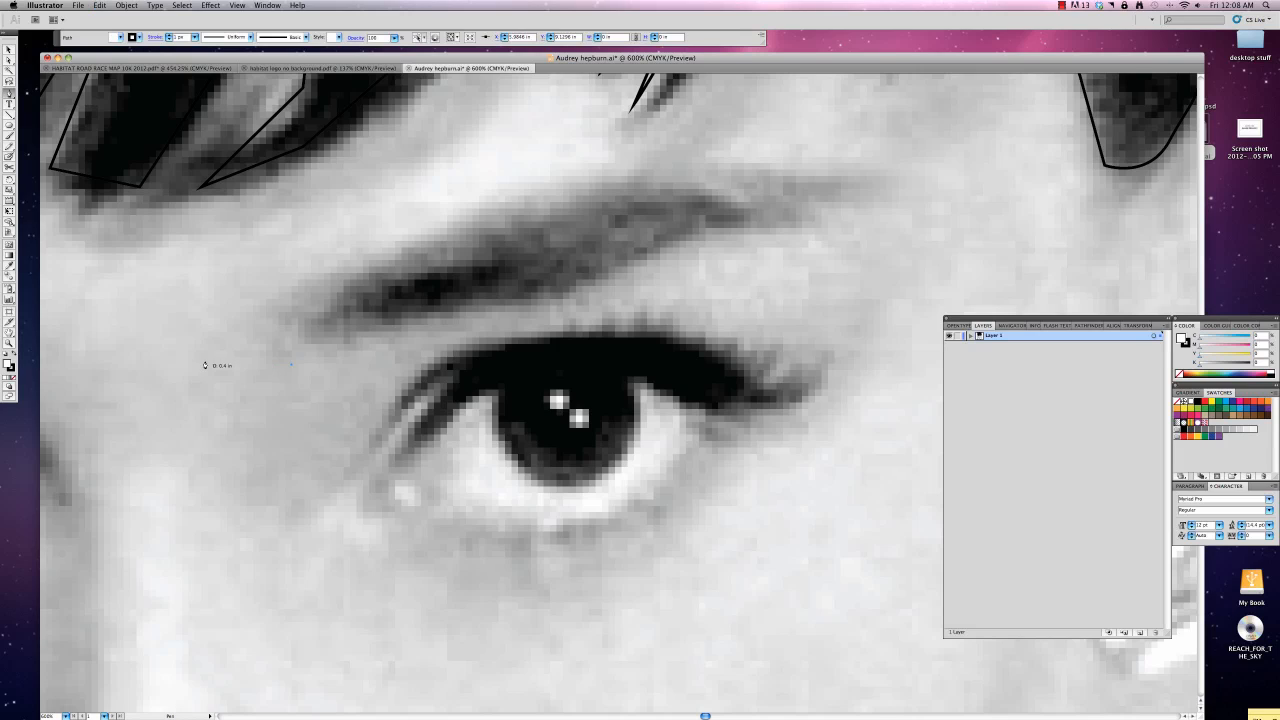
pyautogui.moveTo(206, 363); pyautogui.dragTo(207, 395)
pyautogui.press('super+z')
pyautogui.press('super+z')
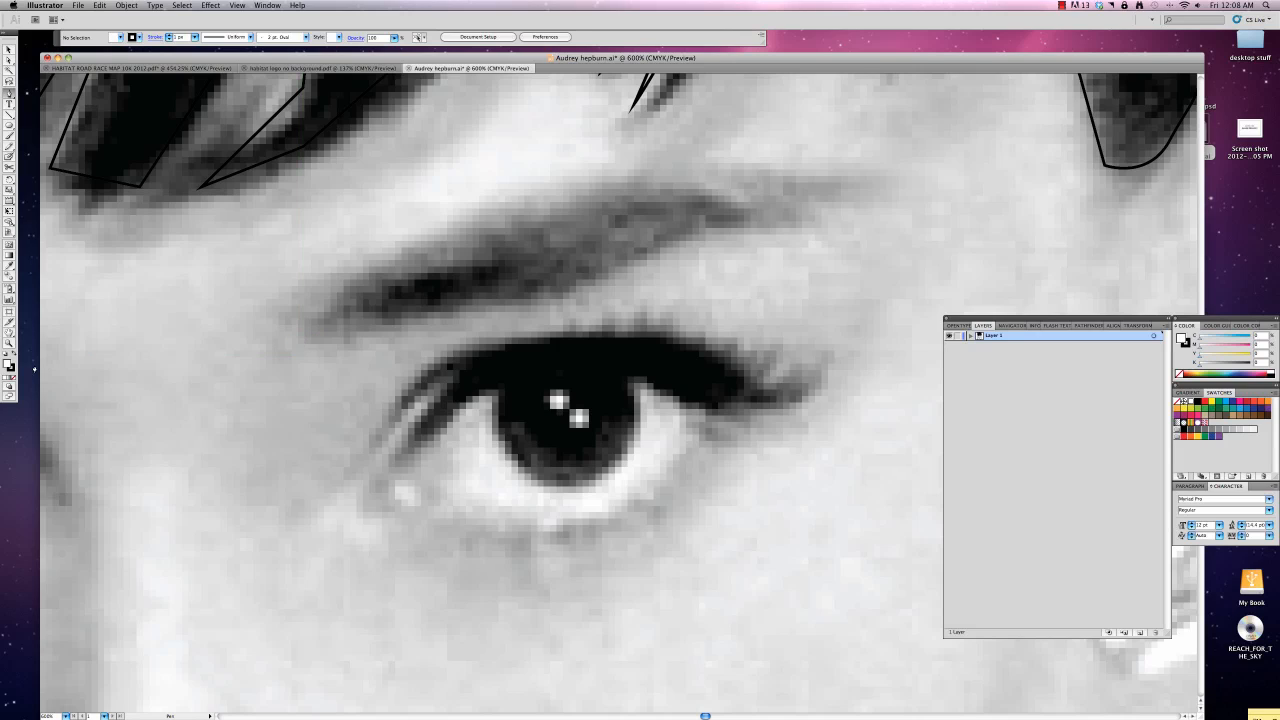
# Step: Trace the right-hand eyebrow as a closed curved path with no fill, and swap fill and stroke to make it solid black
pyautogui.click(15, 377)
pyautogui.click(302, 328)
pyautogui.moveTo(310, 316); pyautogui.dragTo(311, 316)
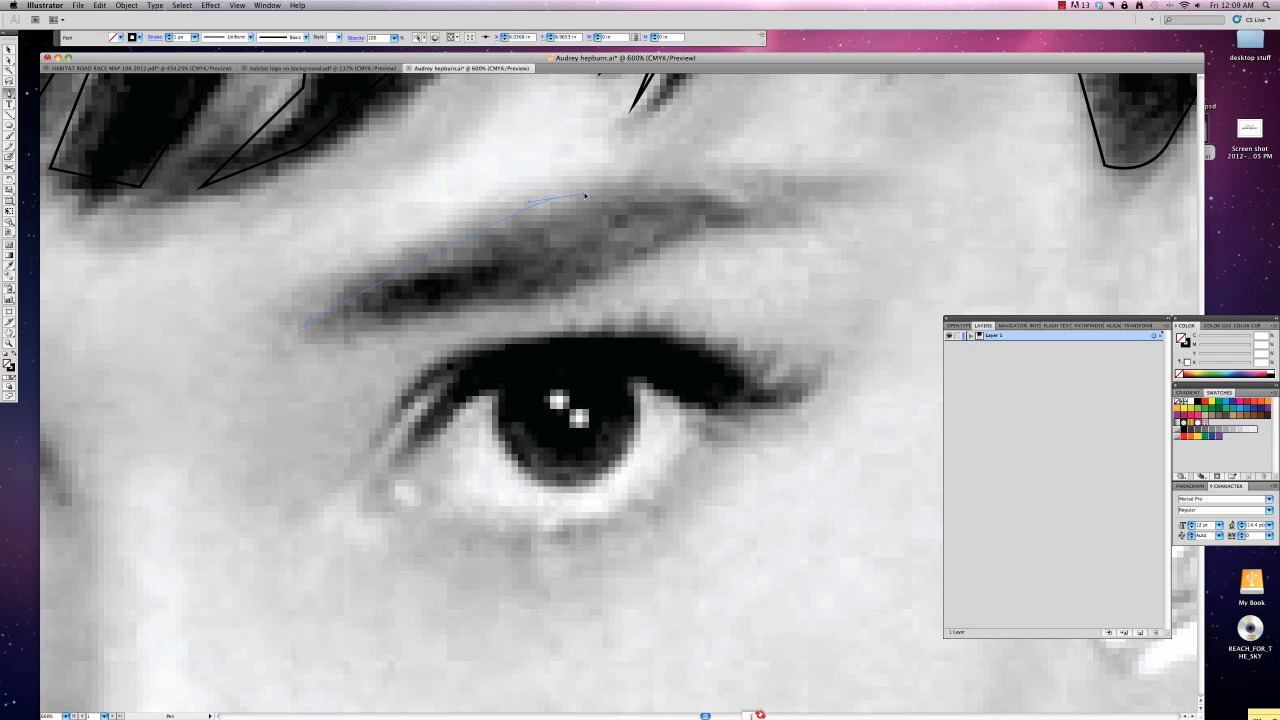
pyautogui.moveTo(557, 198); pyautogui.dragTo(742, 172)
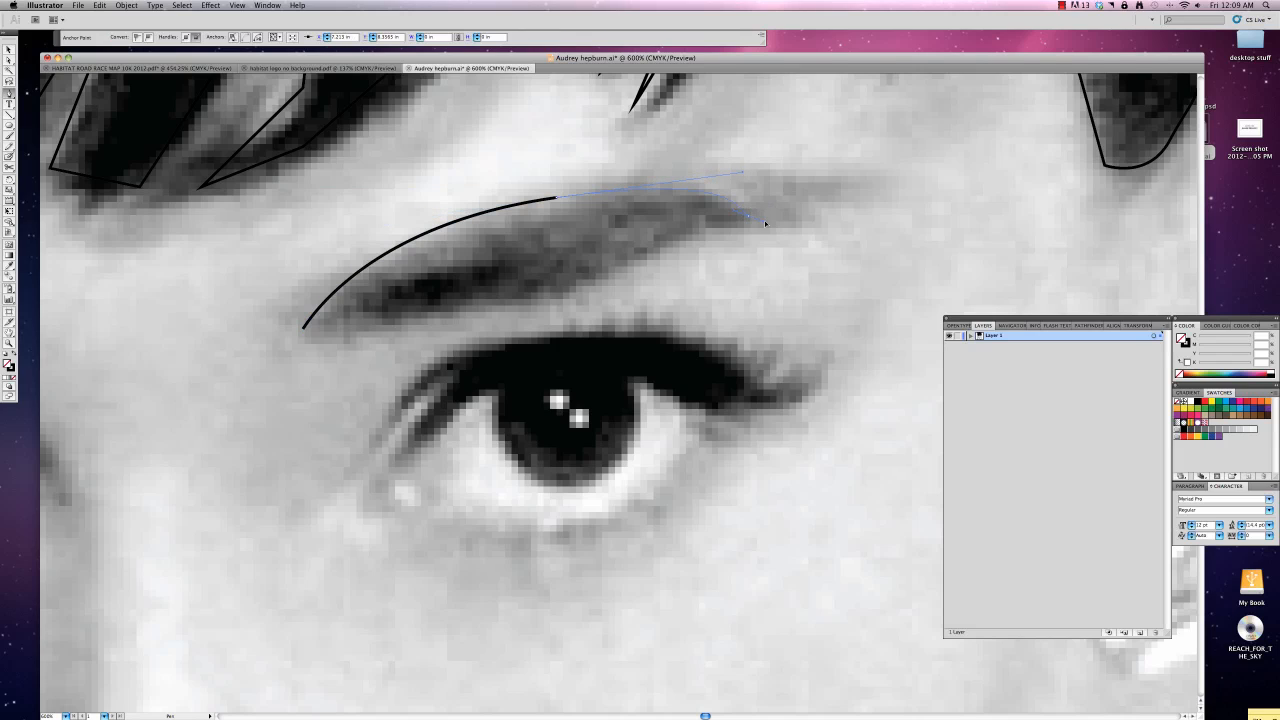
pyautogui.moveTo(762, 227); pyautogui.dragTo(698, 230)
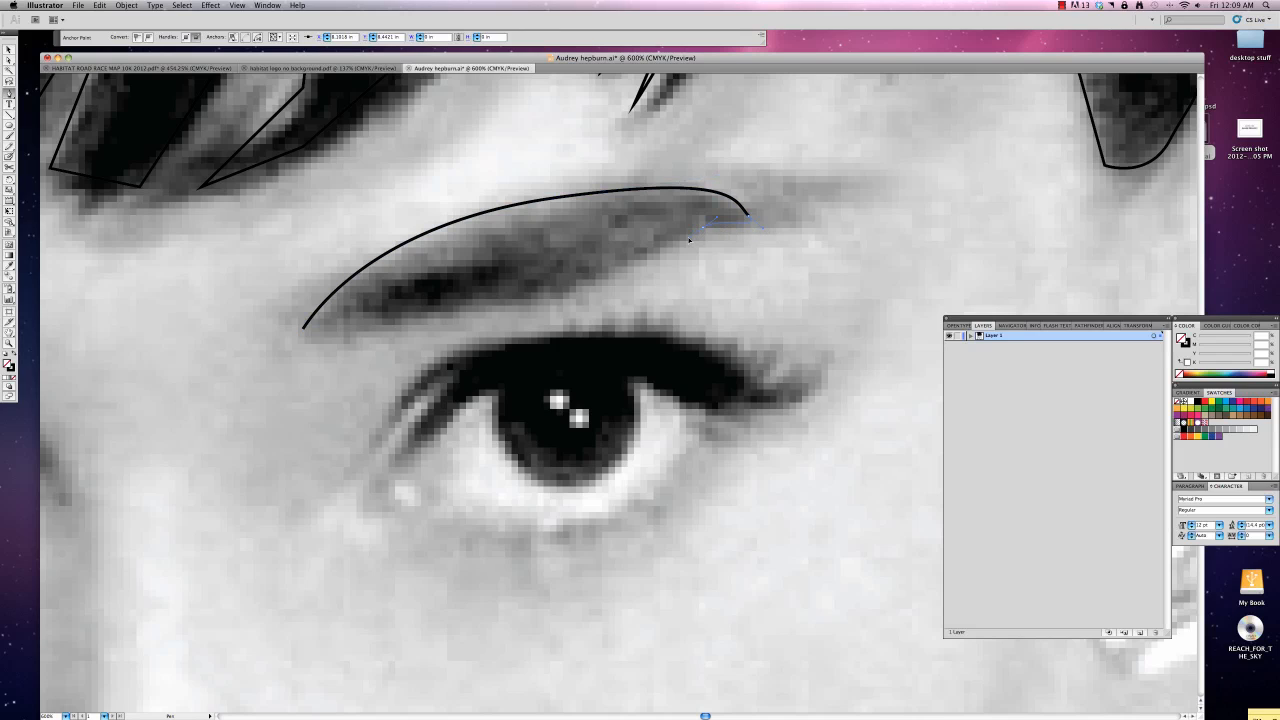
pyautogui.click(704, 227)
pyautogui.moveTo(520, 295)
pyautogui.mouseDown()
pyautogui.moveTo(429, 302)
pyautogui.moveTo(353, 347)
pyautogui.moveTo(332, 342)
pyautogui.mouseUp()
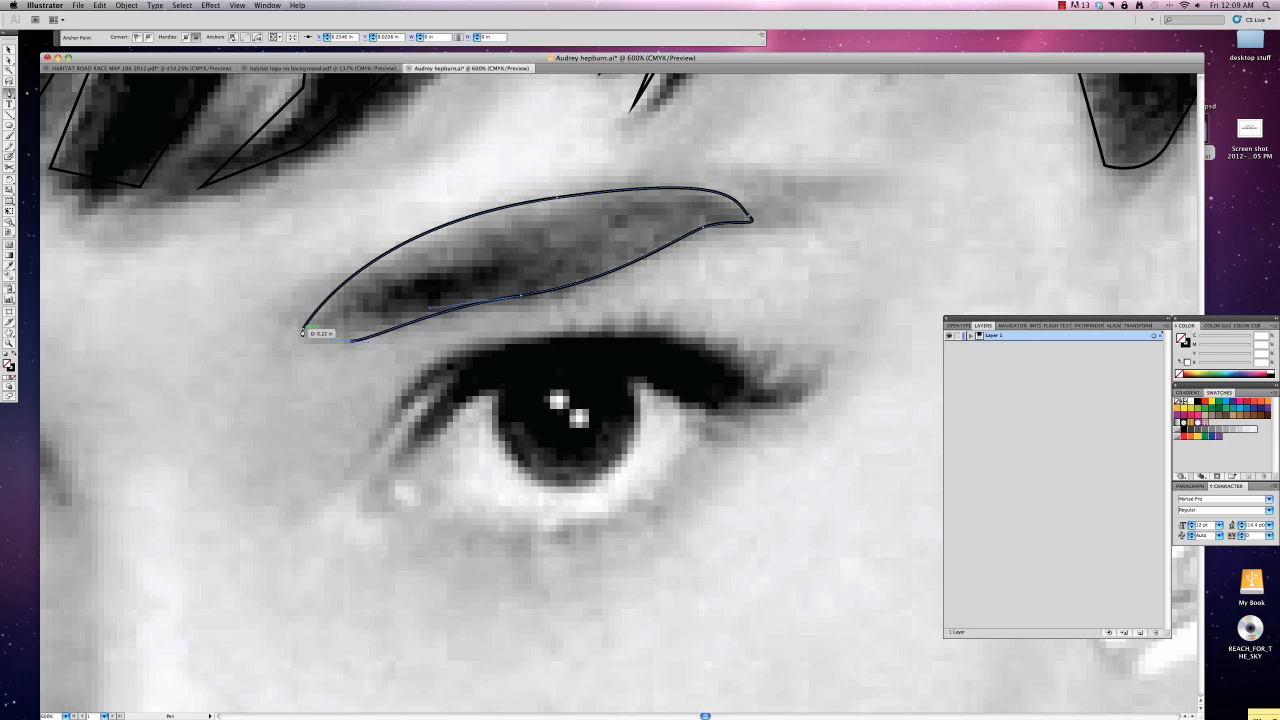
pyautogui.click(303, 329)
pyautogui.click(14, 353)
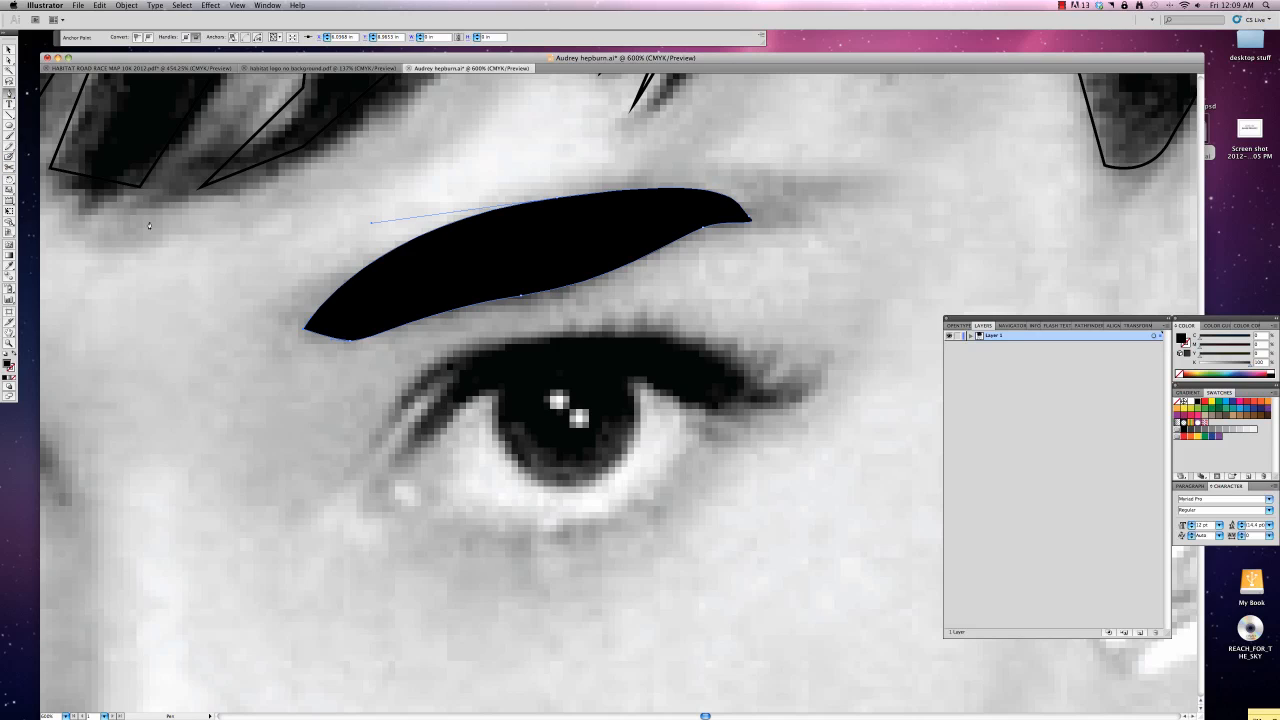
# Step: Trace the upper edge of the top eyelid from the inner to the outer corner as a curved path with no fill and a black stroke
pyautogui.click(352, 457)
pyautogui.click(424, 370)
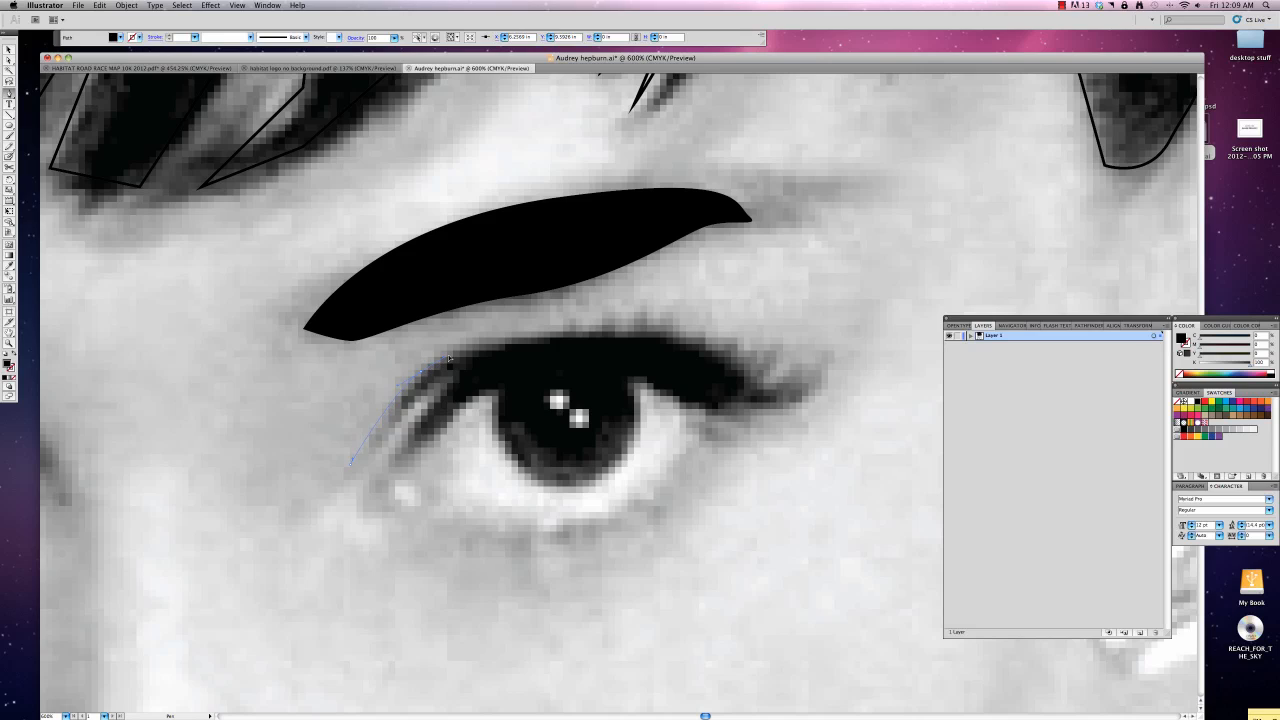
pyautogui.moveTo(449, 358); pyautogui.dragTo(815, 432)
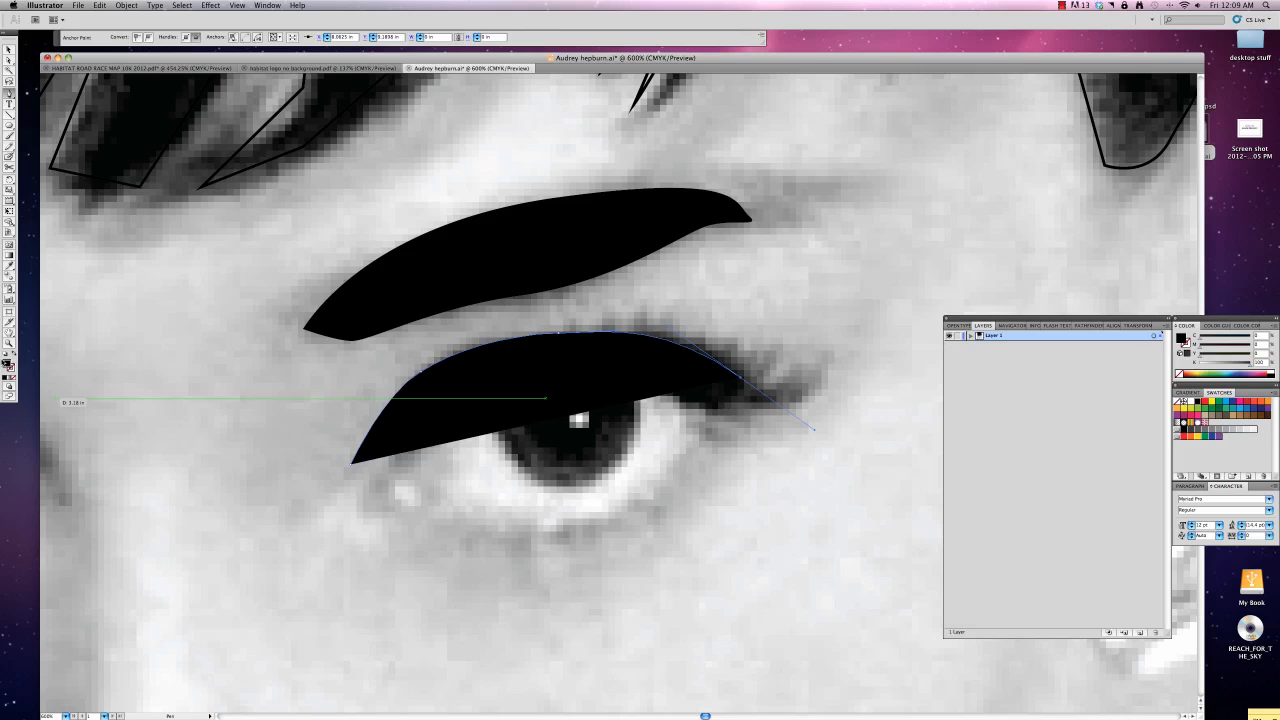
pyautogui.hotkey('shift', 'x')
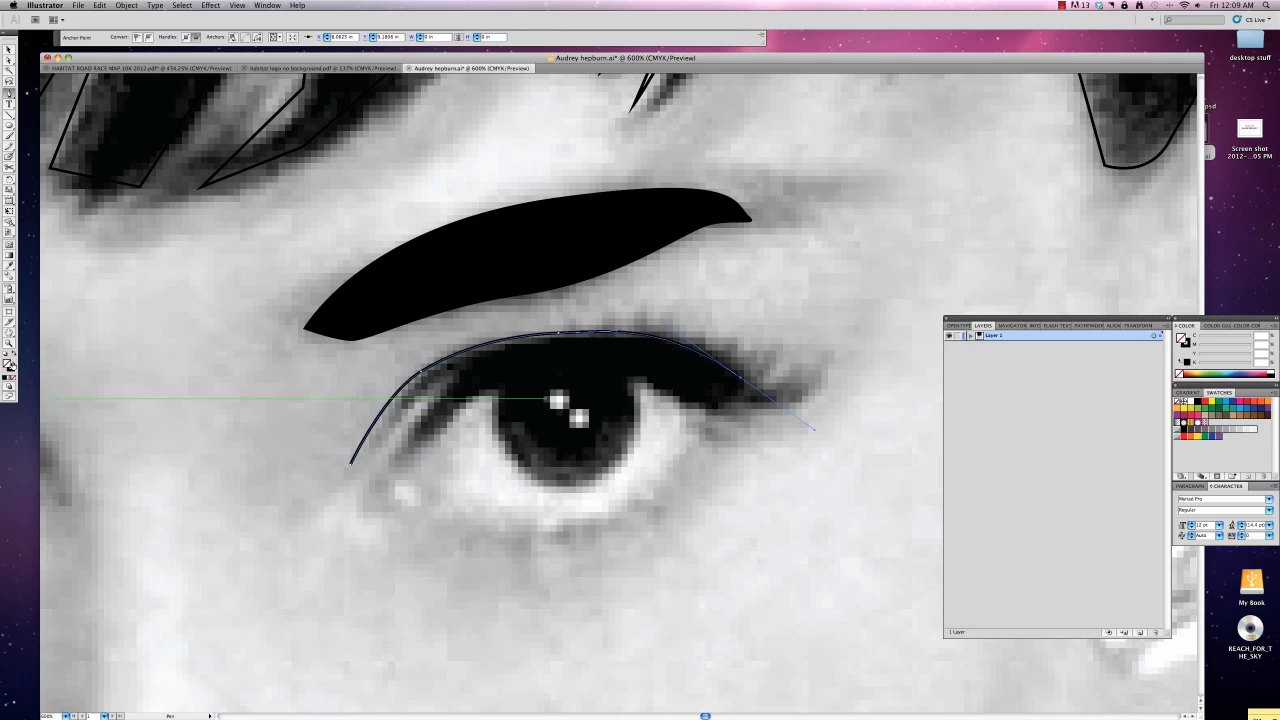
# Step: Continue the eyelid path around its outer end and along the lower lid line back to a point near the inner corner
pyautogui.click(741, 380)
pyautogui.moveTo(717, 410); pyautogui.dragTo(697, 405)
pyautogui.moveTo(631, 375); pyautogui.dragTo(574, 372)
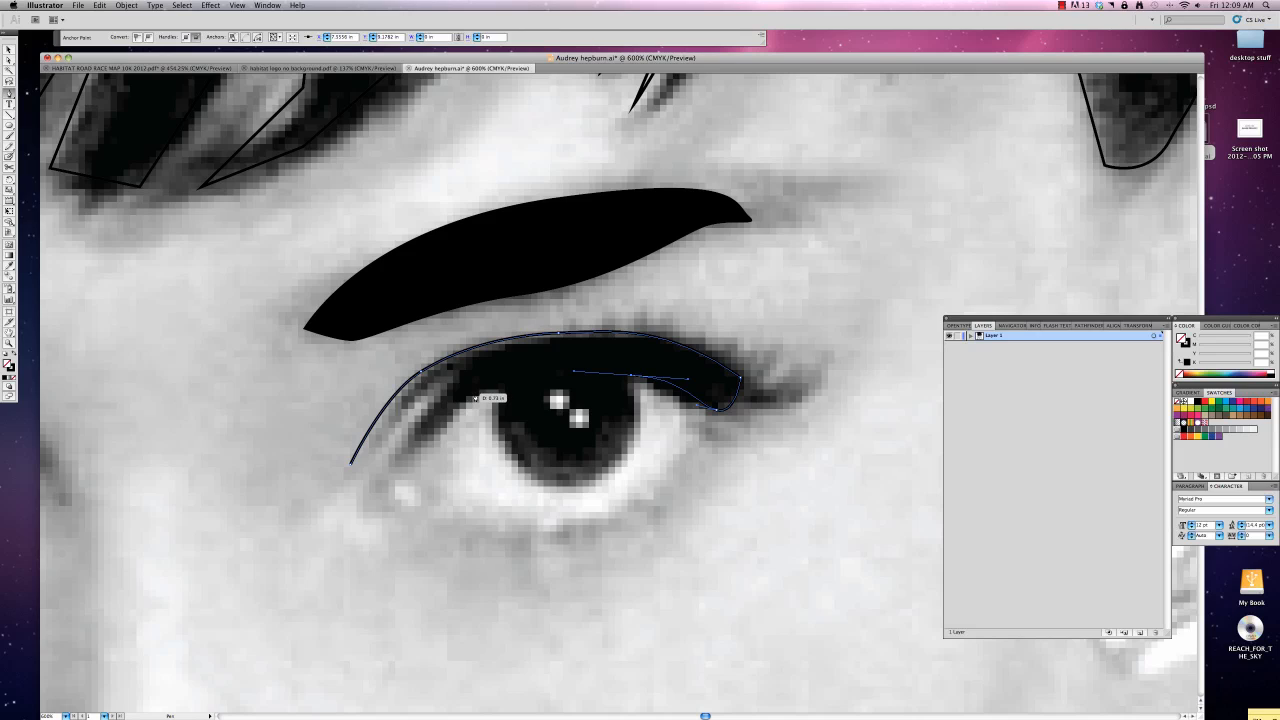
pyautogui.click(476, 397)
pyautogui.moveTo(476, 397); pyautogui.dragTo(455, 414)
pyautogui.click(404, 462)
pyautogui.moveTo(389, 470); pyautogui.dragTo(389, 477)
pyautogui.click(404, 463)
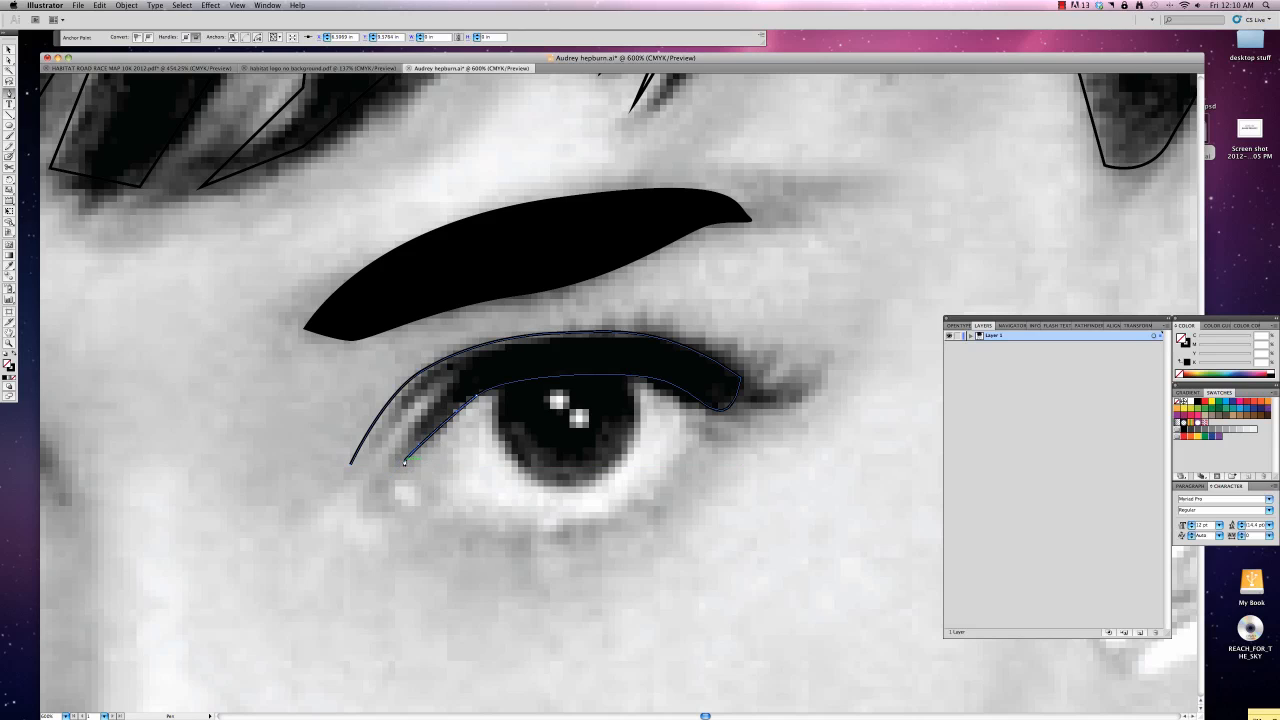
# Step: Trace the notch between the inner-corner strands, close the eyelid path at its starting point, and swap fill and stroke to make it solid black
pyautogui.moveTo(423, 414); pyautogui.dragTo(452, 383)
pyautogui.moveTo(446, 372); pyautogui.dragTo(422, 381)
pyautogui.moveTo(351, 465); pyautogui.dragTo(323, 508)
pyautogui.press('super+z')
pyautogui.click(350, 466)
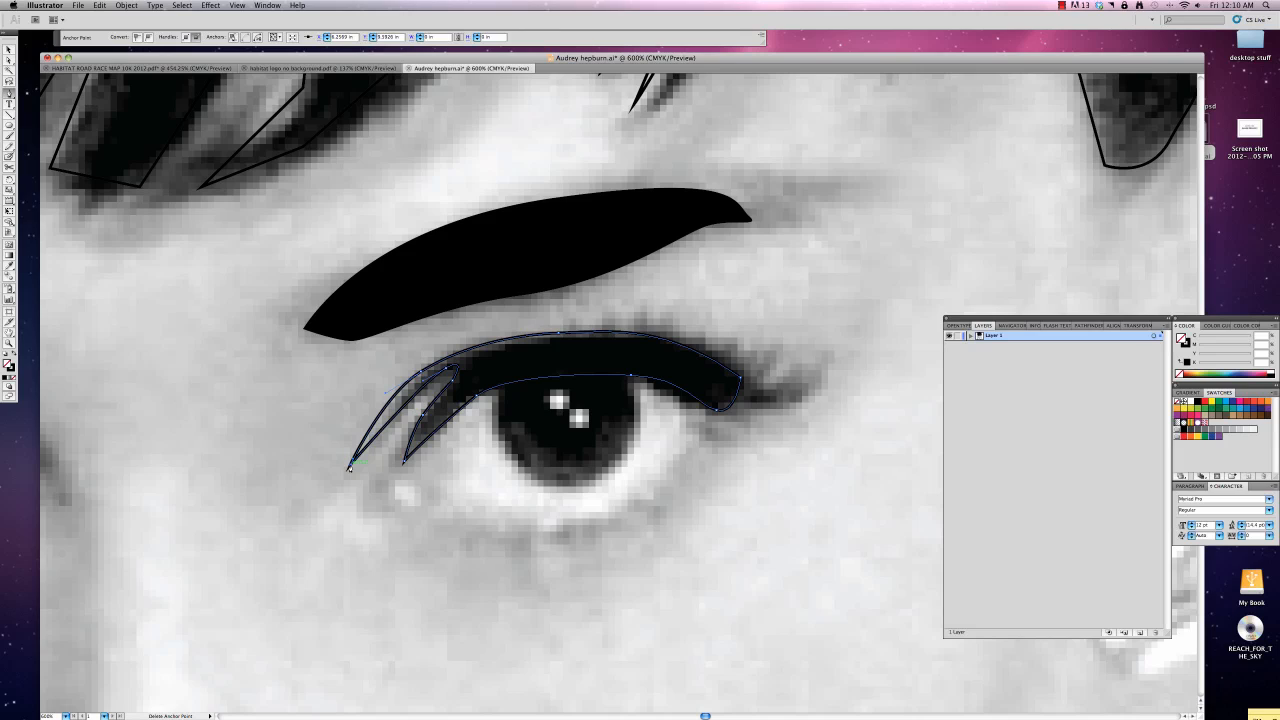
pyautogui.press('super+z')
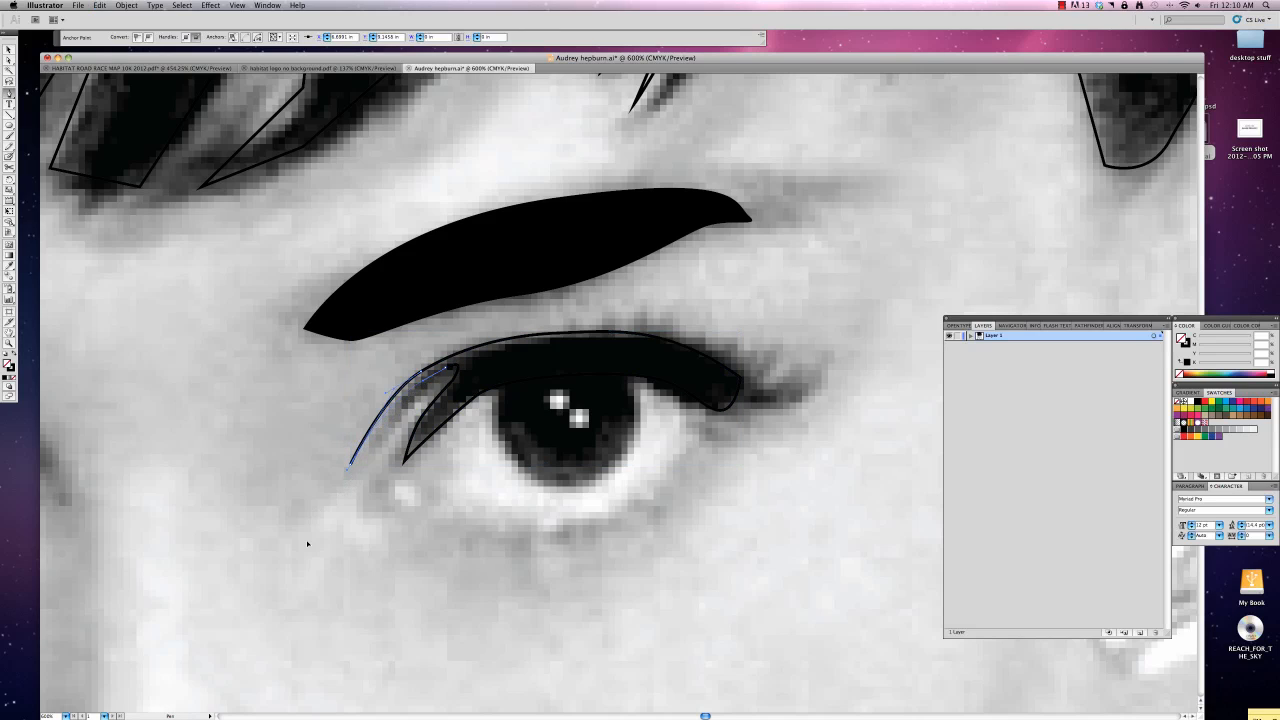
pyautogui.press('super+shift+z')
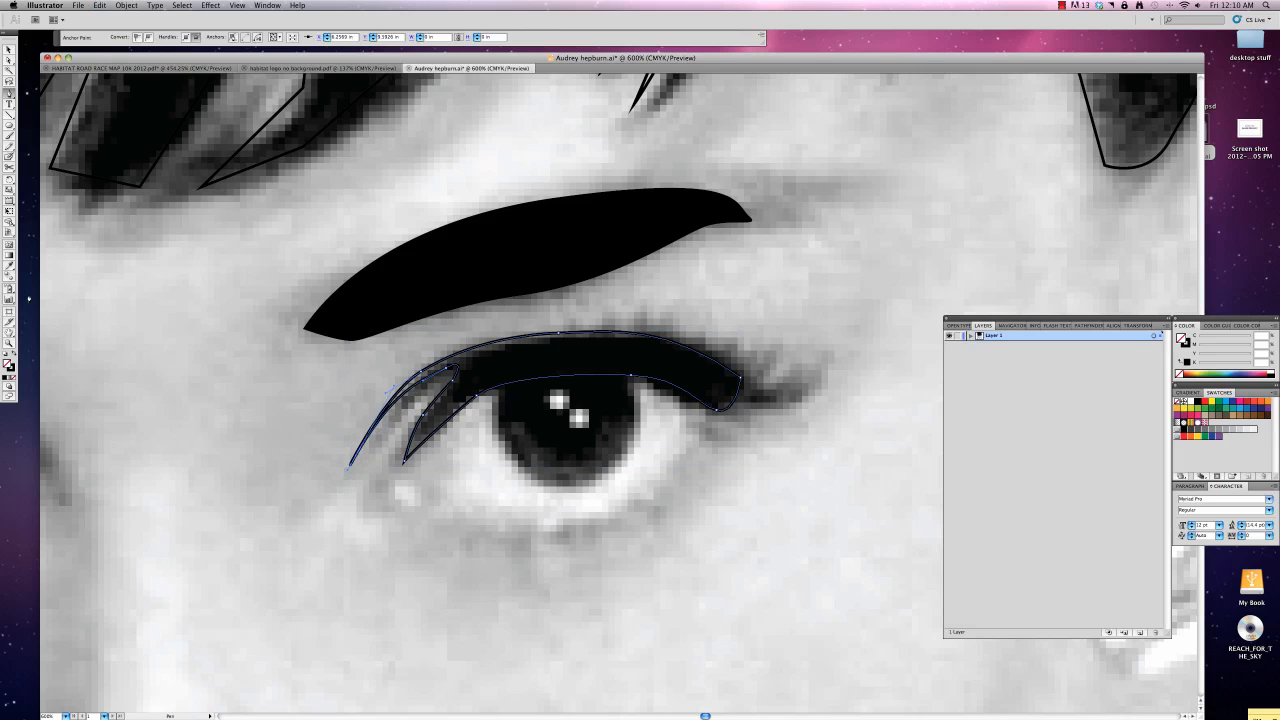
pyautogui.click(13, 361)
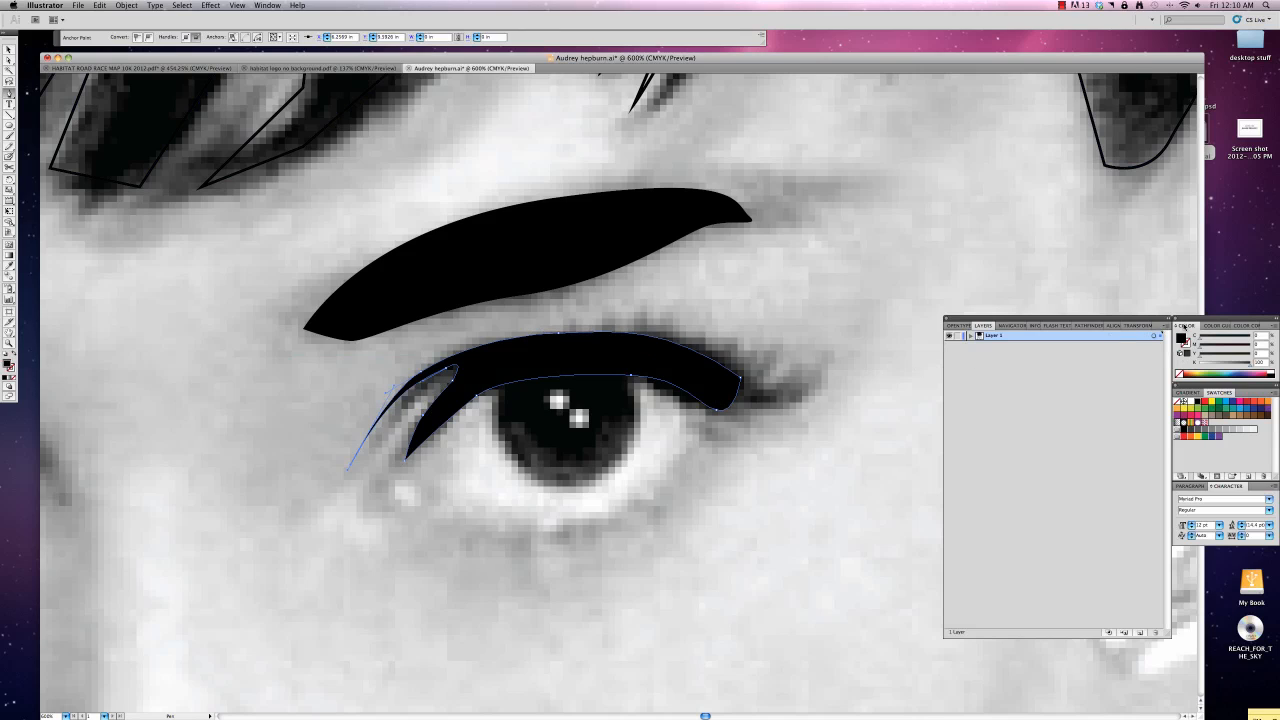
# Step: Create a new layer named "eyelashes" above Layer 1
pyautogui.click(1164, 327)
pyautogui.click(982, 331)
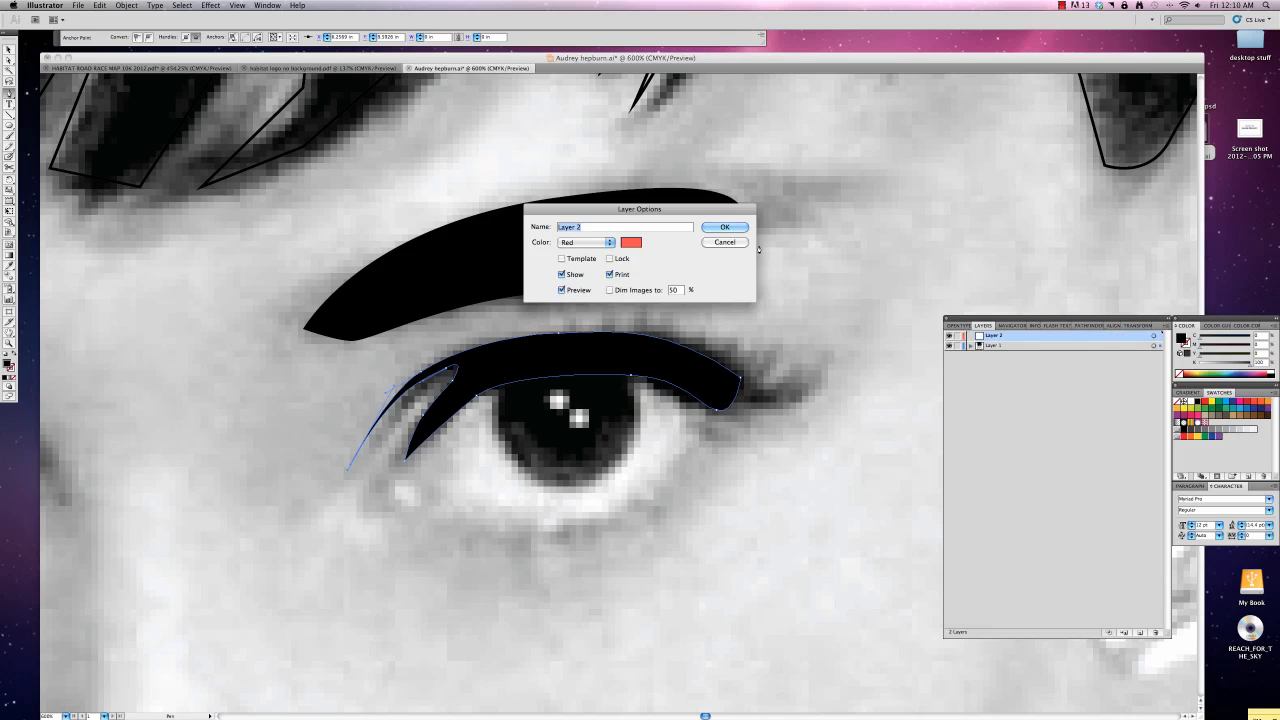
pyautogui.write('eyelashes')
pyautogui.click(731, 229)
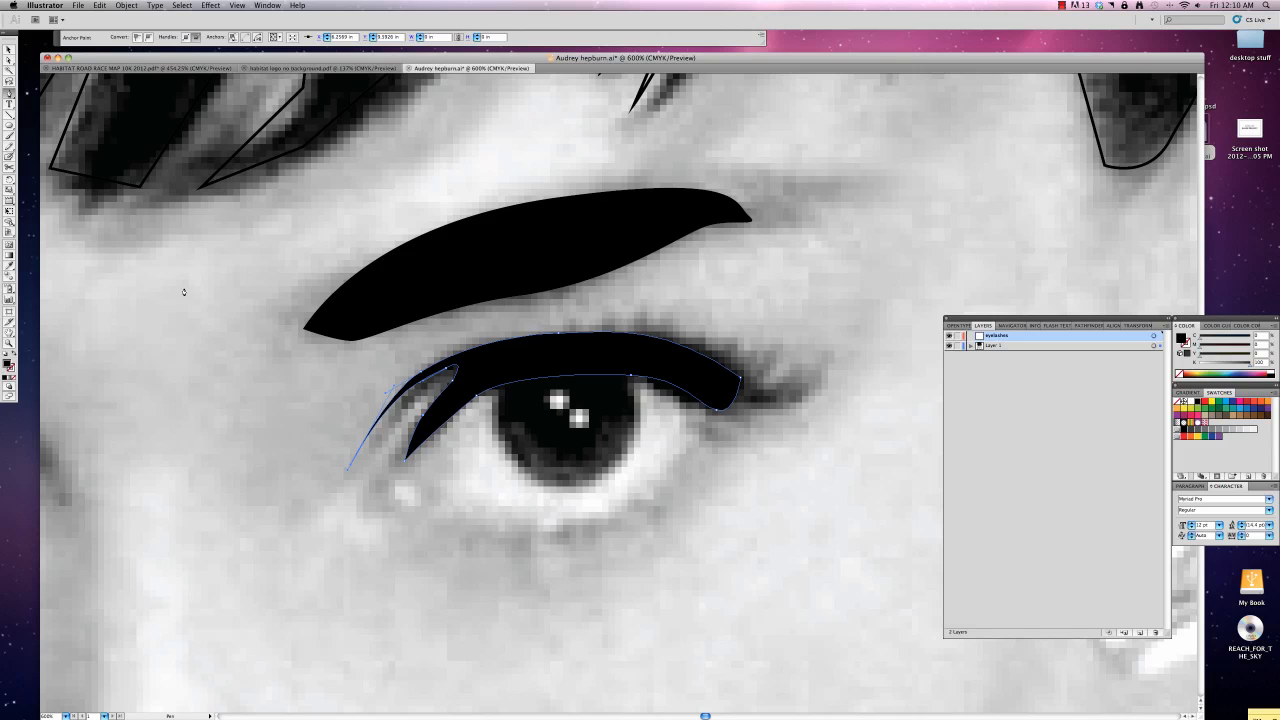
pyautogui.click(8, 343)
pyautogui.moveTo(504, 332); pyautogui.dragTo(857, 457)
pyautogui.press('super+minus')
pyautogui.press('super+minus')
pyautogui.press('super+minus')
pyautogui.press('super+minus')
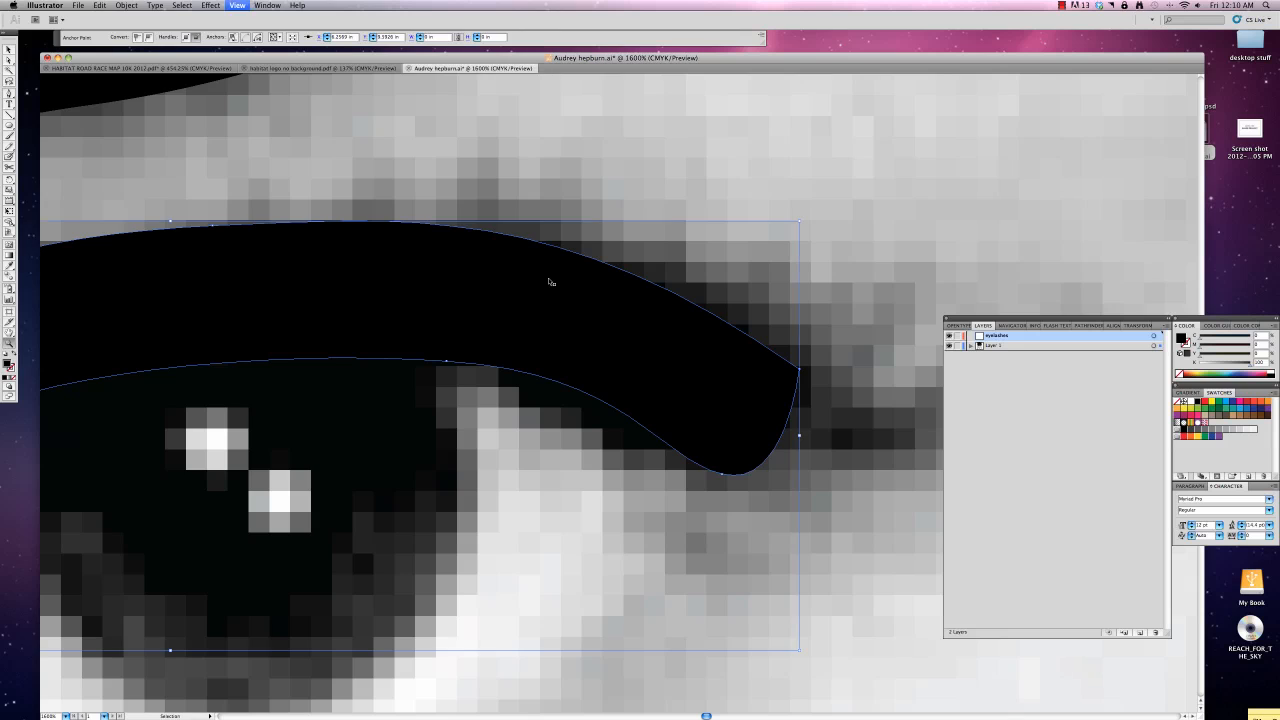
pyautogui.press('super+minus')
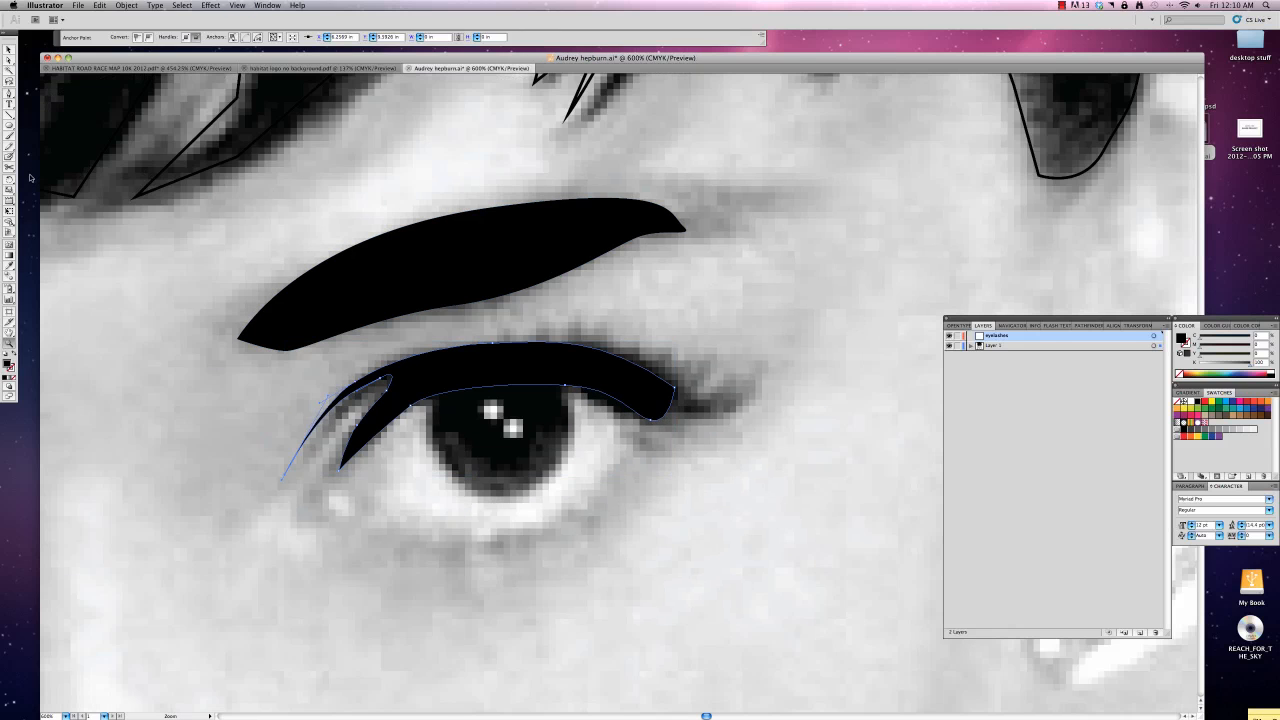
# Step: Deselect the eyelid shape and trace the first two pointed eyelashes above the middle of the lid with the Pen tool
pyautogui.click(9, 48)
pyautogui.click(199, 271)
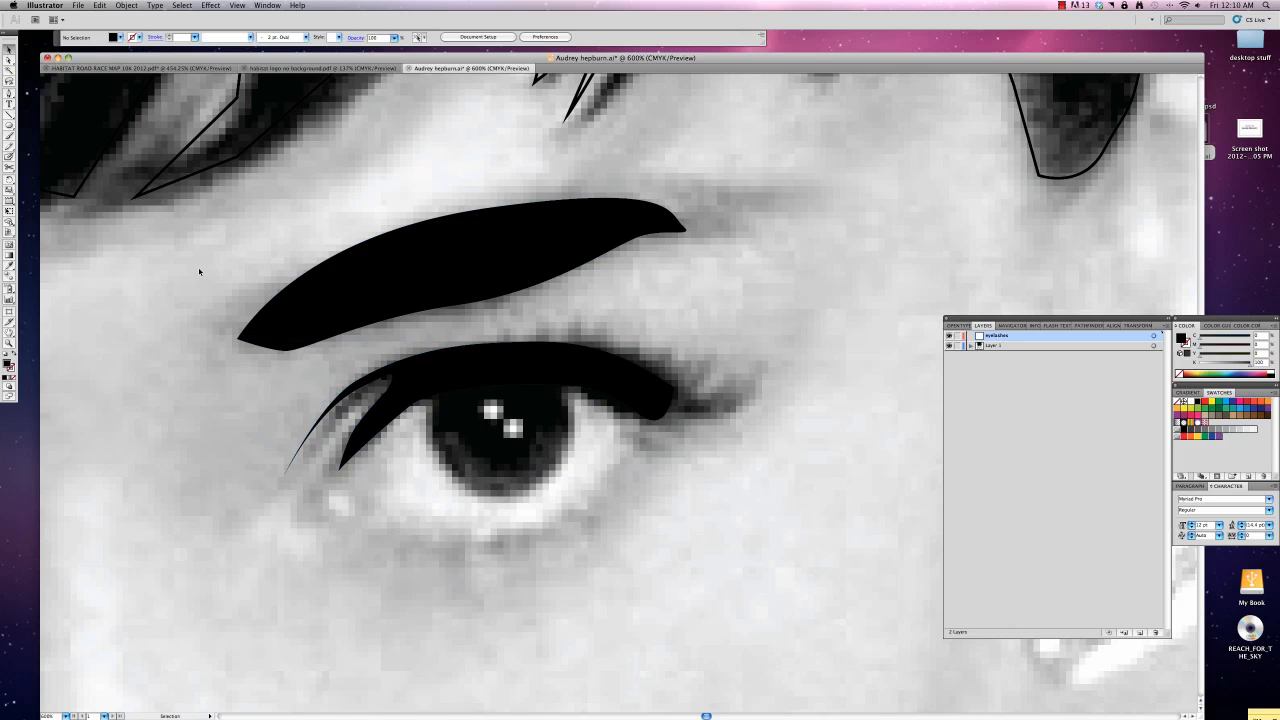
pyautogui.click(9, 93)
pyautogui.moveTo(511, 345); pyautogui.dragTo(540, 326)
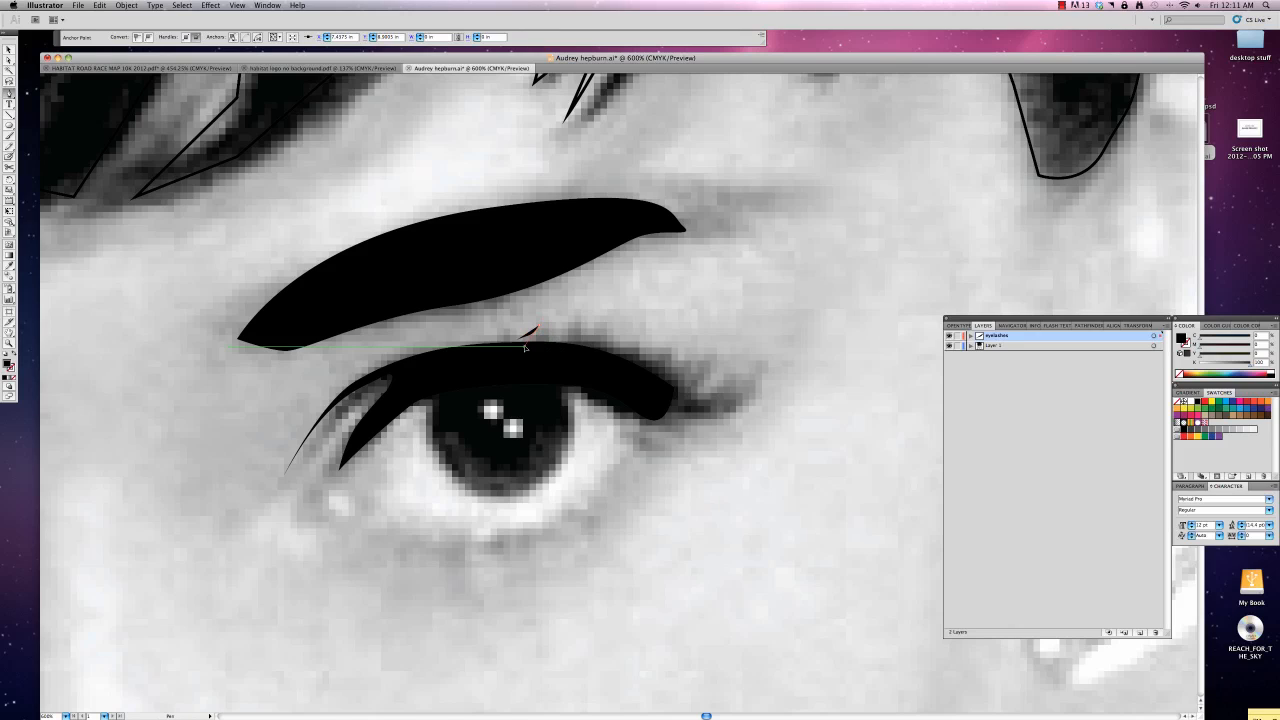
pyautogui.moveTo(516, 349); pyautogui.dragTo(515, 347)
pyautogui.click(547, 347)
pyautogui.click(561, 337)
pyautogui.click(578, 310)
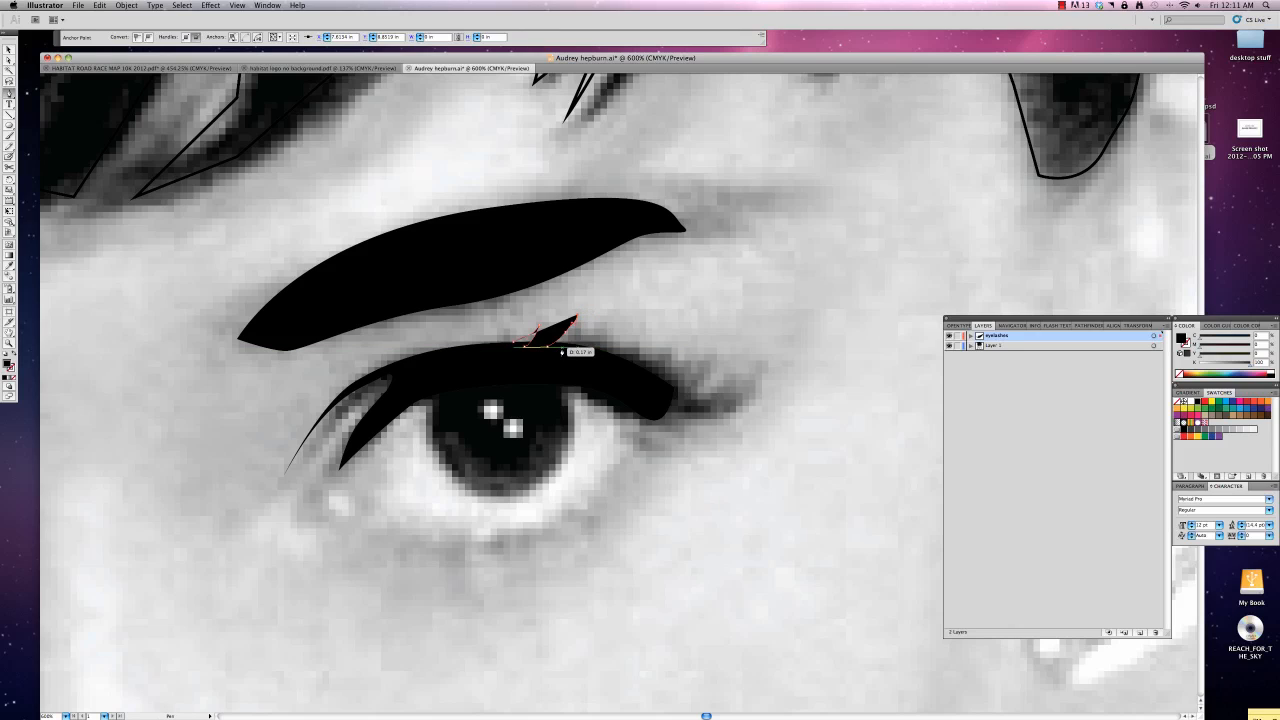
# Step: Continue the lash path with four more curved, pointed eyelashes along the lid toward the outer corner
pyautogui.moveTo(550, 362); pyautogui.dragTo(600, 309)
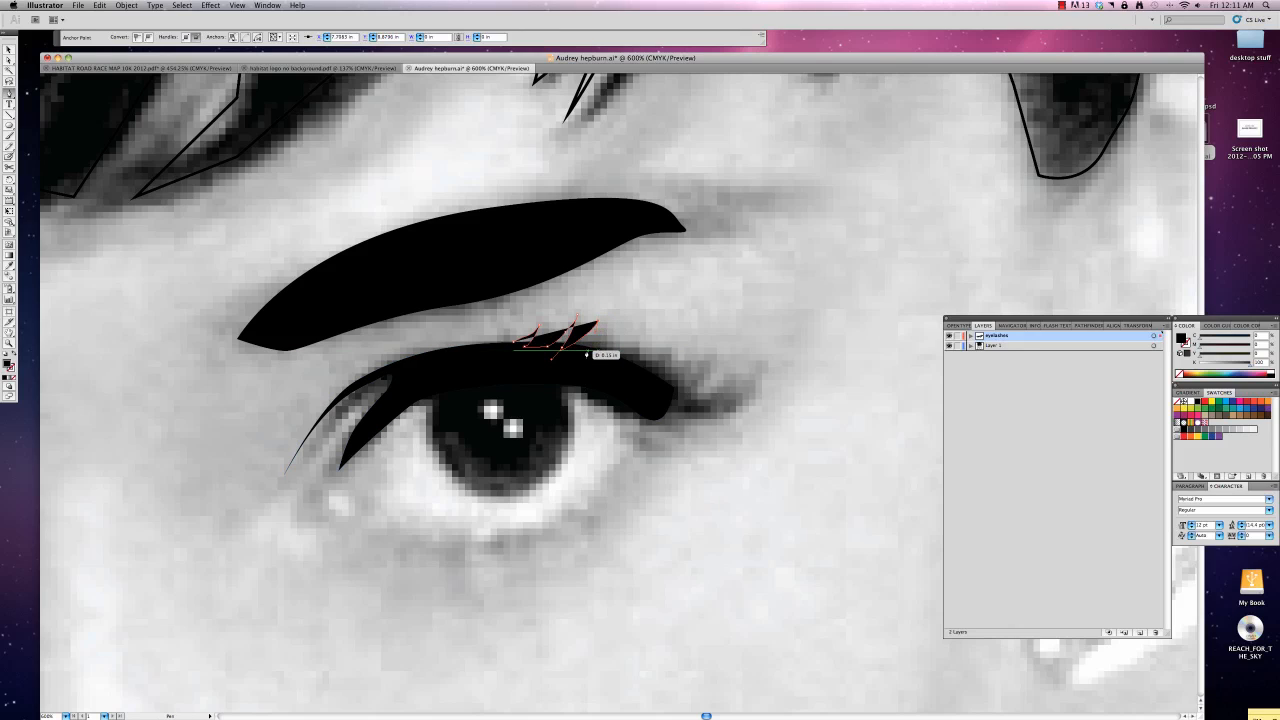
pyautogui.moveTo(582, 349); pyautogui.dragTo(616, 318)
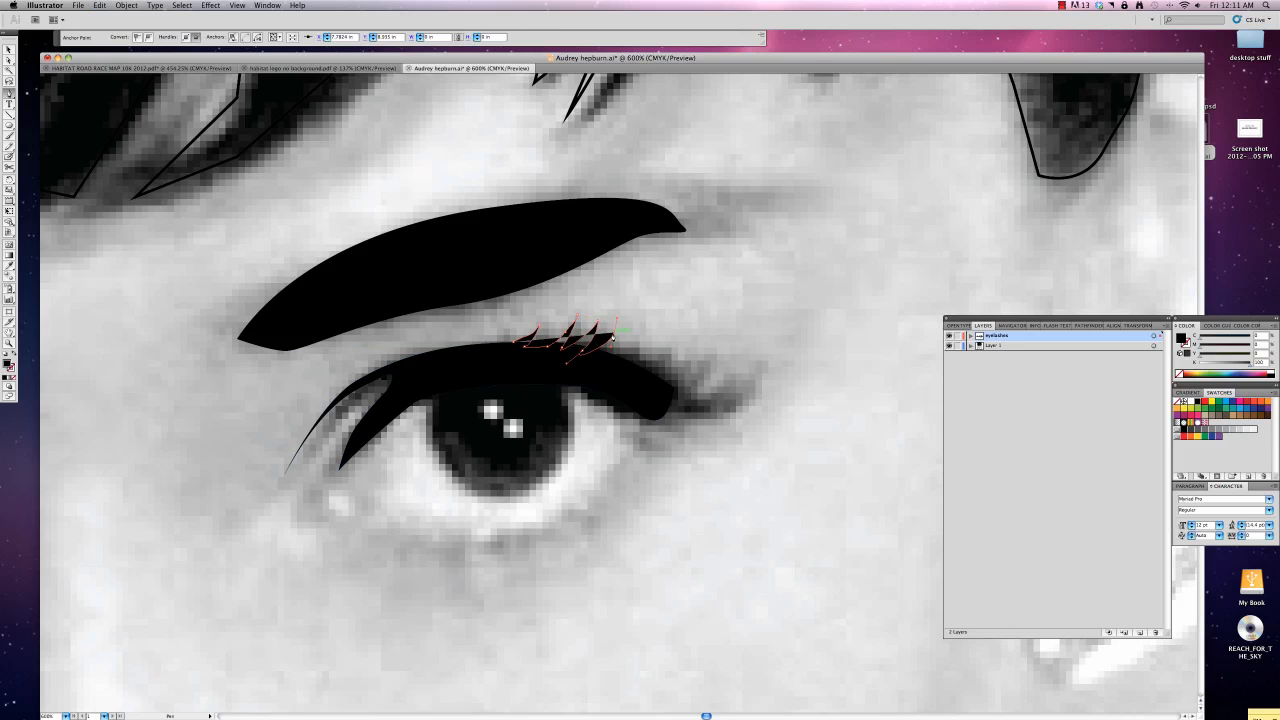
pyautogui.moveTo(612, 338); pyautogui.dragTo(593, 364)
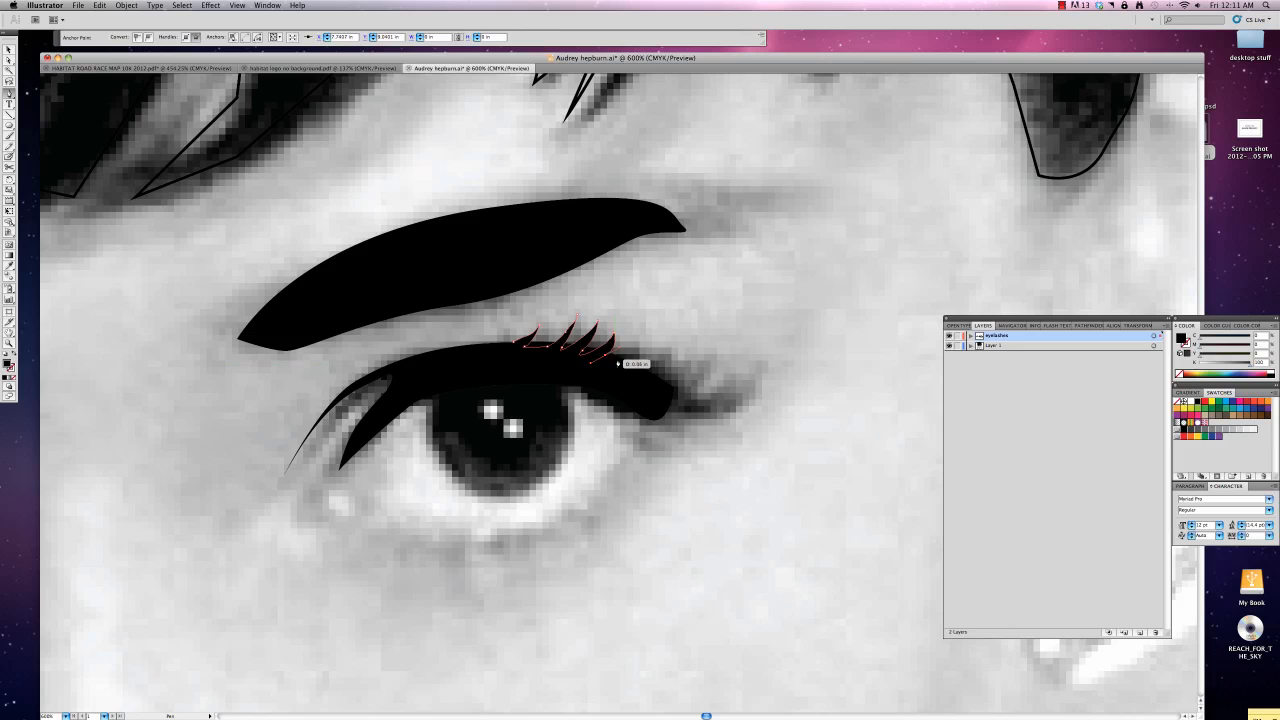
pyautogui.click(640, 346)
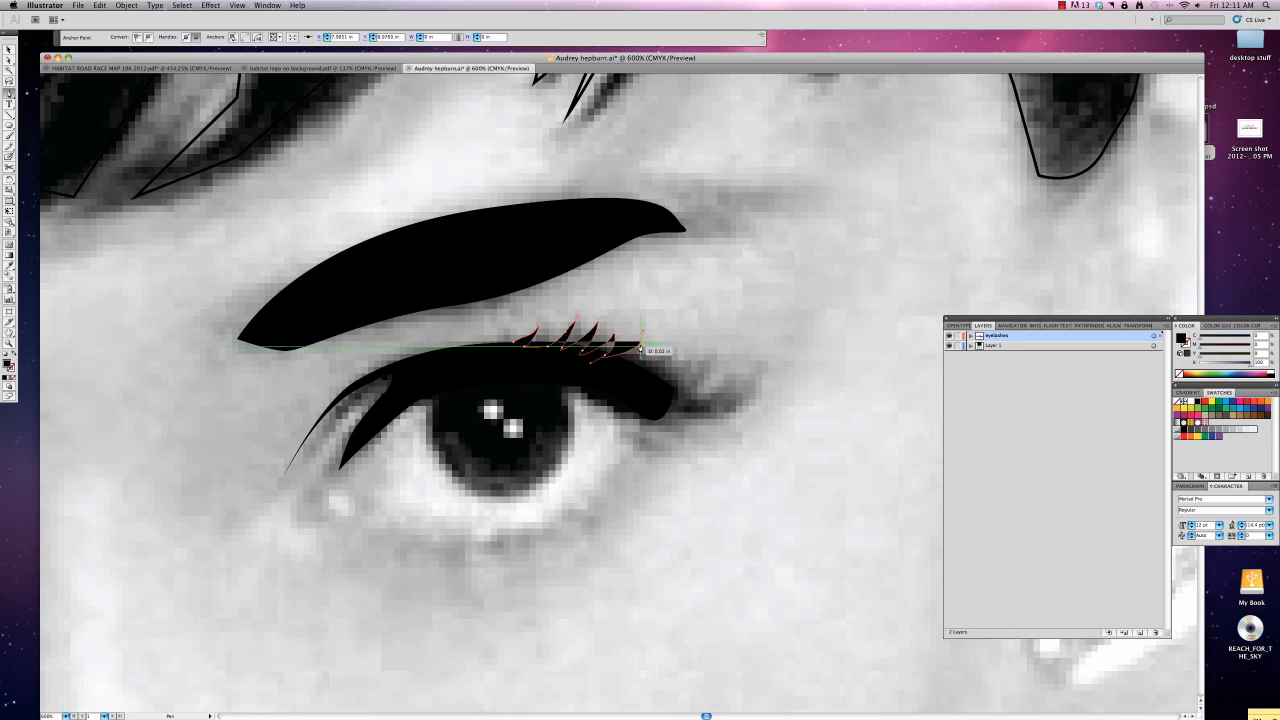
pyautogui.moveTo(624, 368); pyautogui.dragTo(617, 370)
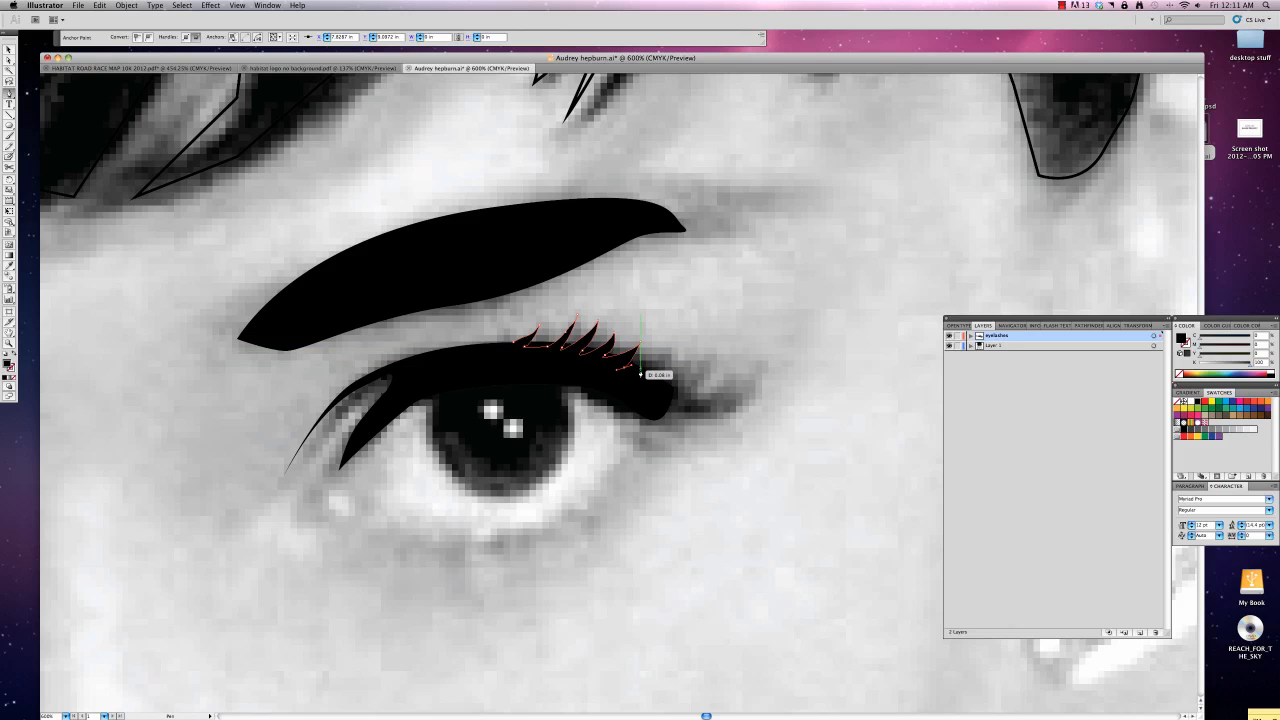
pyautogui.click(669, 349)
pyautogui.click(663, 353)
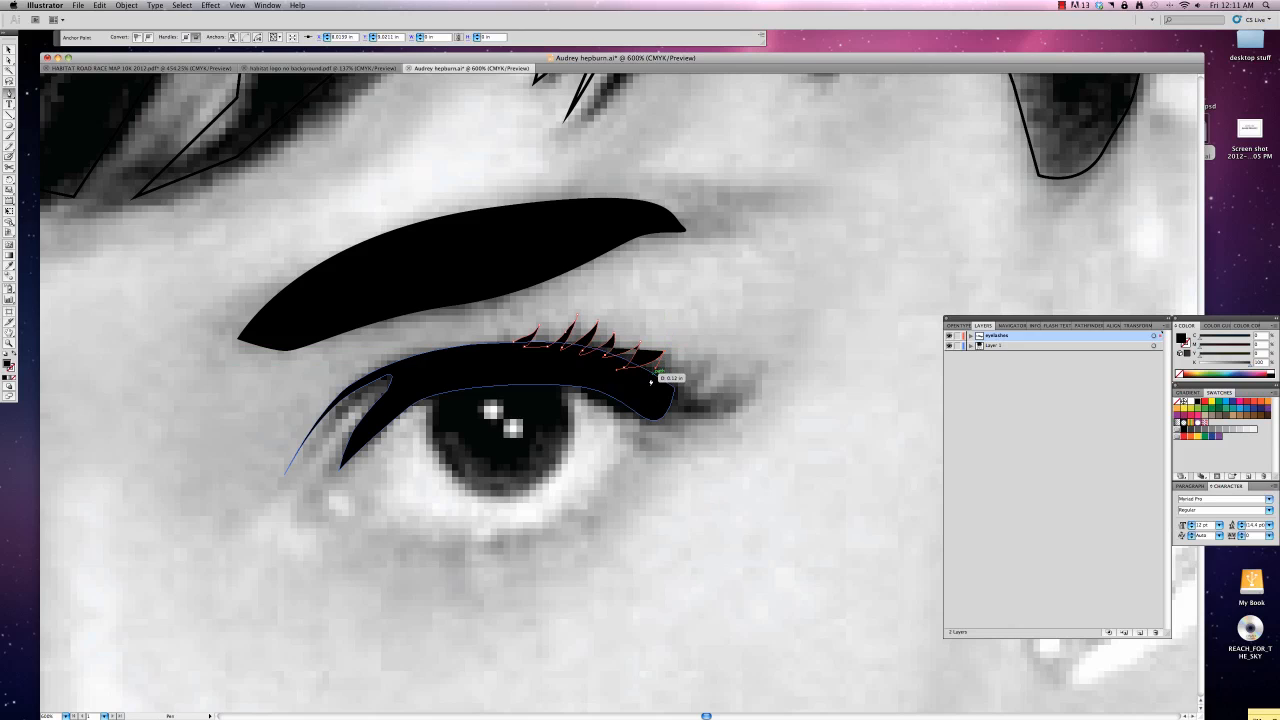
# Step: Trace the last three eyelashes at the outer corner, ending with the long lash that extends past the lid
pyautogui.moveTo(648, 380); pyautogui.dragTo(695, 353)
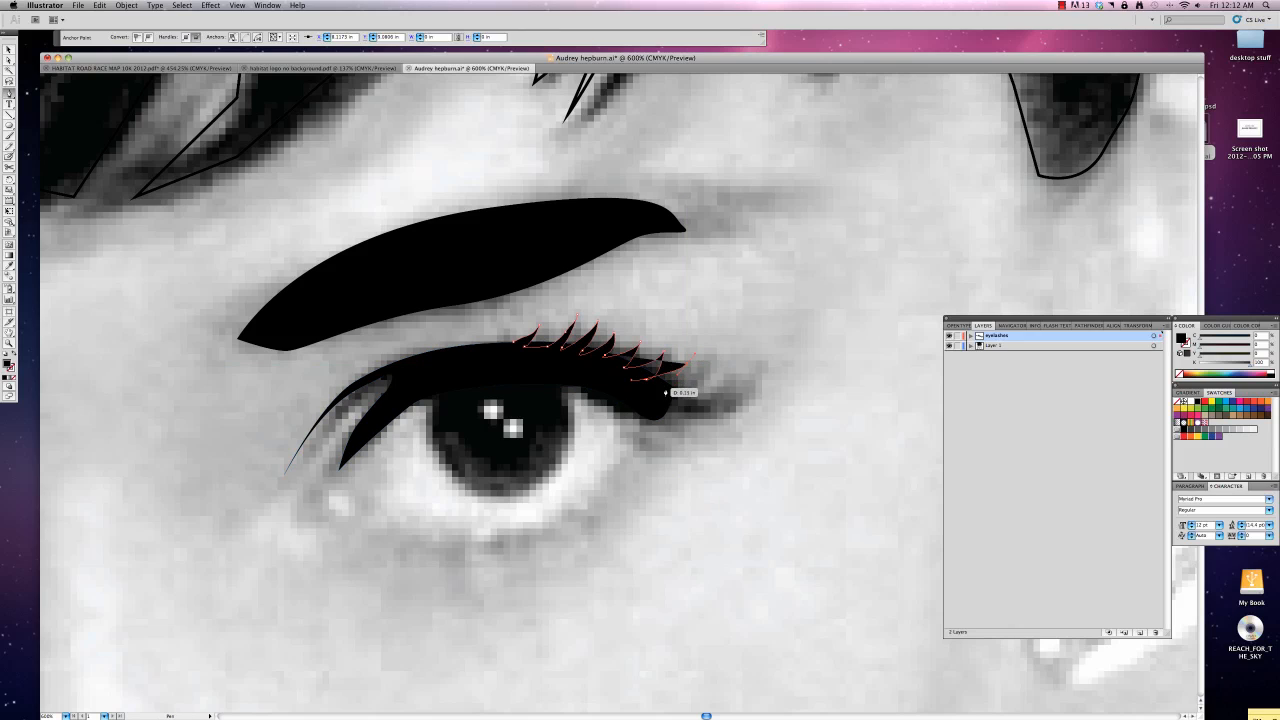
pyautogui.click(686, 365)
pyautogui.moveTo(660, 391); pyautogui.dragTo(713, 355)
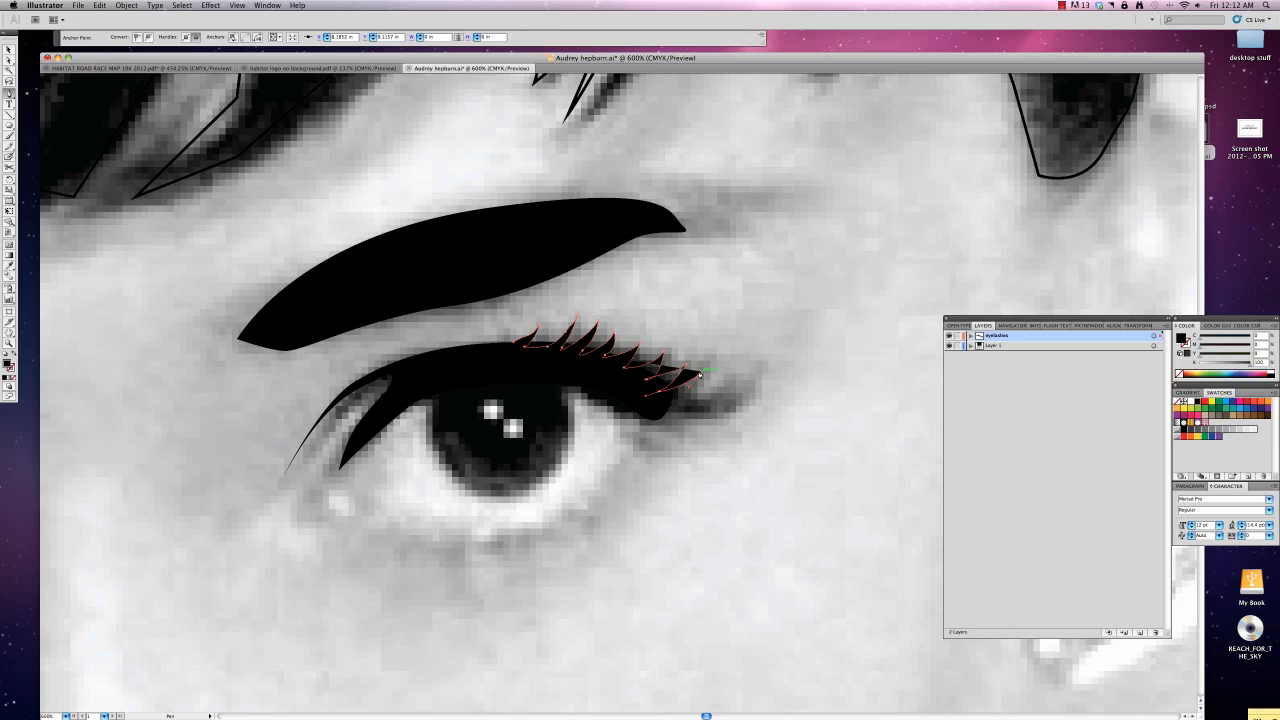
pyautogui.click(700, 373)
pyautogui.moveTo(667, 400); pyautogui.dragTo(643, 404)
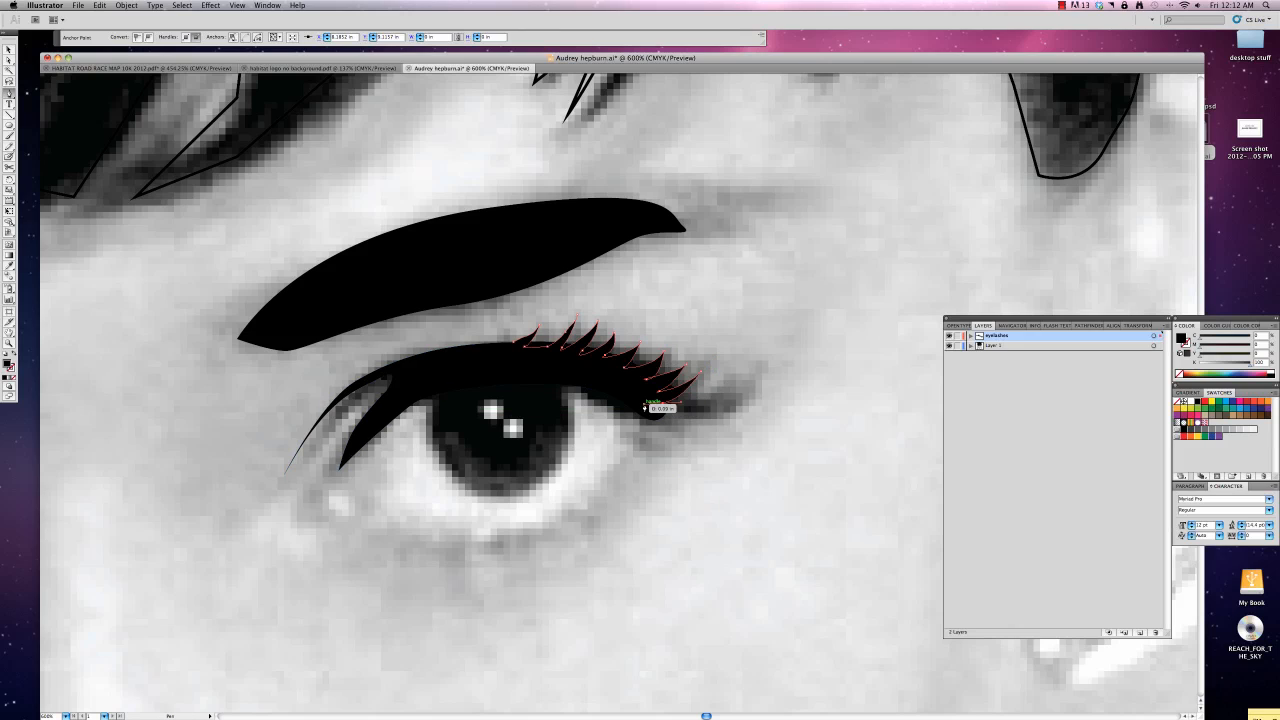
pyautogui.moveTo(729, 392); pyautogui.dragTo(744, 381)
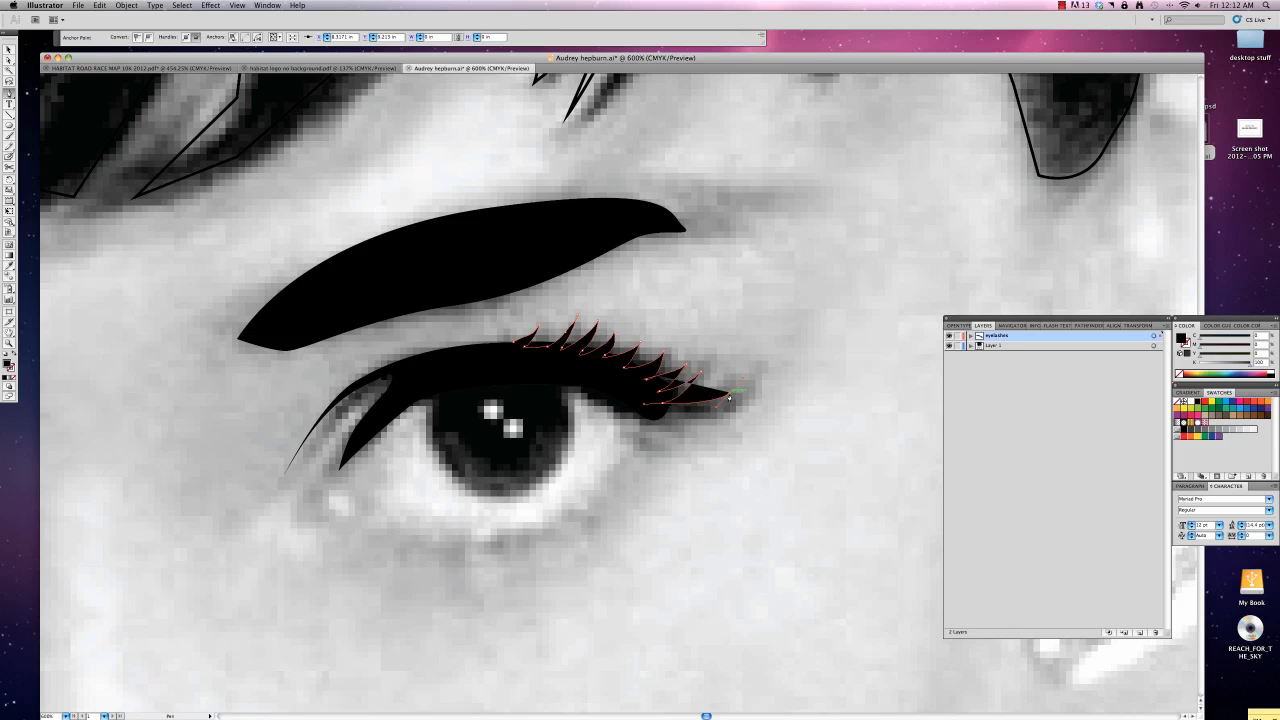
pyautogui.click(729, 398)
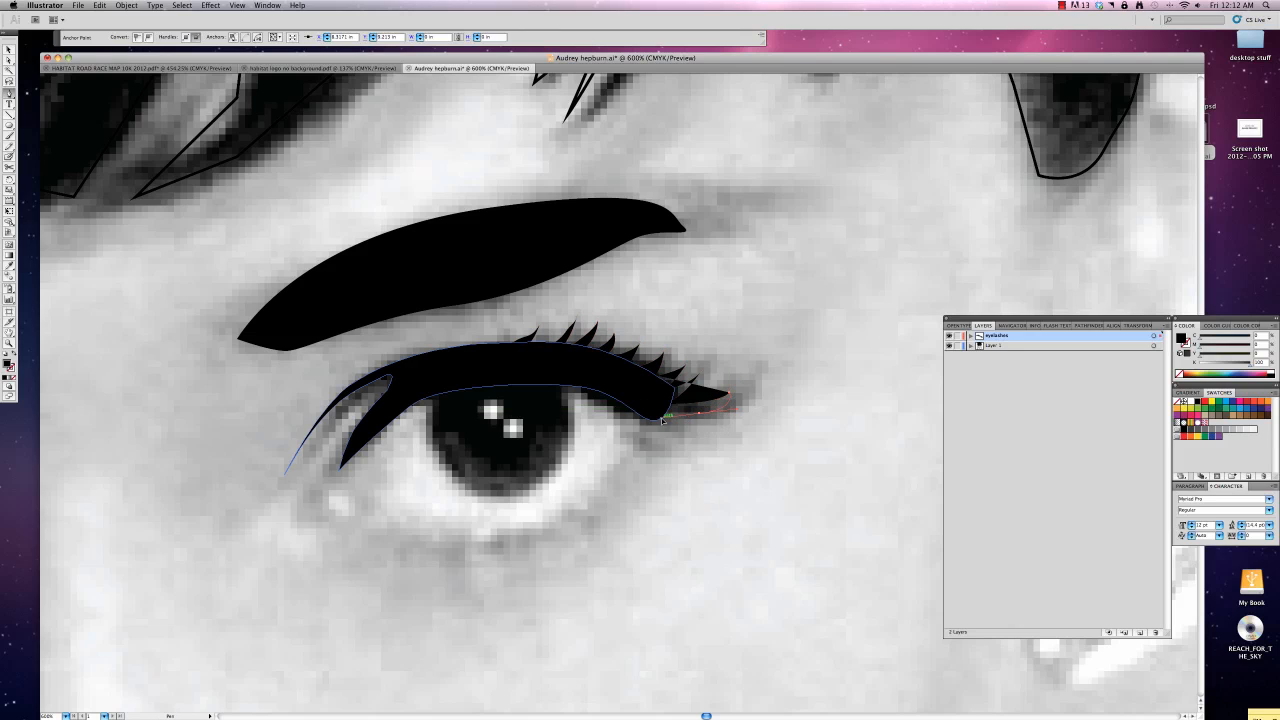
# Step: Run the lash path back inside the black eyelid to its starting point, close it, and deselect the finished shape
pyautogui.moveTo(674, 420); pyautogui.dragTo(675, 420)
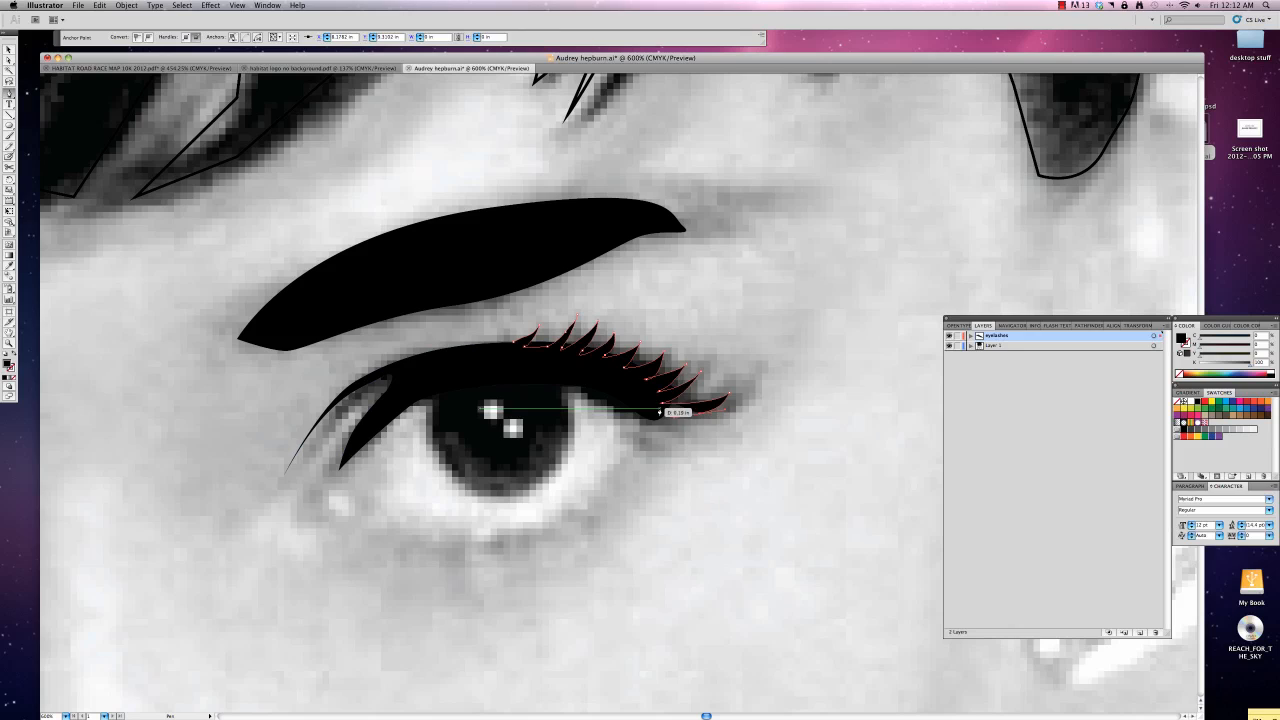
pyautogui.click(649, 408)
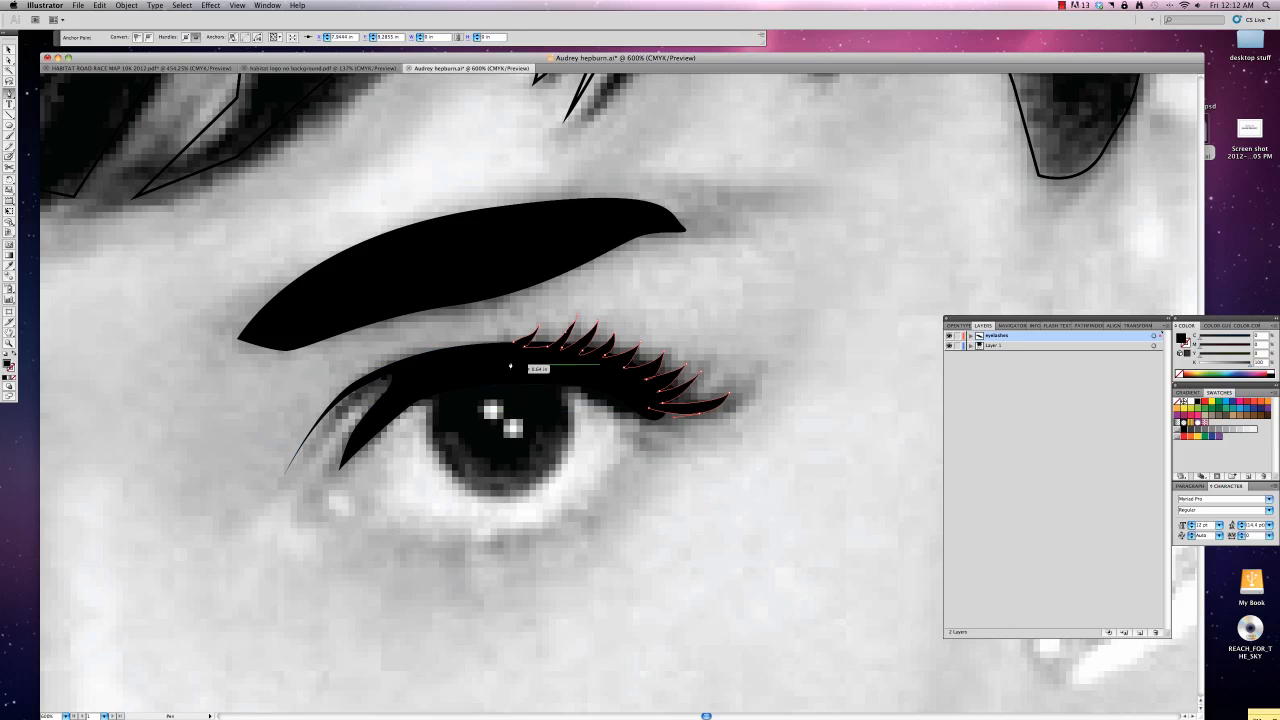
pyautogui.moveTo(514, 363); pyautogui.dragTo(515, 363)
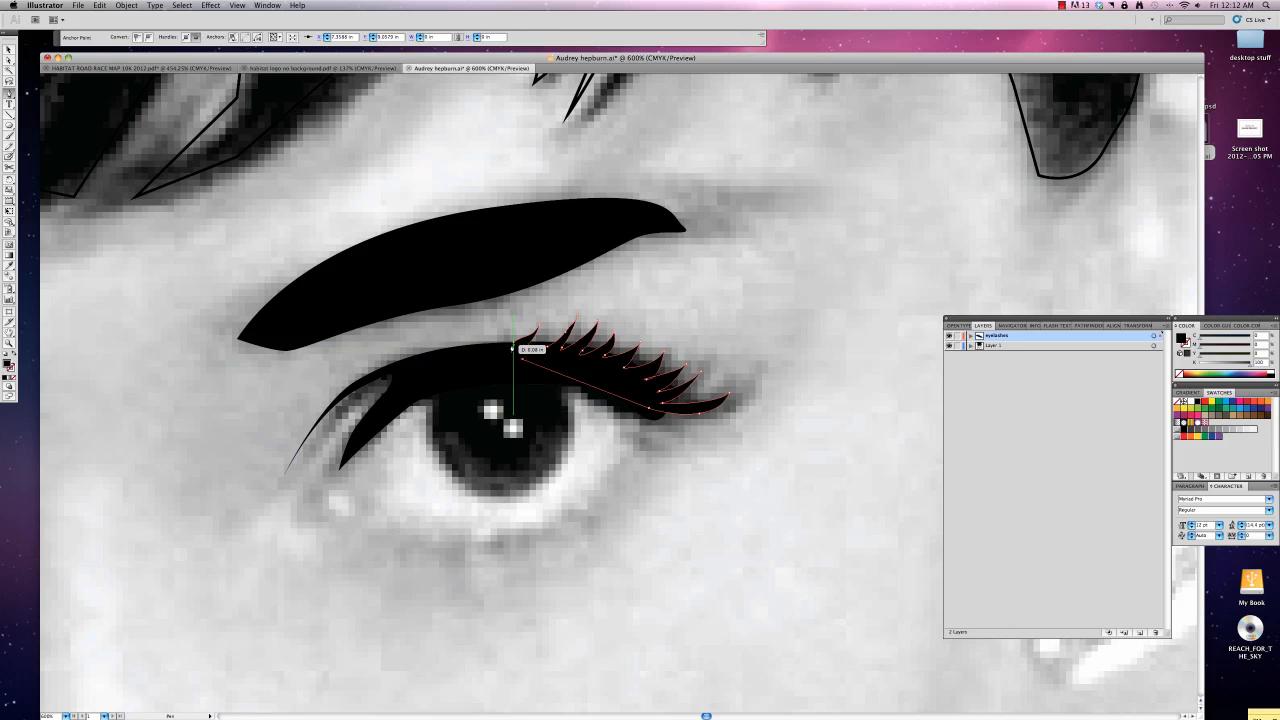
pyautogui.click(513, 343)
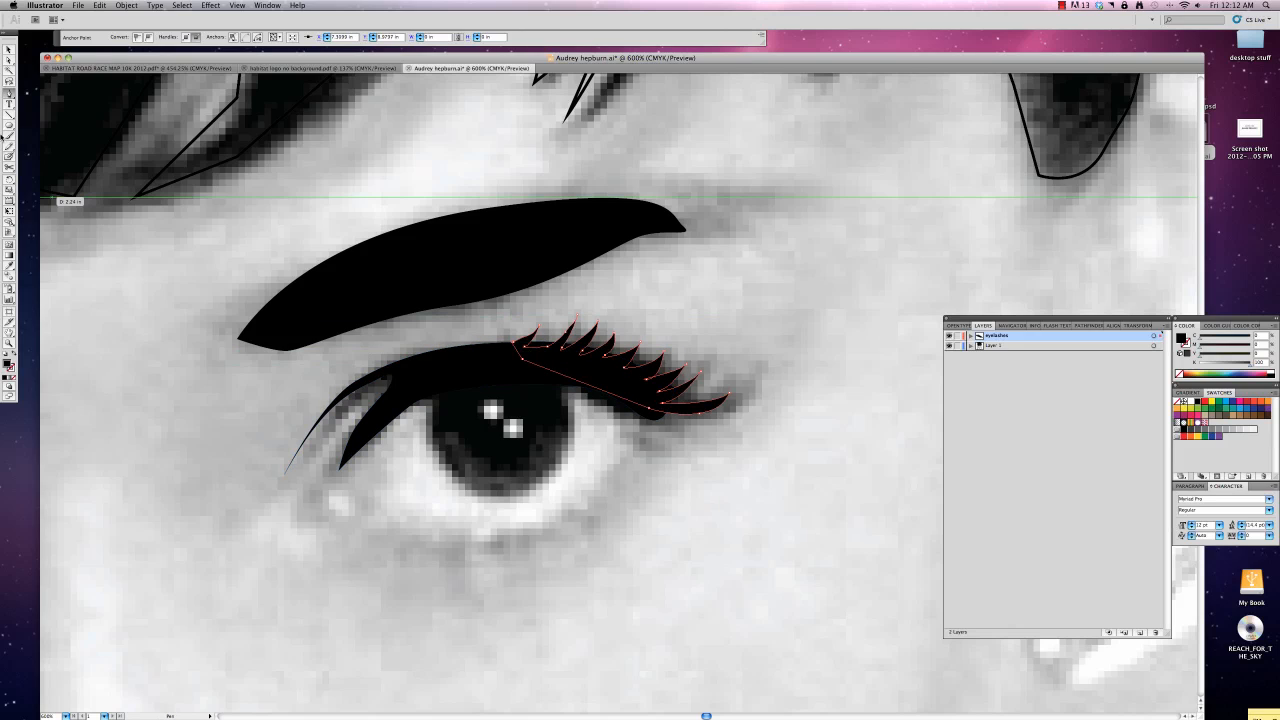
pyautogui.click(8, 50)
pyautogui.click(665, 445)
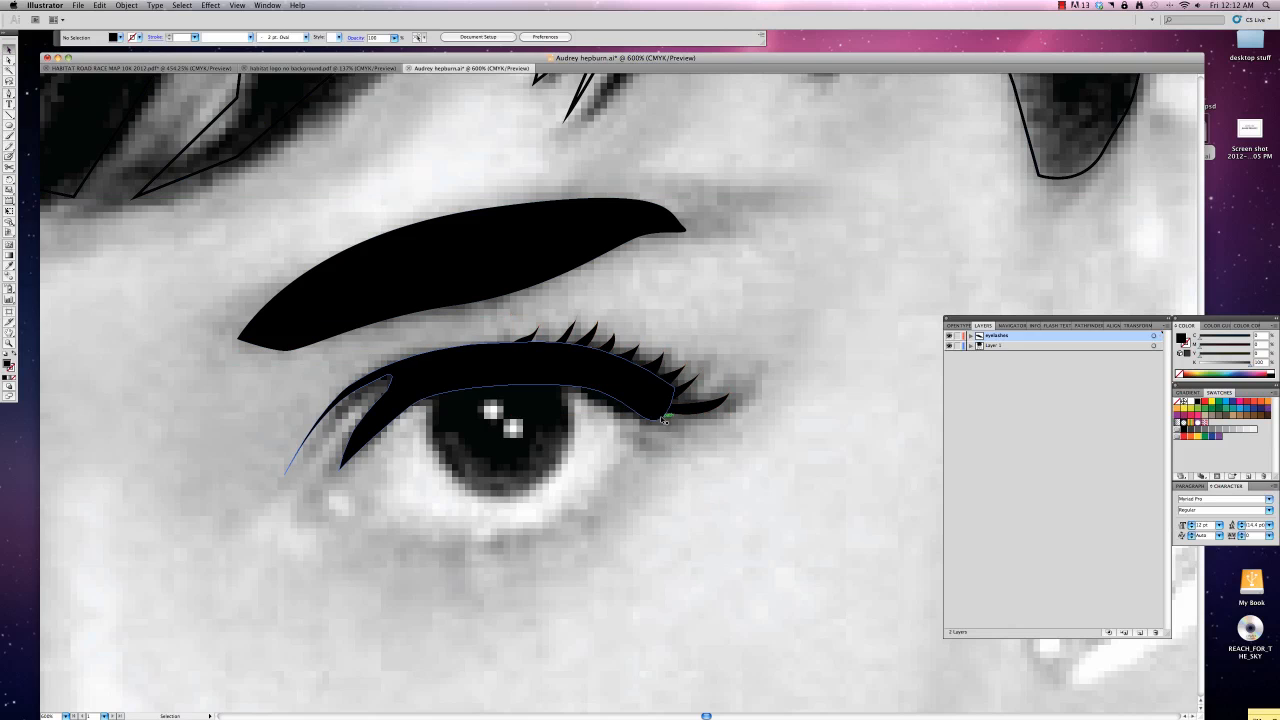
# Step: Move the lash shape up off the eyelid, undo the move, and deselect the shape
pyautogui.moveTo(665, 413); pyautogui.dragTo(705, 372)
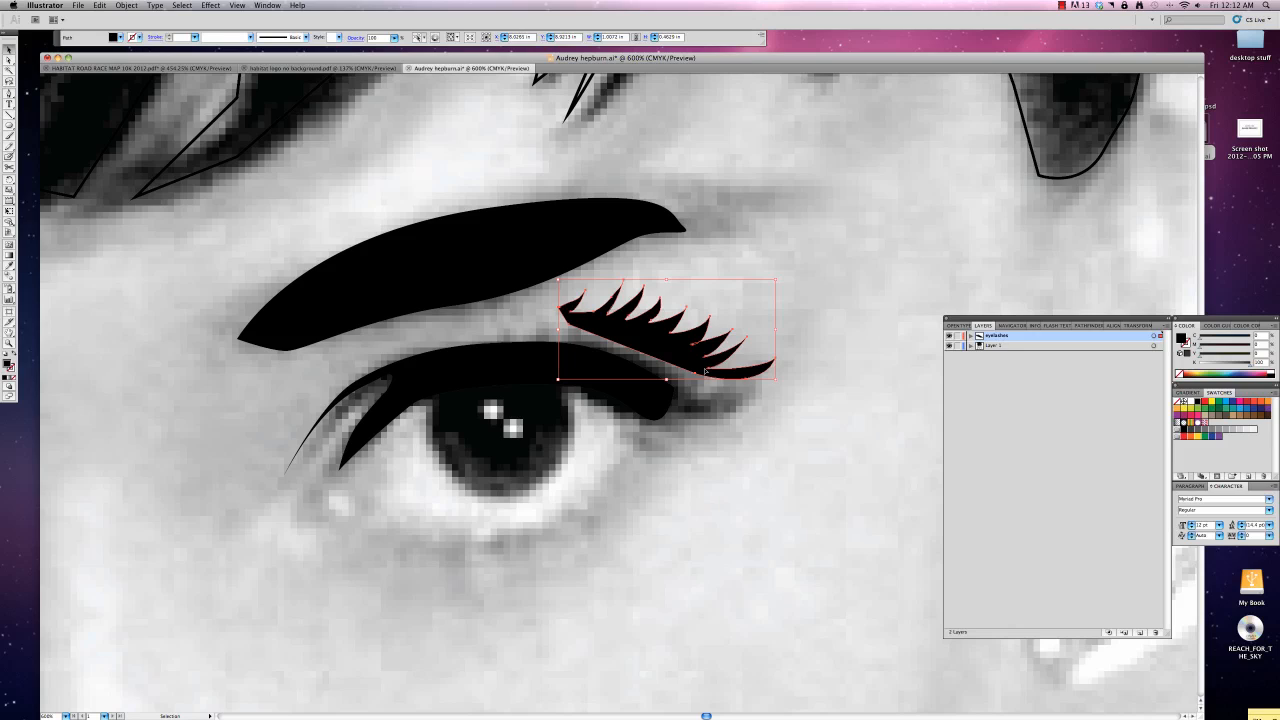
pyautogui.press('cmd+z')
pyautogui.click(687, 523)
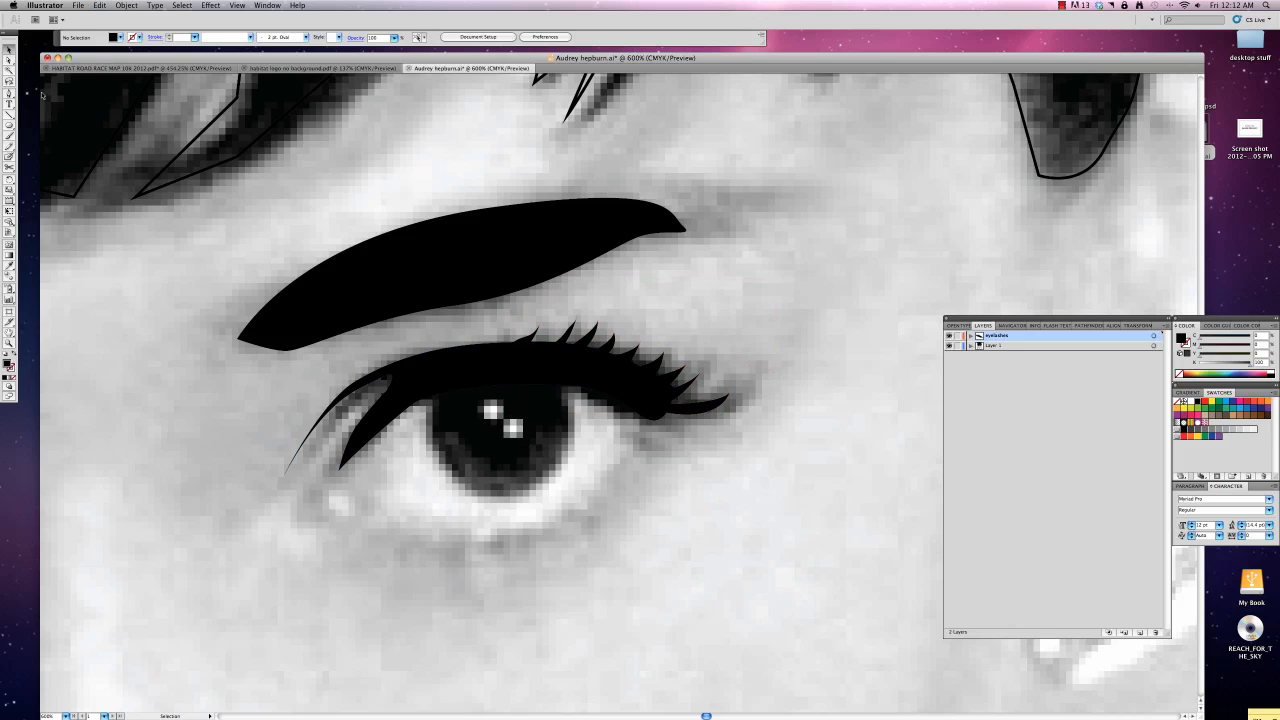
# Step: Create a new layer named "pupil" and get ready to draw with the Ellipse tool
pyautogui.click(9, 125)
pyautogui.click(1164, 326)
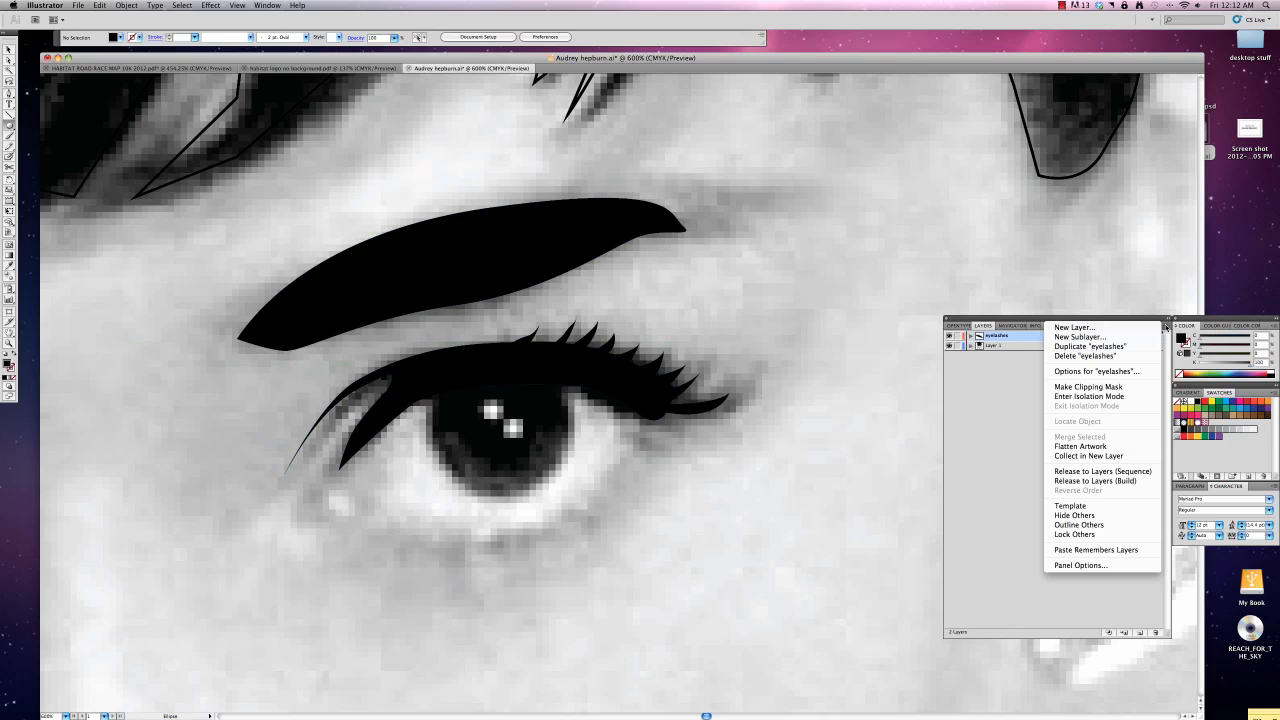
pyautogui.click(1104, 330)
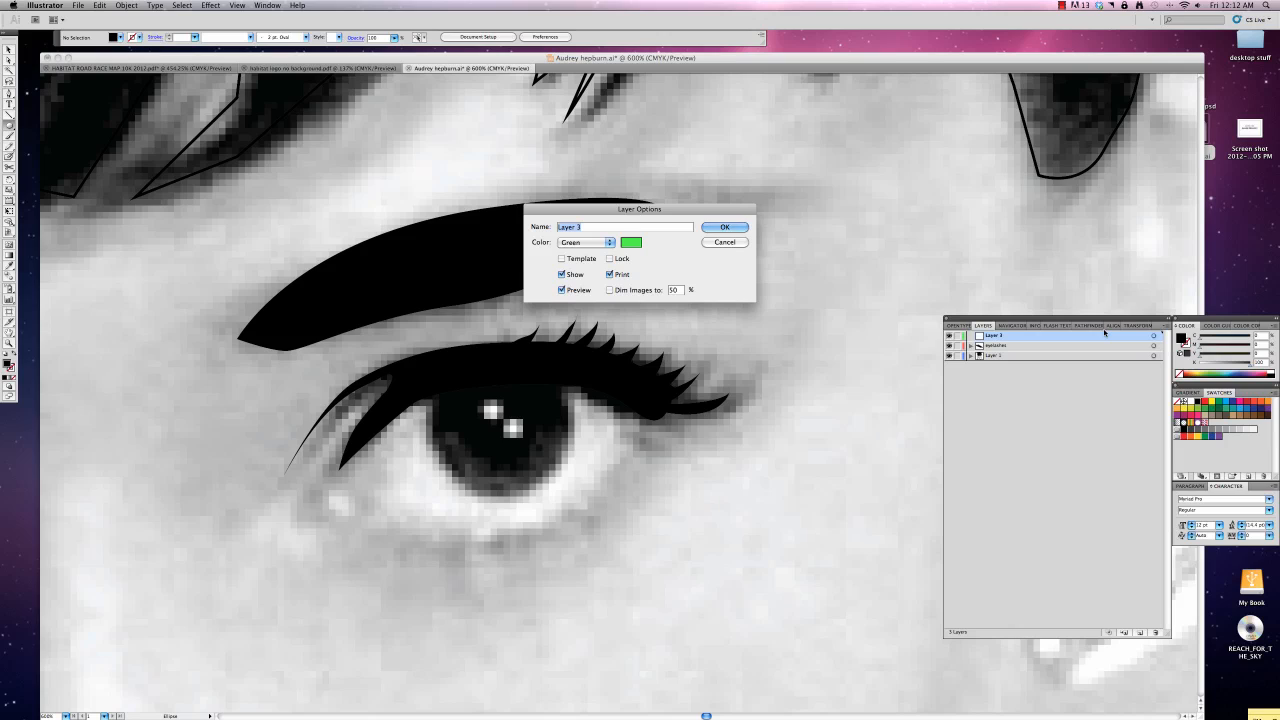
pyautogui.write('pupil')
pyautogui.press('Return')
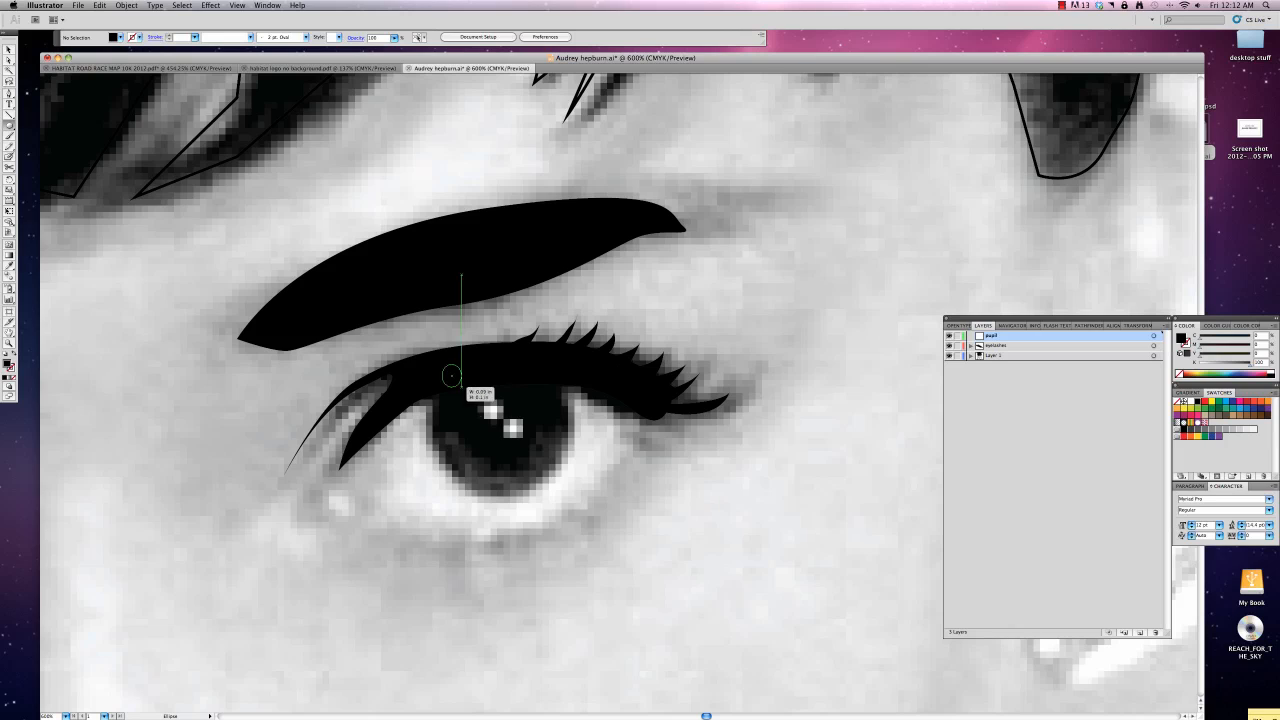
# Step: Draw a black circle about the size of the iris, move it over the iris, and swap its fill to a black outline
pyautogui.moveTo(442, 365); pyautogui.dragTo(586, 502)
pyautogui.press('v')
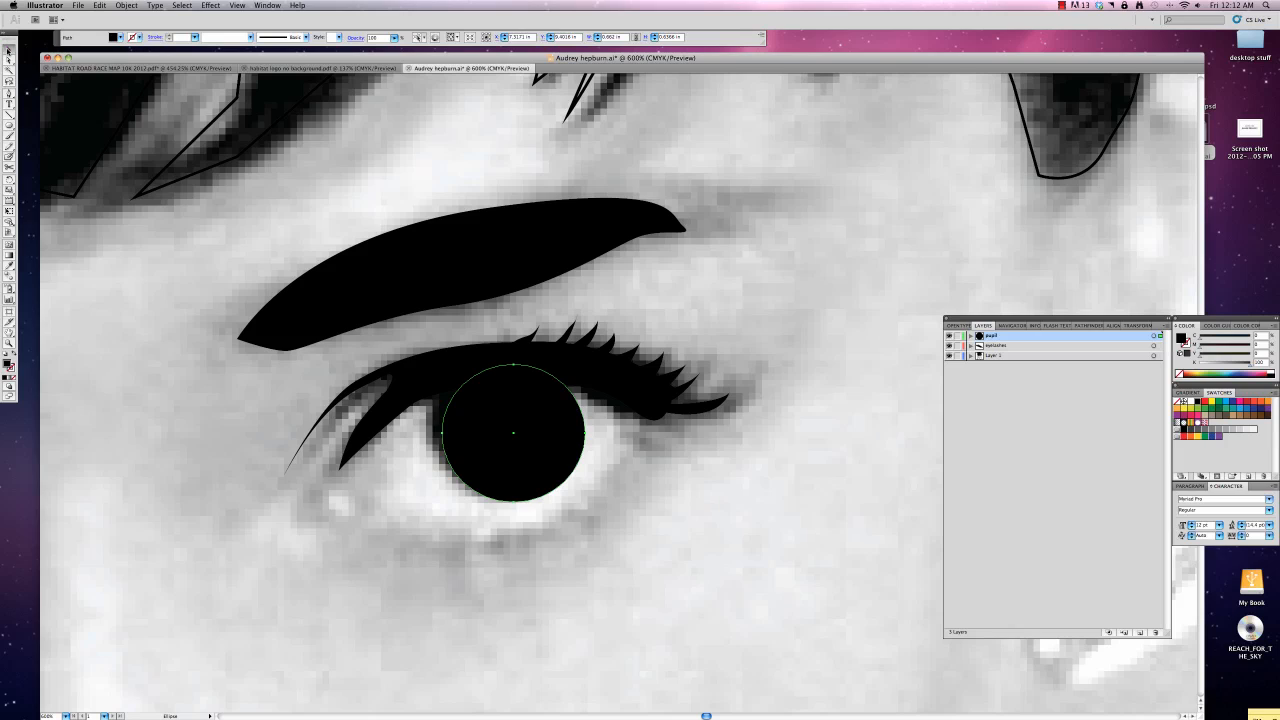
pyautogui.moveTo(491, 439); pyautogui.dragTo(473, 427)
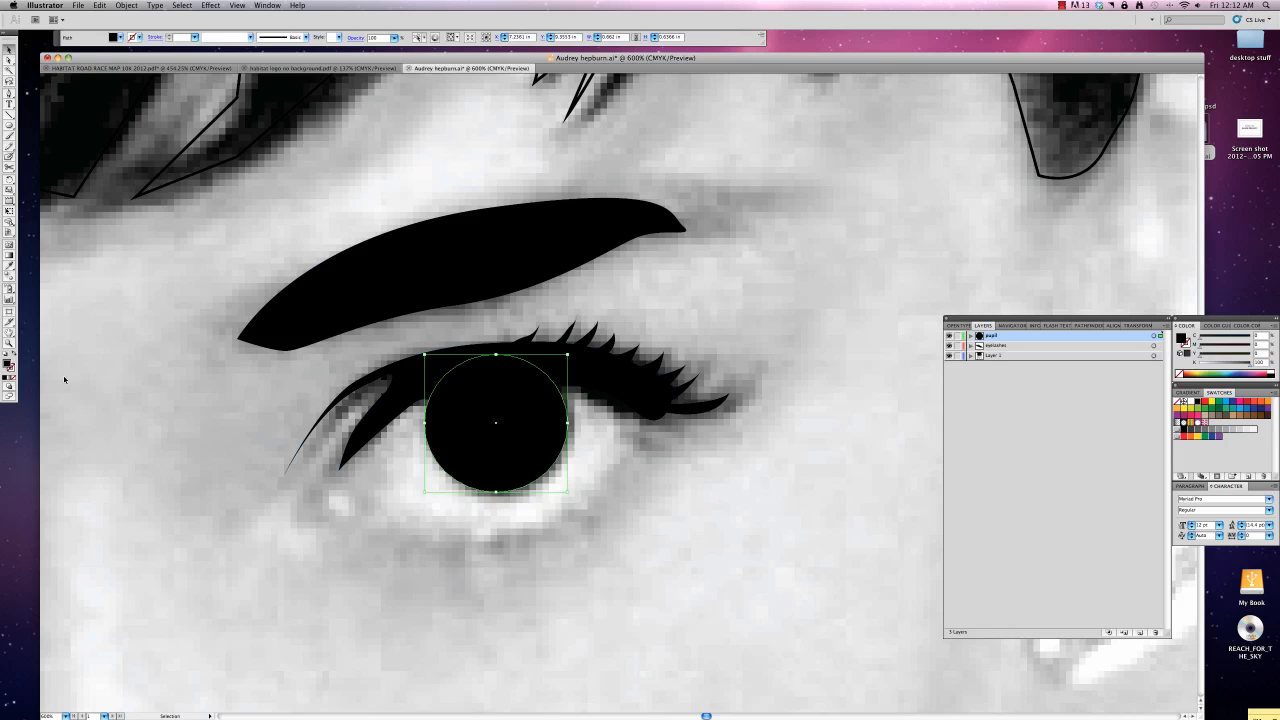
pyautogui.click(13, 355)
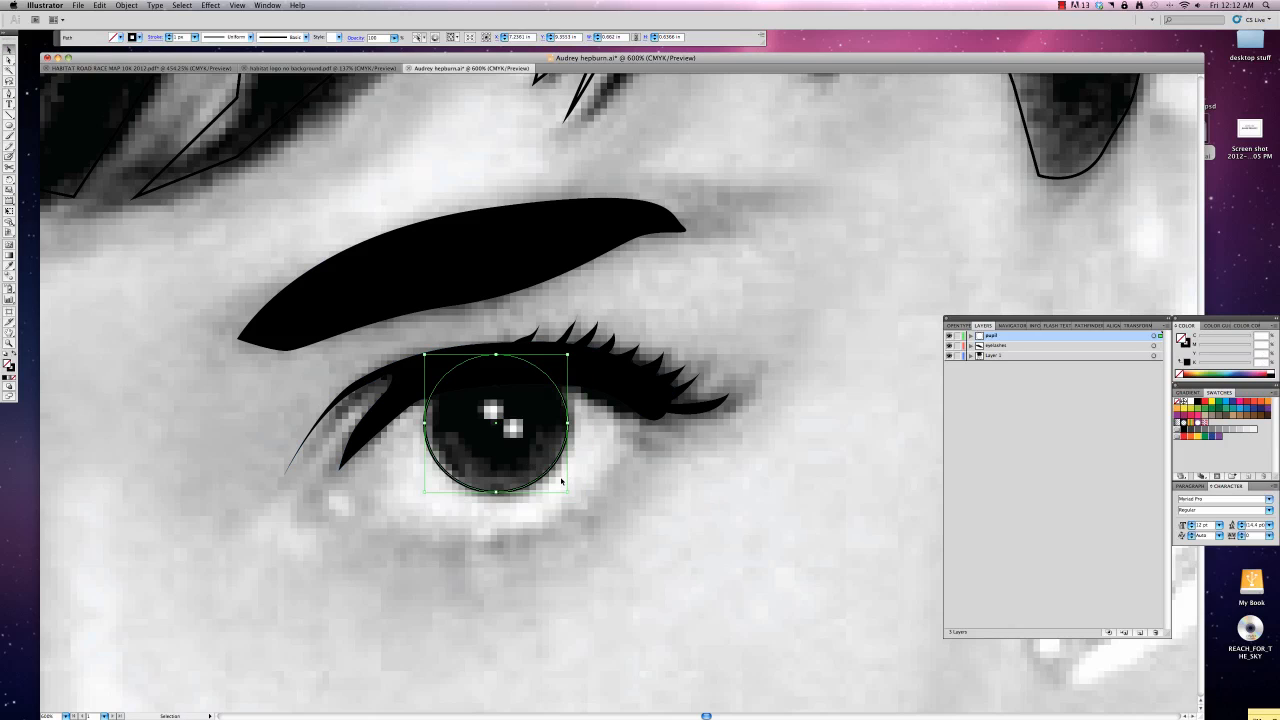
# Step: Resize the outlined circle so that its edges match the iris in the photo
pyautogui.moveTo(568, 492)
pyautogui.mouseDown()
pyautogui.moveTo(586, 508)
pyautogui.moveTo(576, 494)
pyautogui.mouseUp()
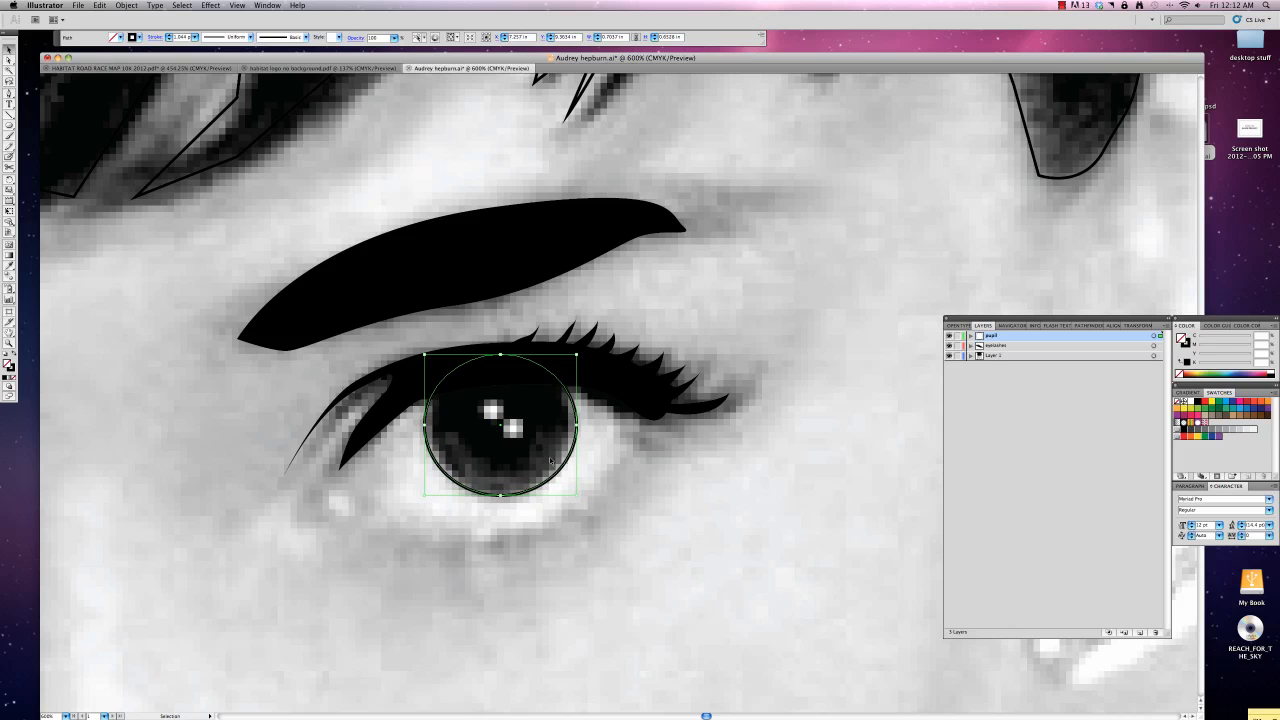
pyautogui.click(465, 399)
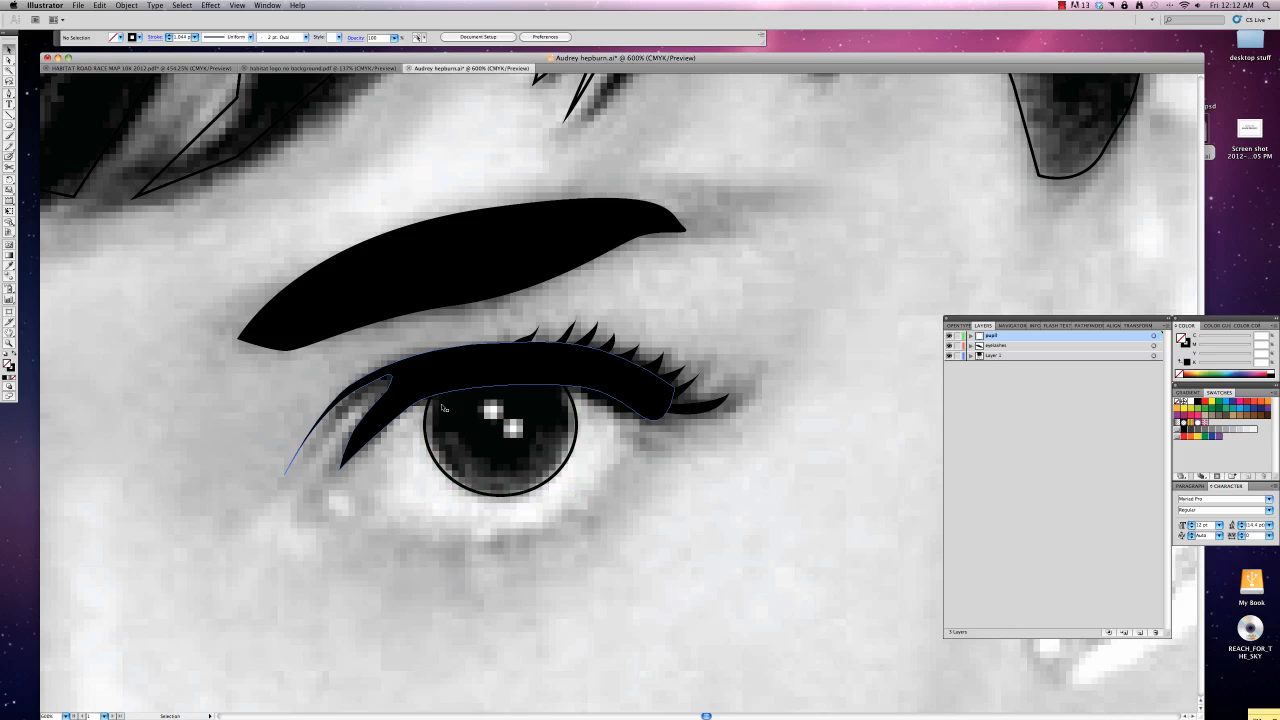
pyautogui.click(426, 424)
pyautogui.moveTo(426, 424); pyautogui.dragTo(430, 424)
pyautogui.moveTo(572, 428)
pyautogui.mouseDown()
pyautogui.moveTo(590, 430)
pyautogui.moveTo(571, 428)
pyautogui.mouseUp()
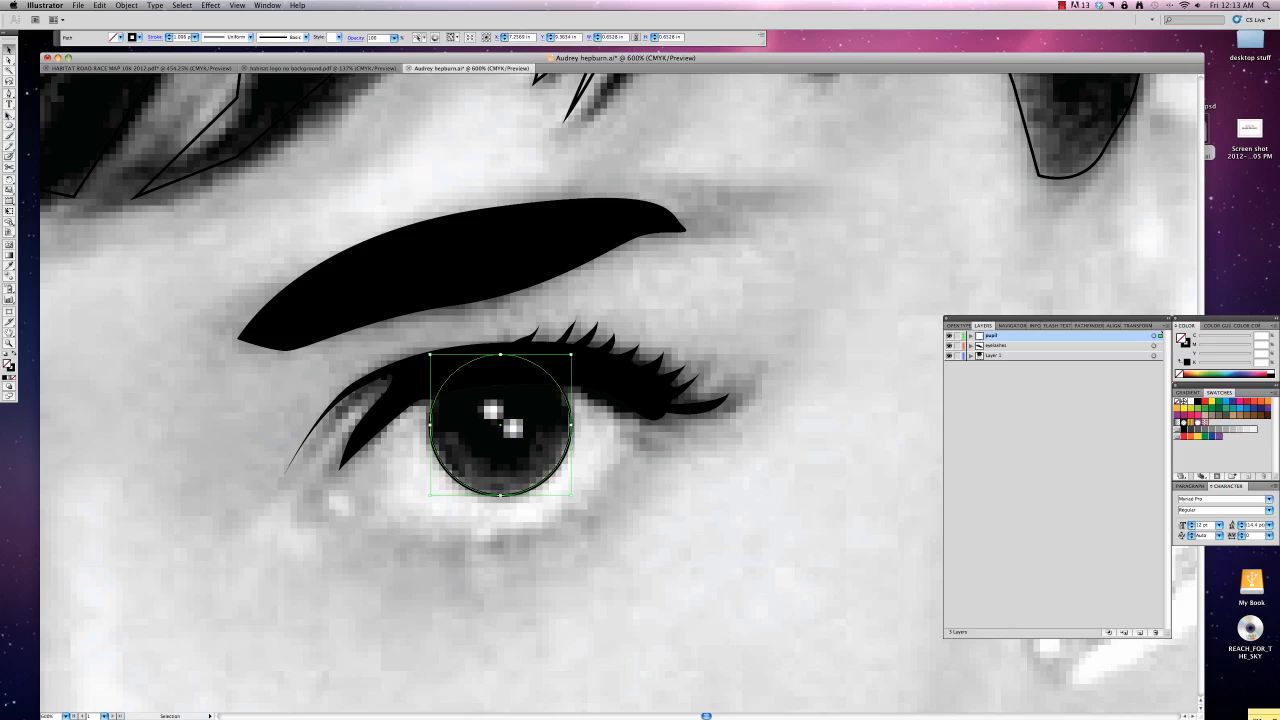
# Step: Draw two small circles over the light reflections in the iris and give both the default white fill and black stroke
pyautogui.press('l')
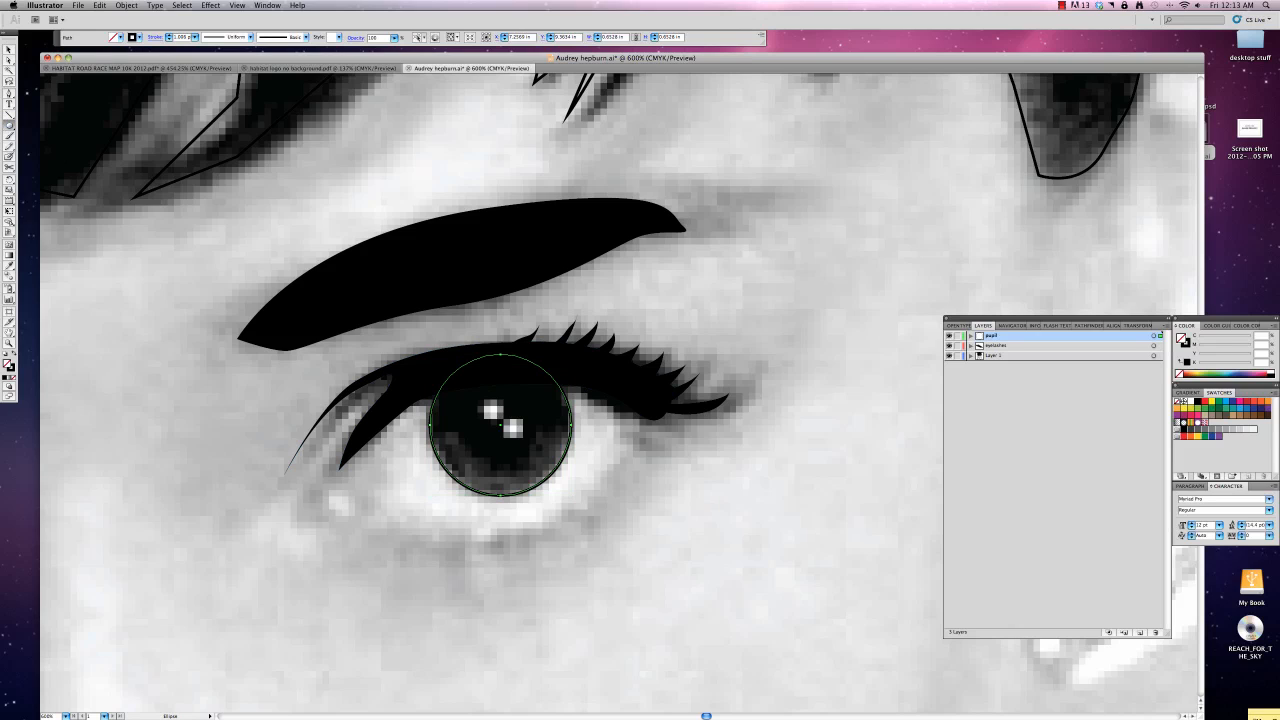
pyautogui.moveTo(486, 404); pyautogui.dragTo(522, 436)
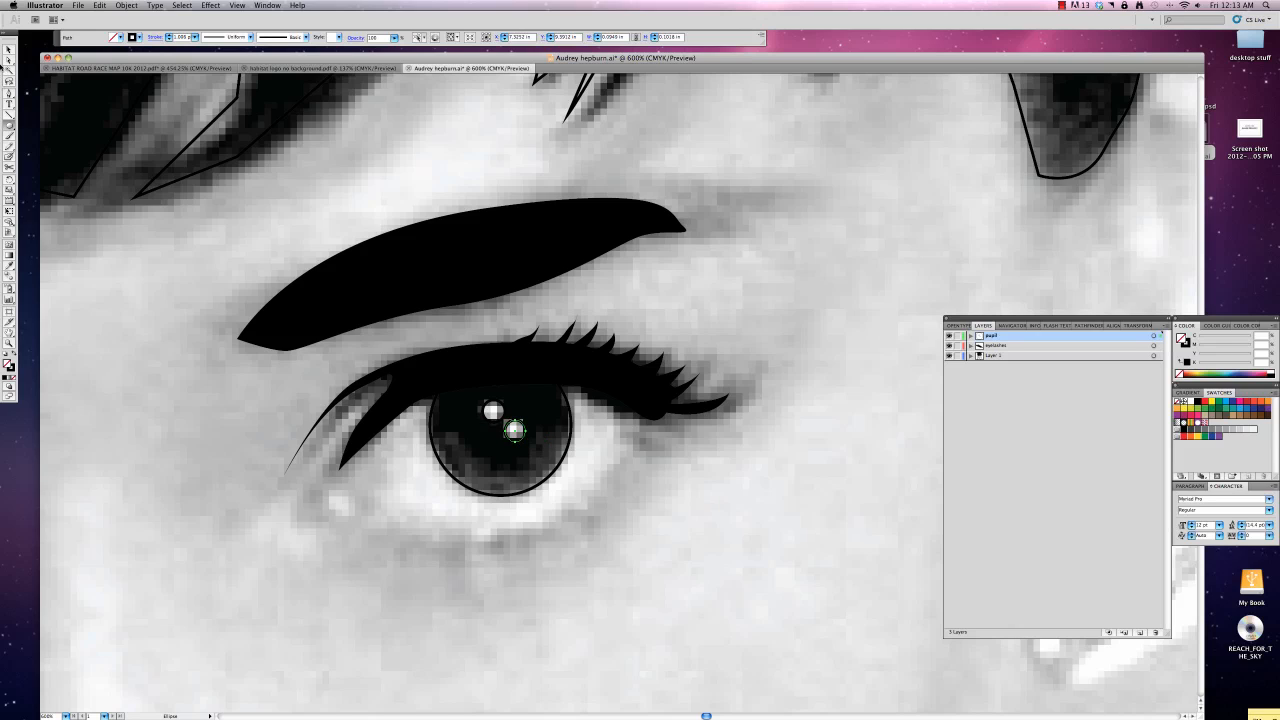
pyautogui.press('v')
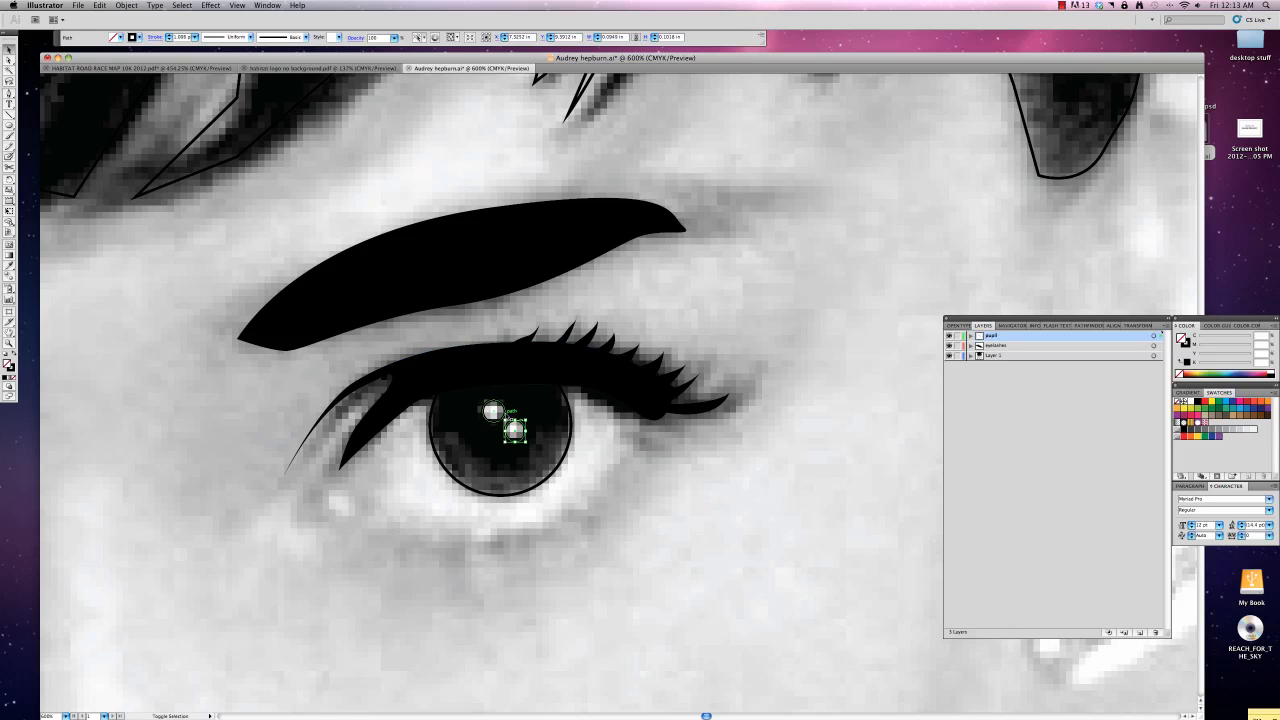
pyautogui.keyDown('shift'); pyautogui.click(493, 411); pyautogui.keyUp('shift')
pyautogui.click(5, 354)
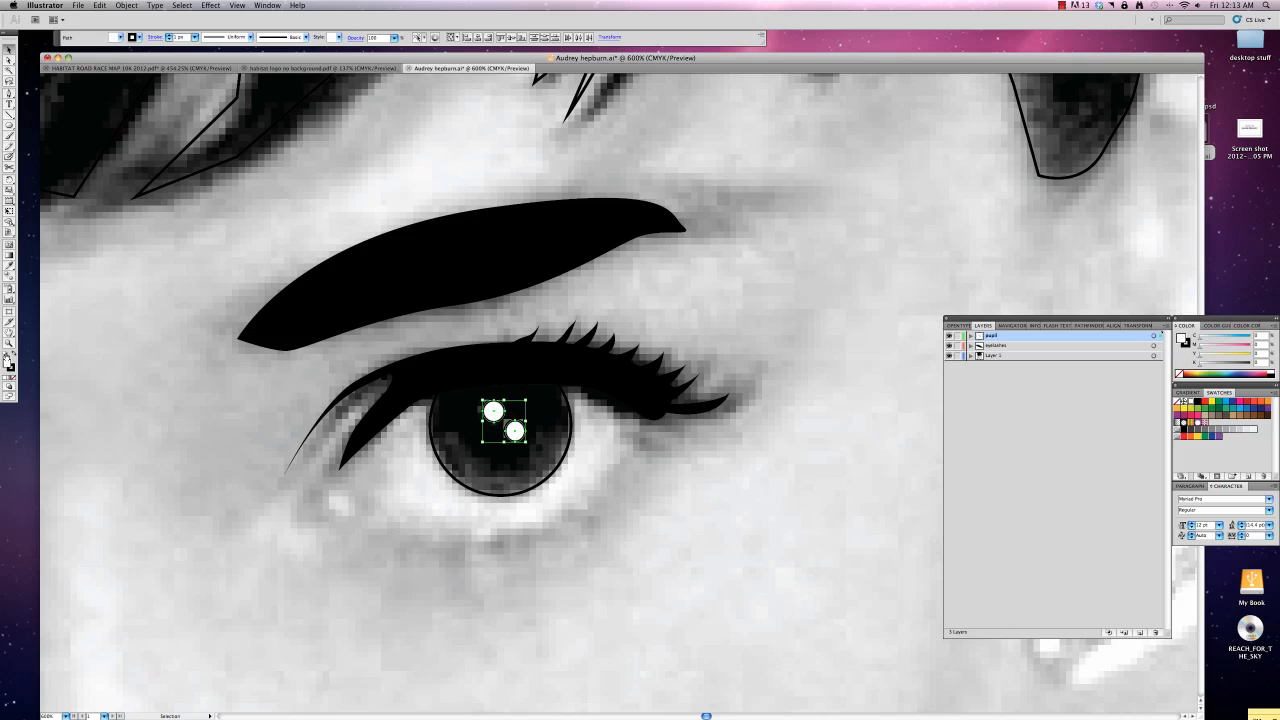
# Step: Swap the iris circle's outline back to a solid black fill and deselect it
pyautogui.click(434, 443)
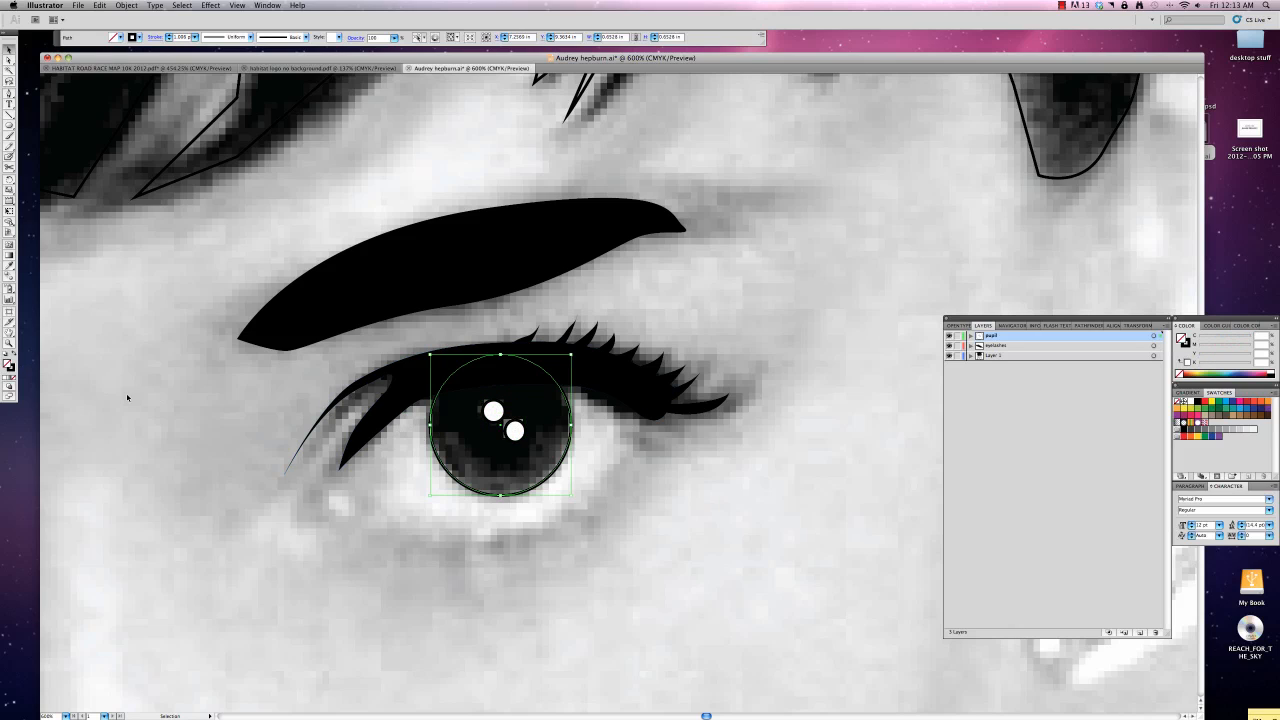
pyautogui.click(13, 352)
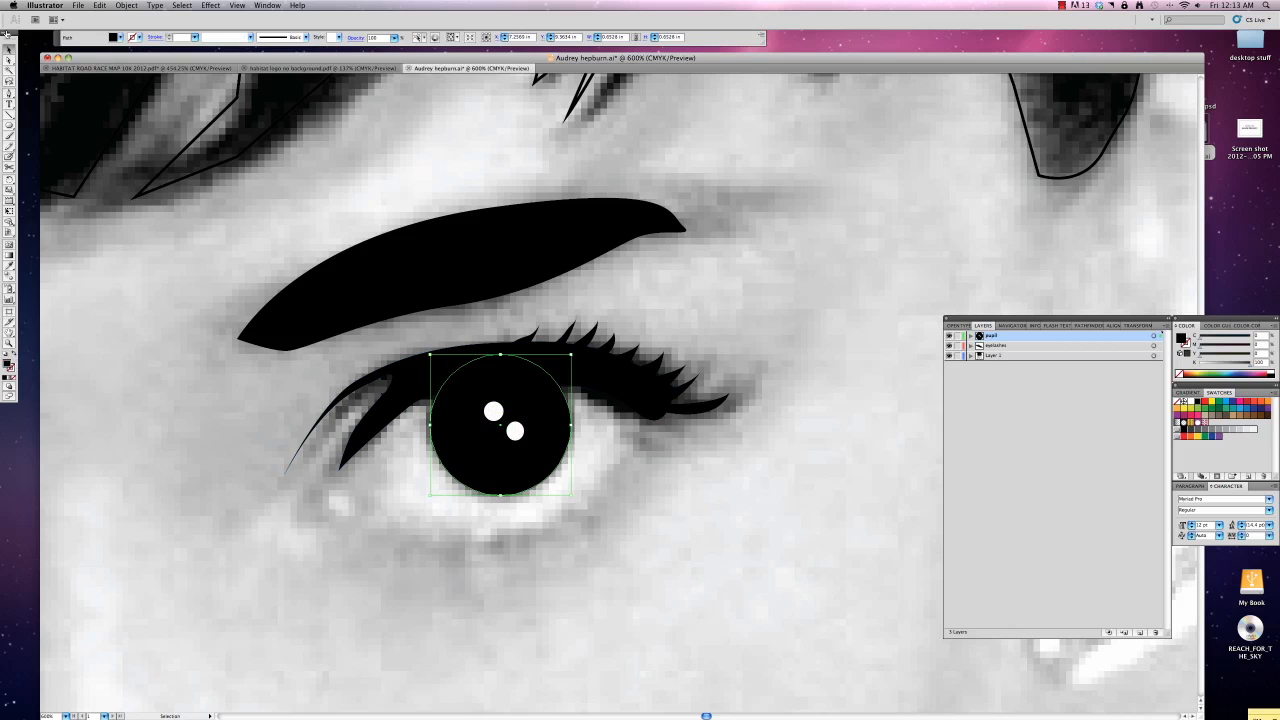
pyautogui.click(201, 363)
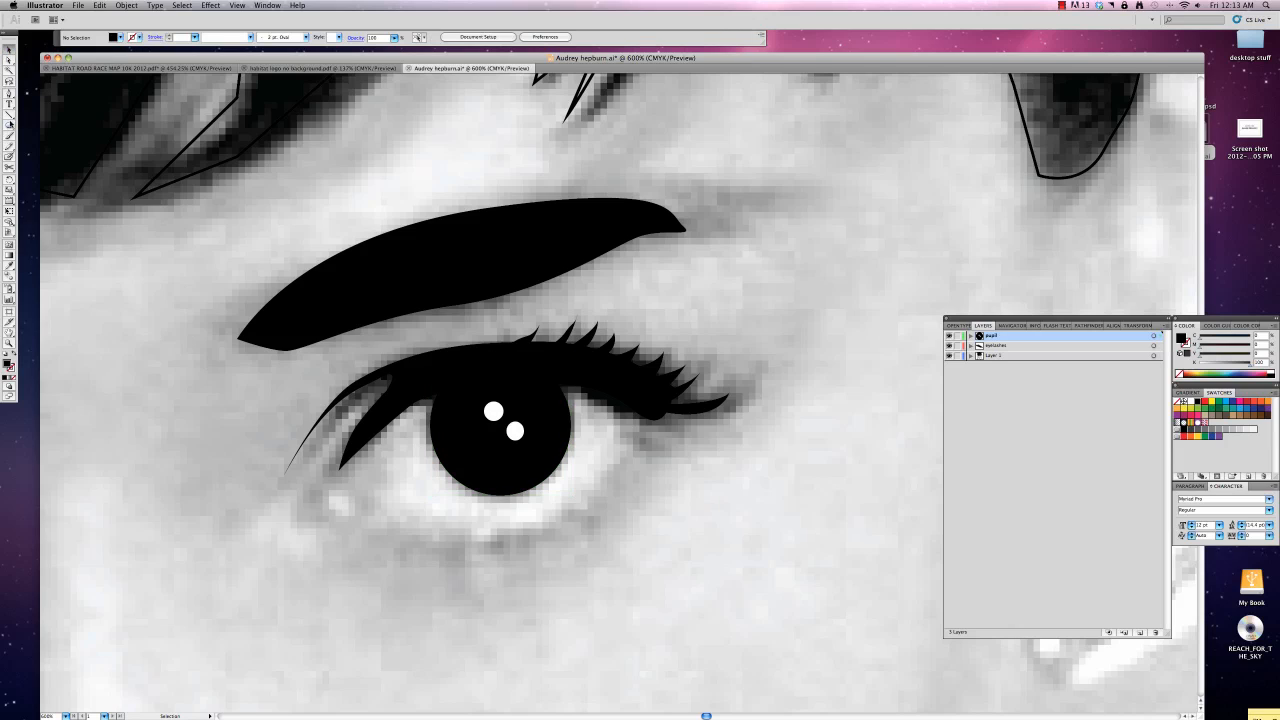
# Step: Trace the lower eyelid with the Pen tool as a thin, curved black shape between the two eye corners, and deselect it
pyautogui.click(9, 96)
pyautogui.moveTo(645, 442); pyautogui.dragTo(632, 442)
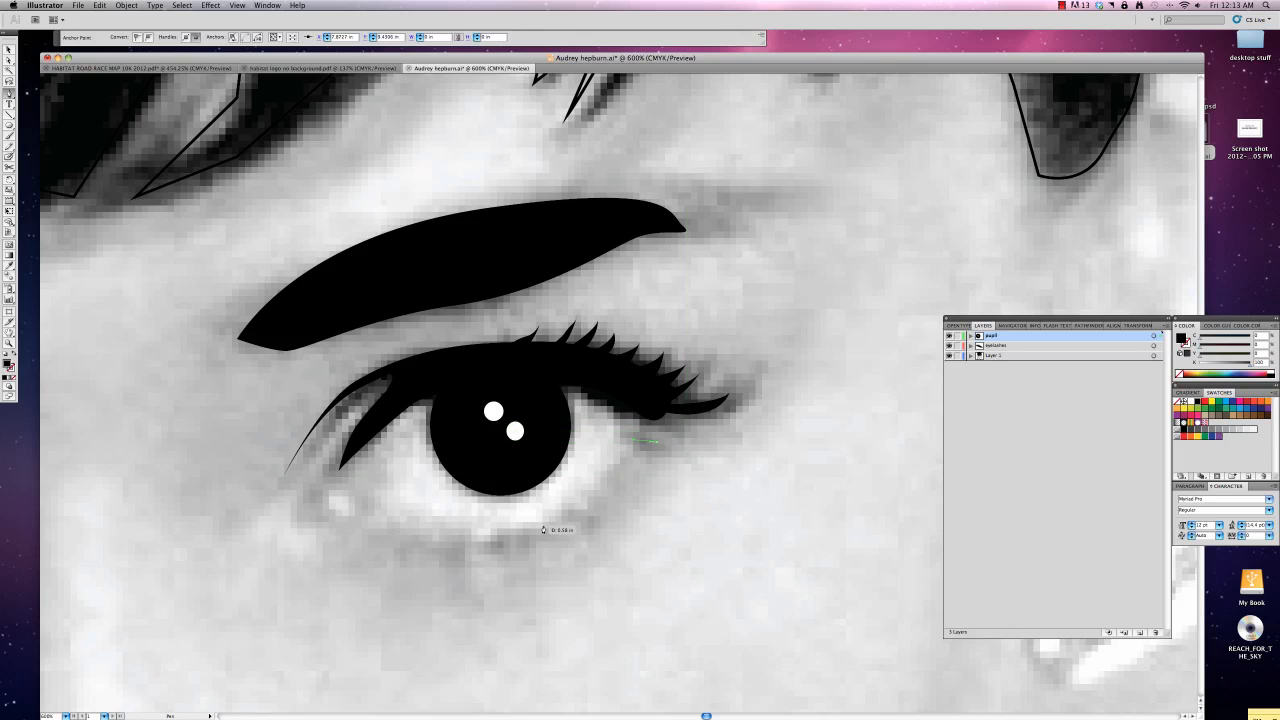
pyautogui.click(508, 533)
pyautogui.moveTo(492, 546); pyautogui.dragTo(532, 537)
pyautogui.moveTo(605, 489); pyautogui.dragTo(638, 447)
pyautogui.click(656, 442)
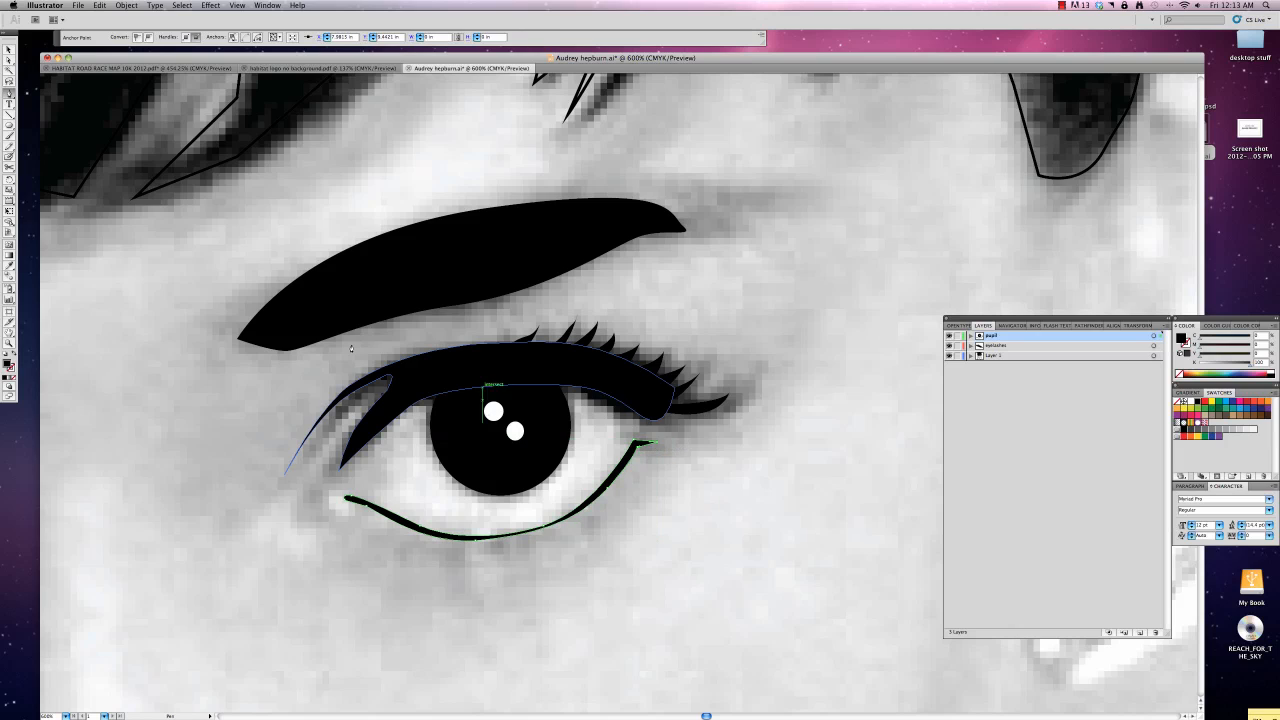
pyautogui.click(10, 50)
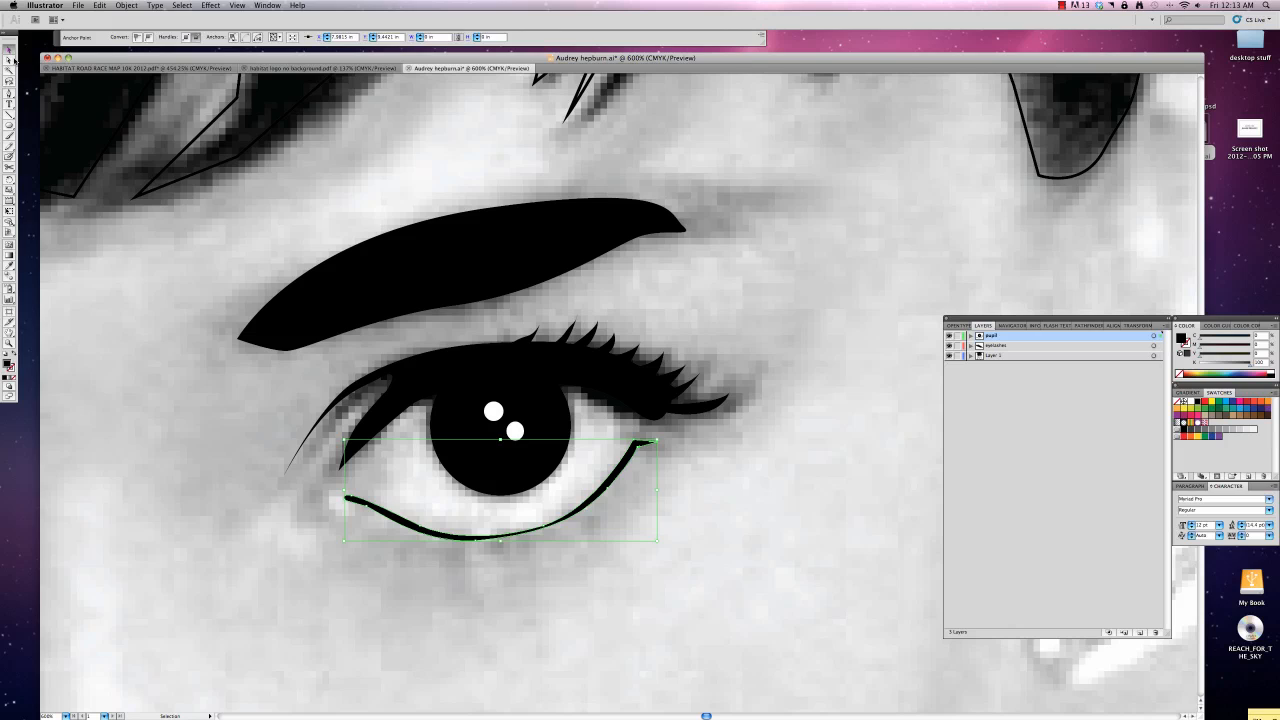
pyautogui.click(285, 444)
# Step: Fit the whole portrait in view, expand Layer 1's contents, and create a new layer named "background"
pyautogui.press('super+0')
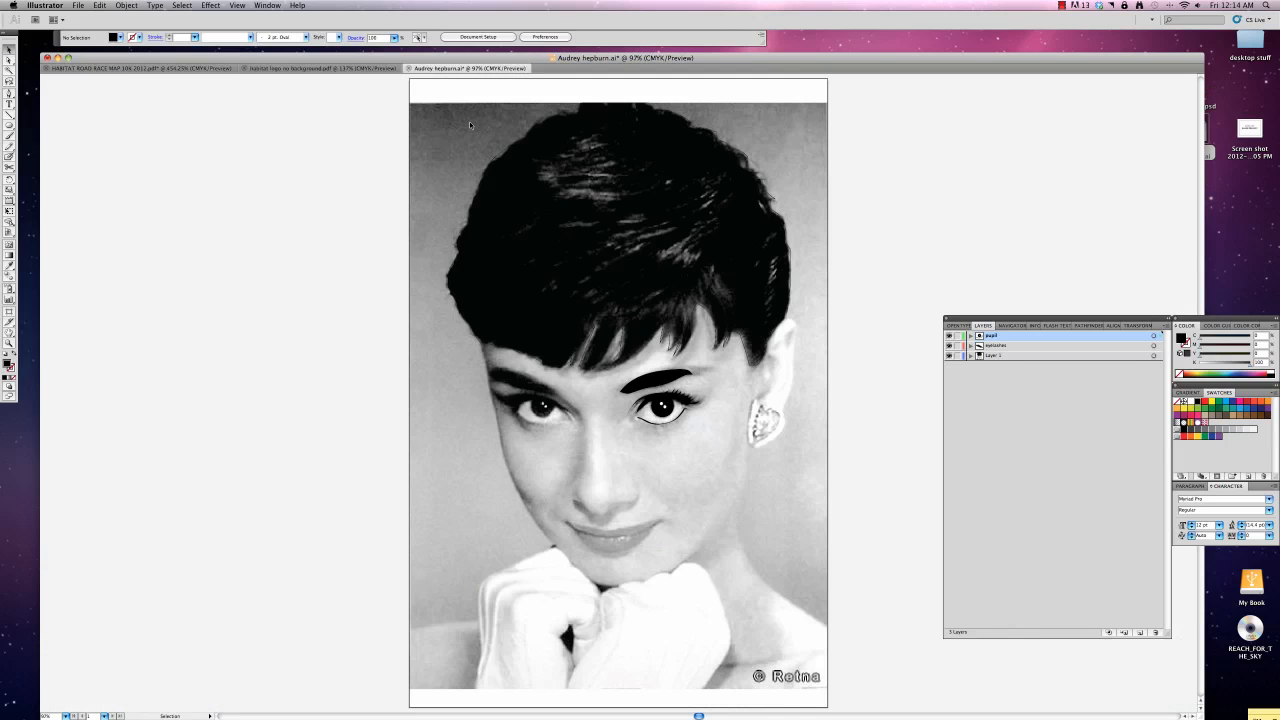
pyautogui.click(970, 356)
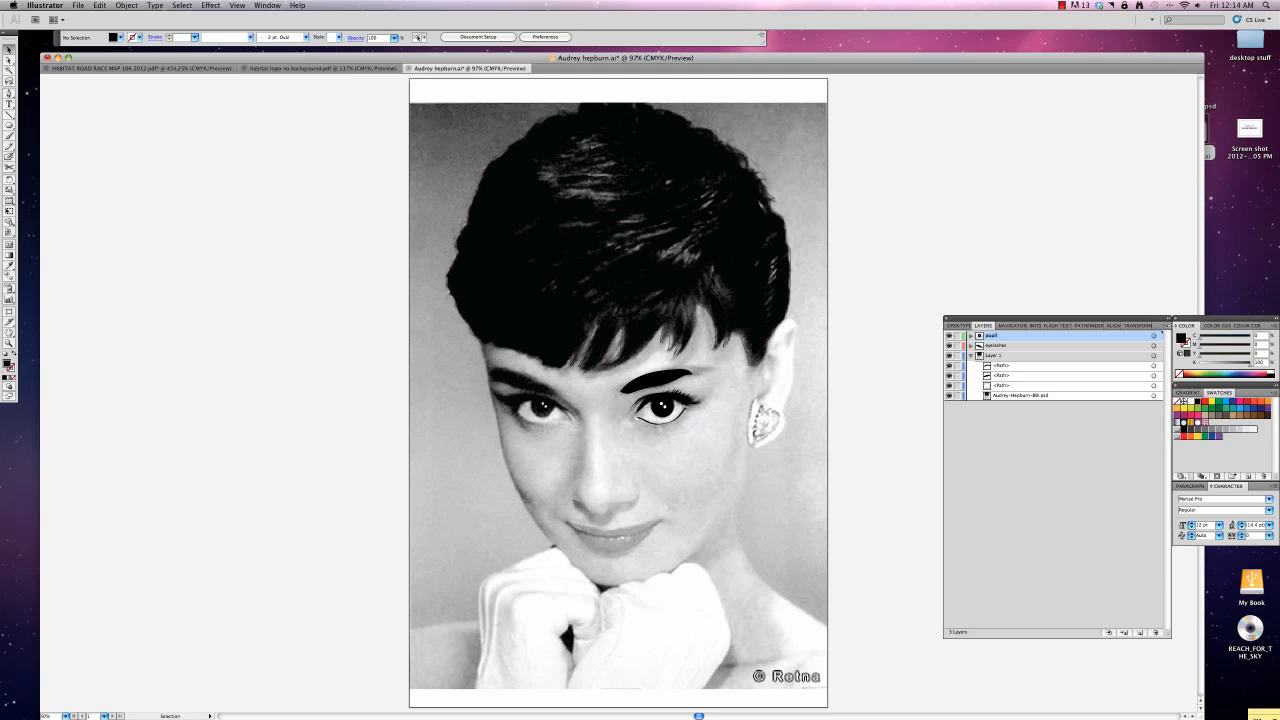
pyautogui.click(1164, 326)
pyautogui.click(1105, 330)
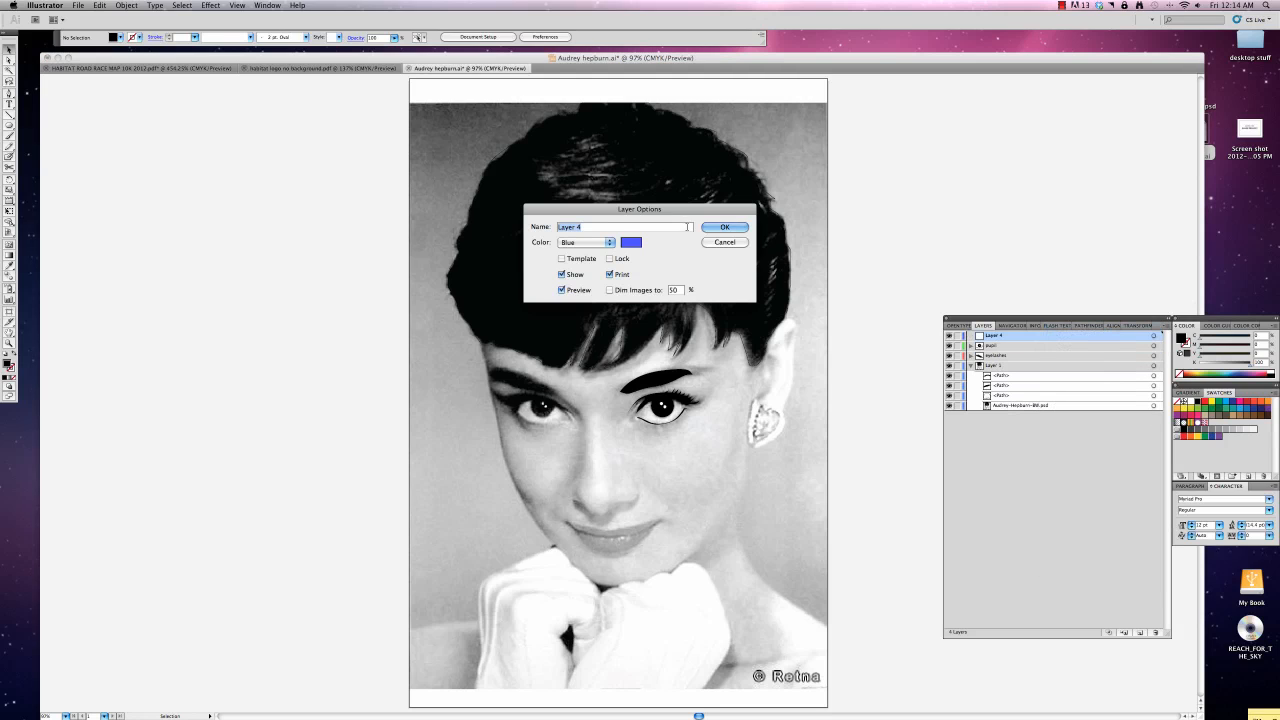
pyautogui.write('bo')
pyautogui.press('BackSpace')
pyautogui.write('ackground')
pyautogui.press('Return')
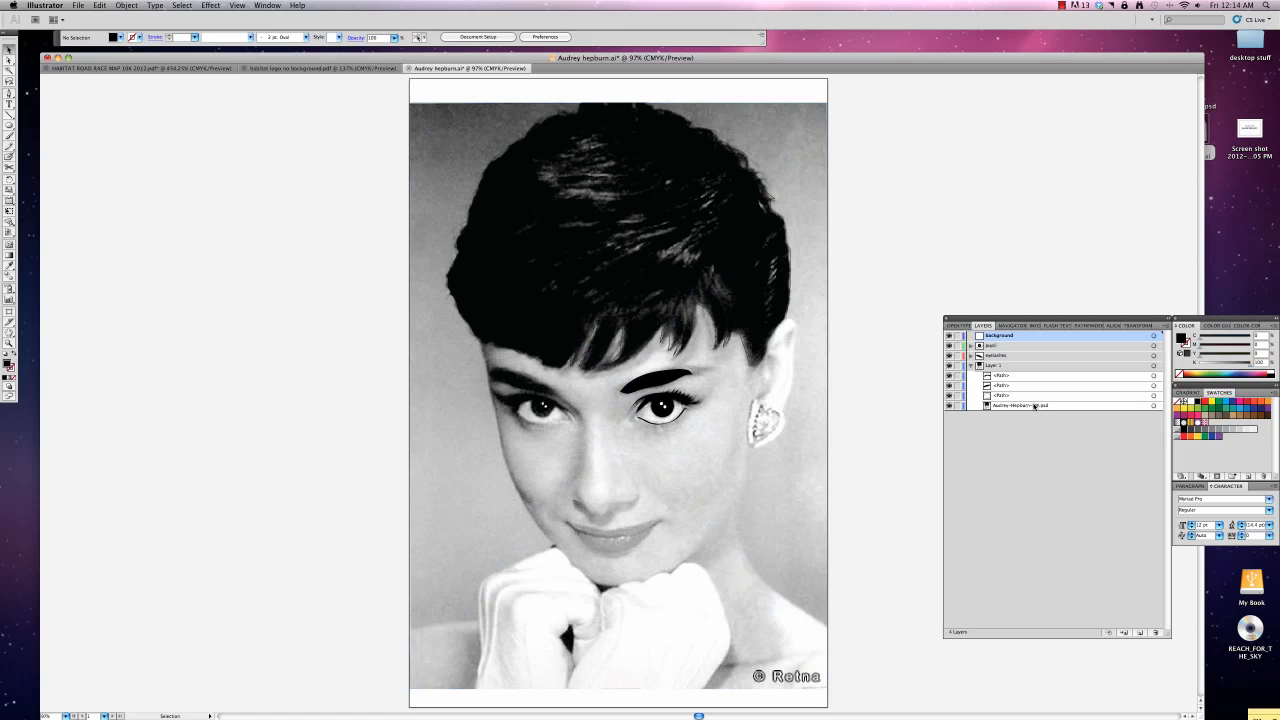